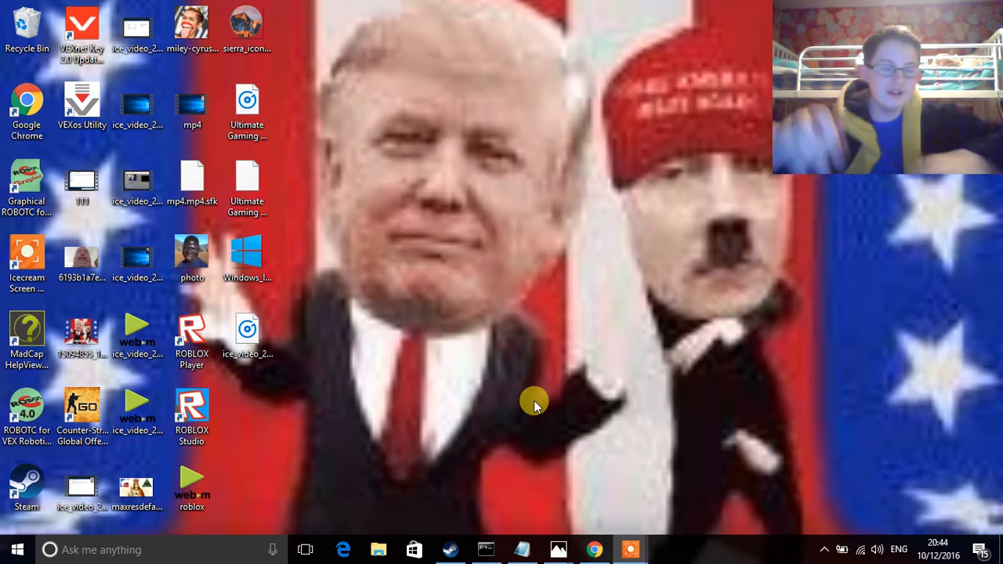
Step: Launch Chrome from the Run prompt and maximize its window
key(super+r)
text(ch)
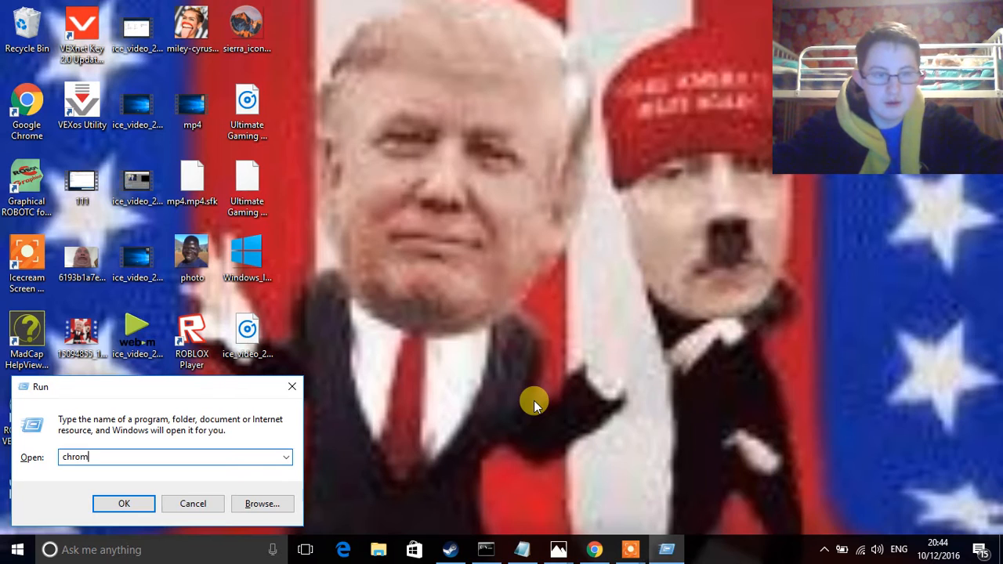
key(Return)
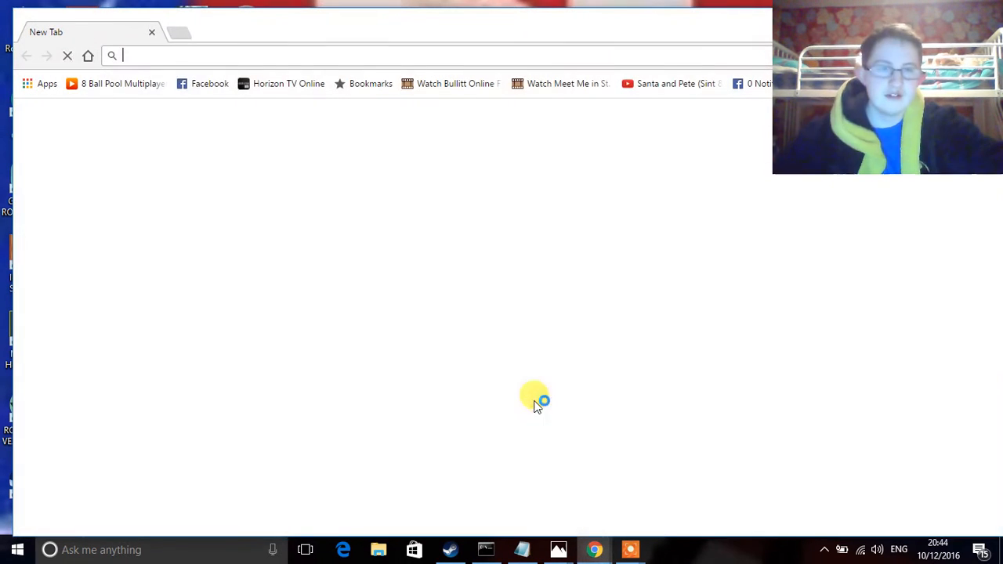
double_click(269, 21)
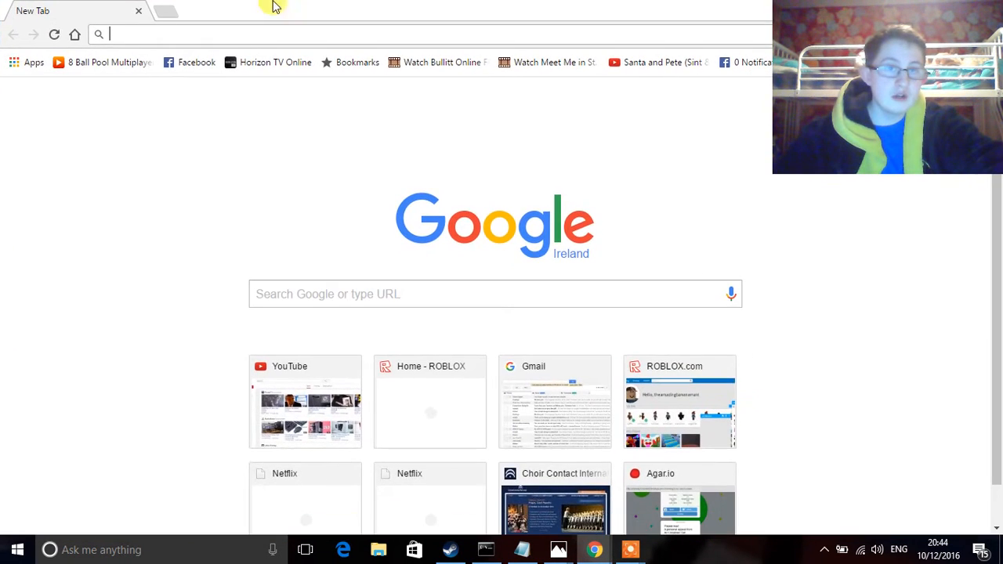
Step: Search Google for 'techsviewer mac os virtual machine'
text(te)
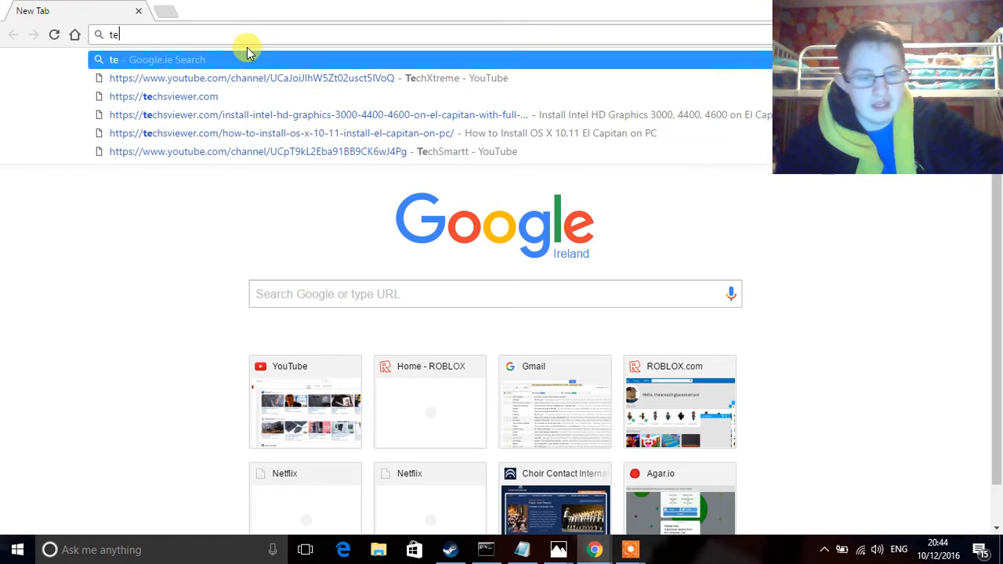
text(chsviewer)
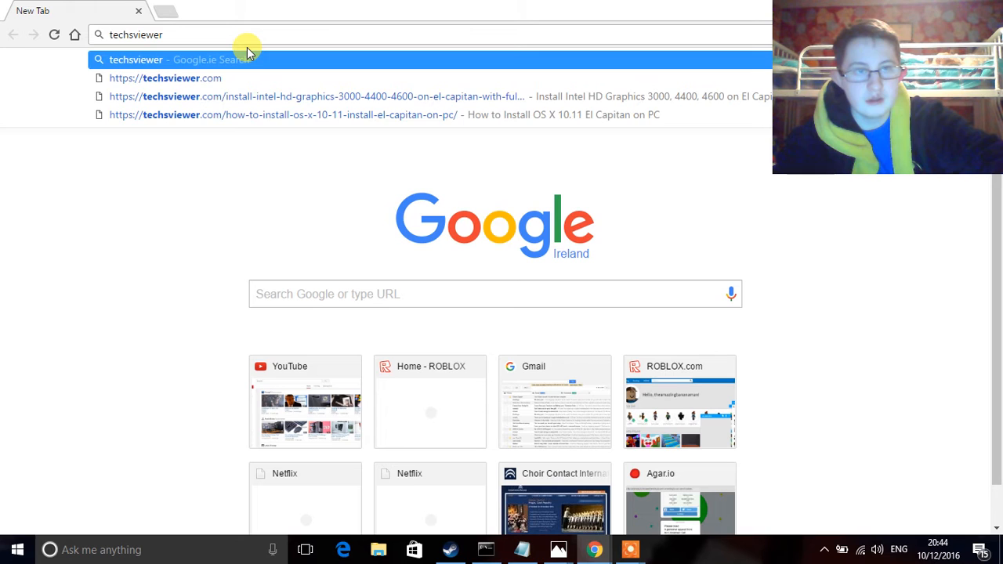
text( mac os virtual m)
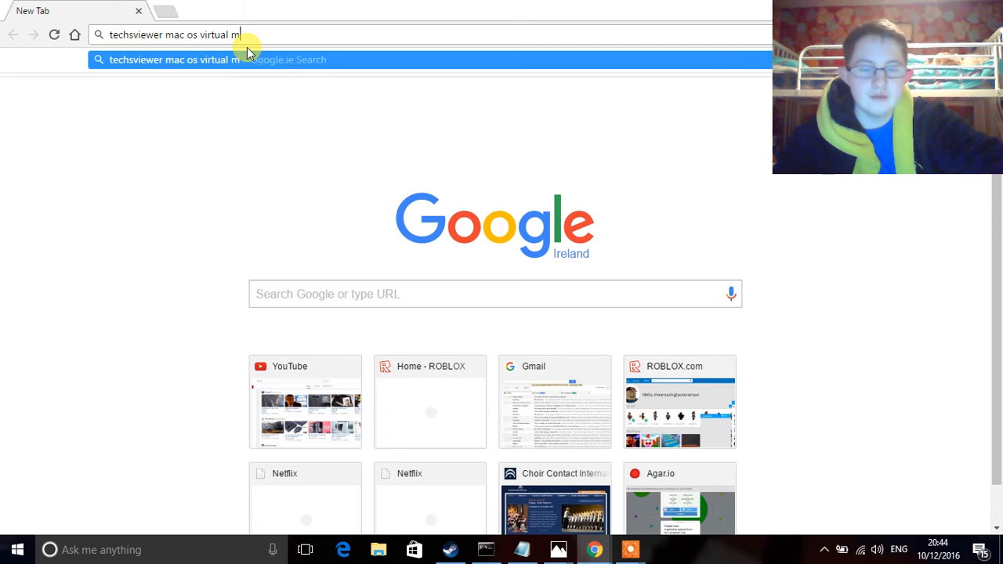
text(e)
key(Return)
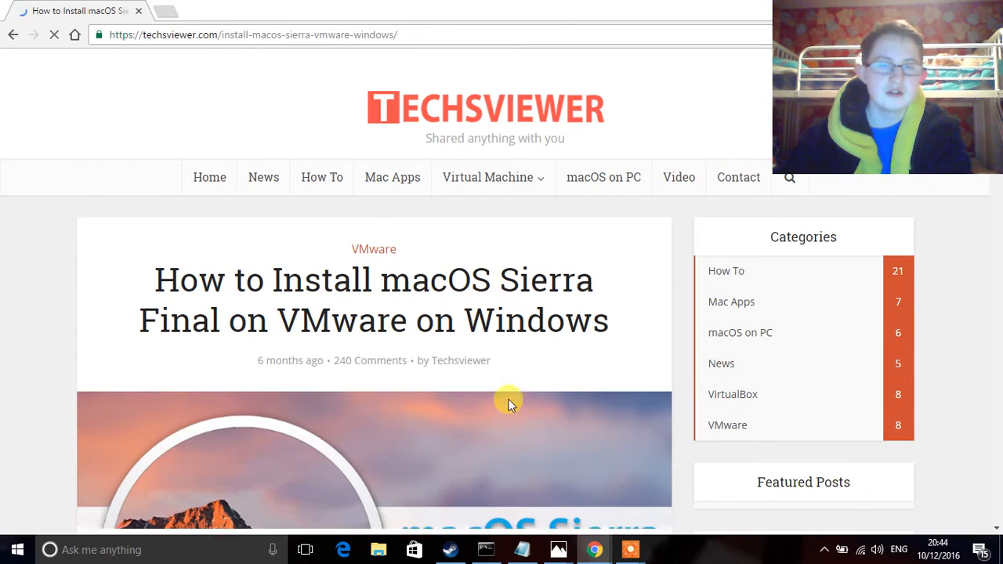
Step: Scroll down the Techsviewer macOS Sierra guide to the Google Drive download links
scroll(380, 309, down, 10)
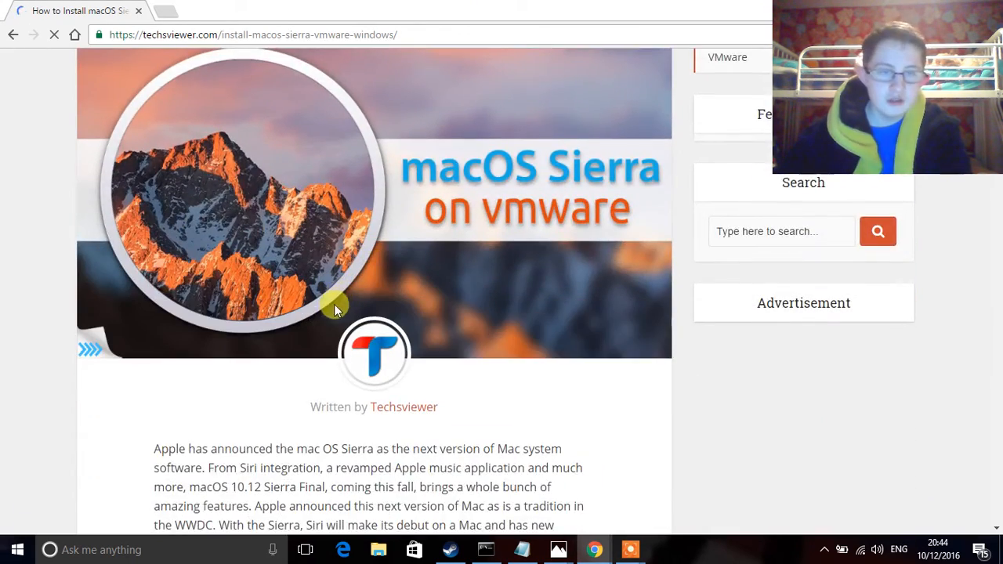
scroll(332, 337, down, 3)
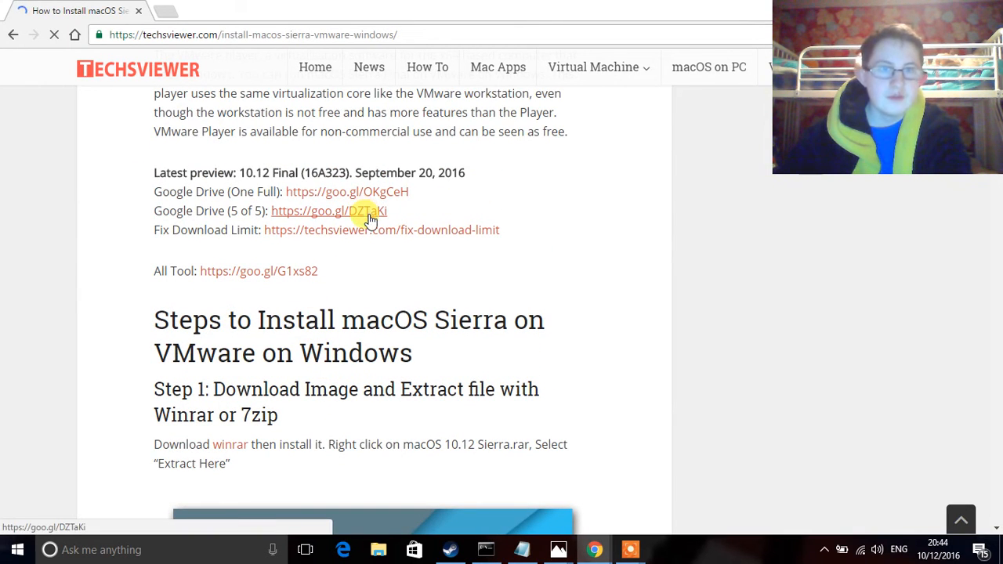
Step: Download the 5.4 GB macOS 10.12 Sierra Final rar from the One Full Drive link
click(327, 197)
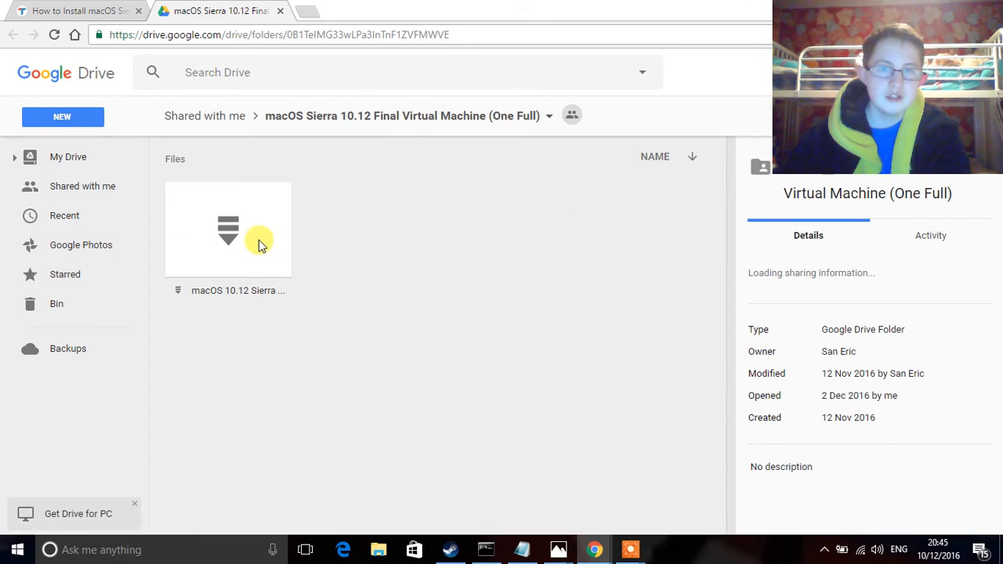
click(259, 242)
double_click(259, 242)
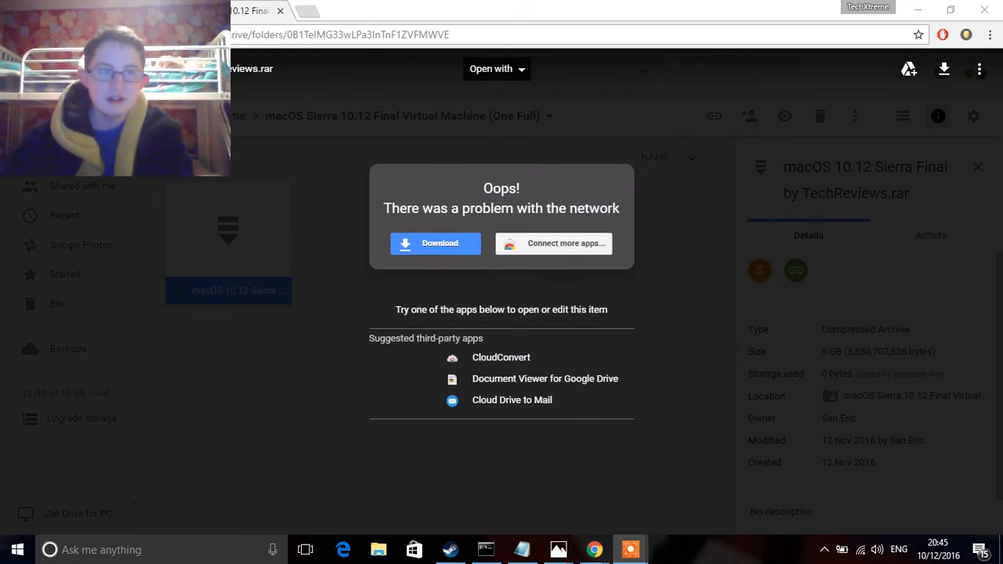
click(947, 72)
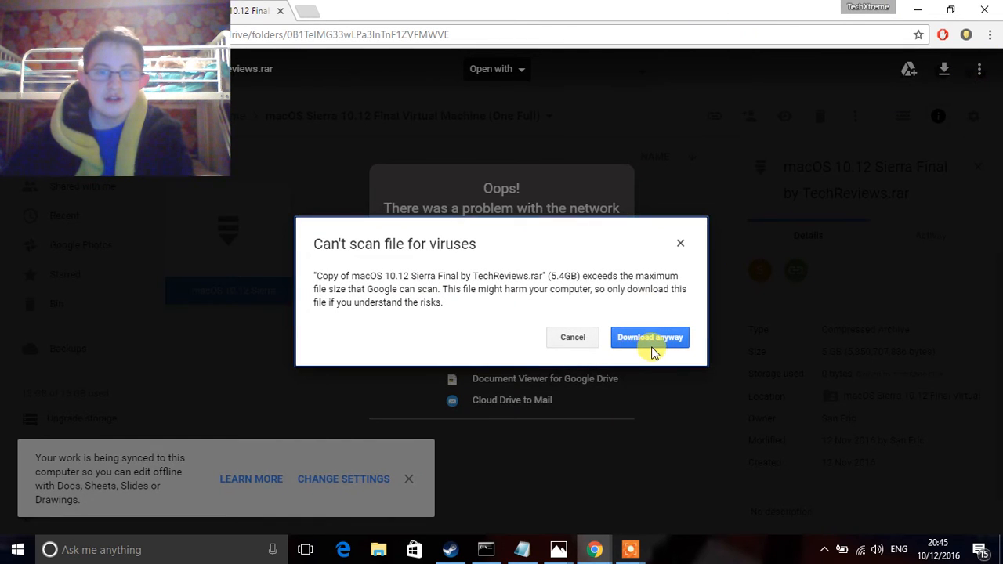
click(651, 345)
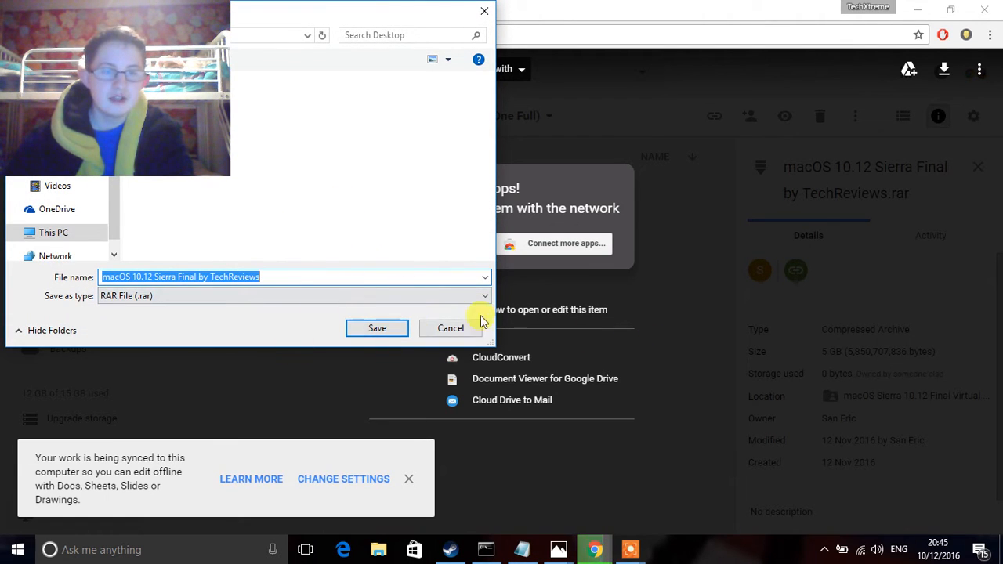
click(372, 330)
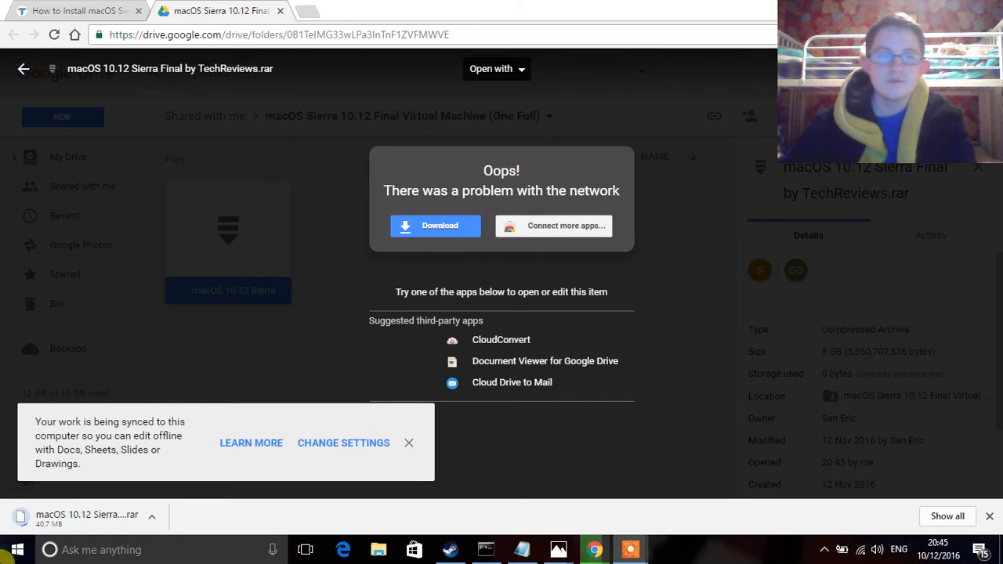
click(98, 9)
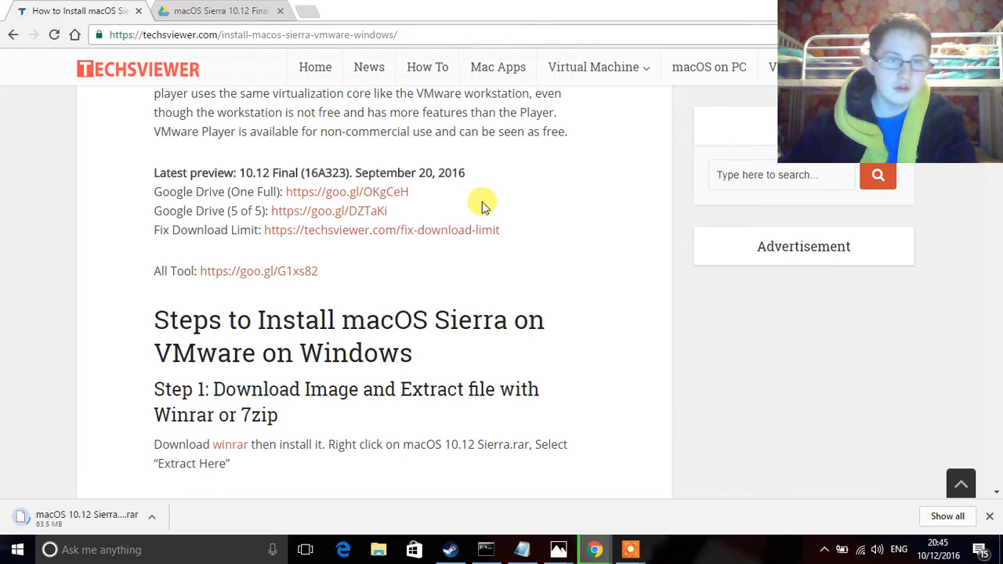
Step: Open the All Tool link to the Drive folder with VM Tool.iso, Patch Tool.zip and Code for VMware.txt
click(251, 275)
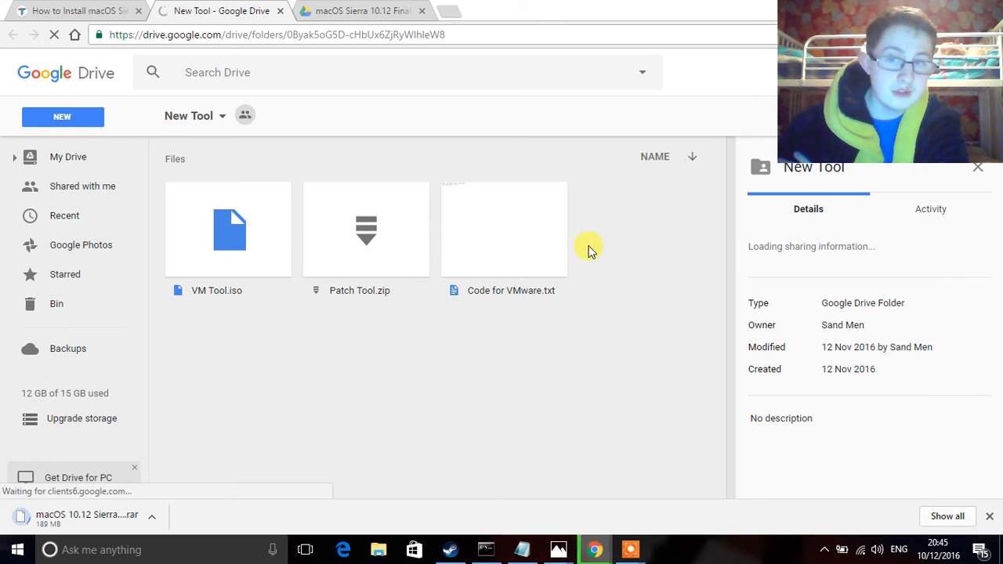
Step: Select VM Tool.iso, Patch Tool.zip and Code for VMware.txt and download them together
drag(552, 252, 176, 202)
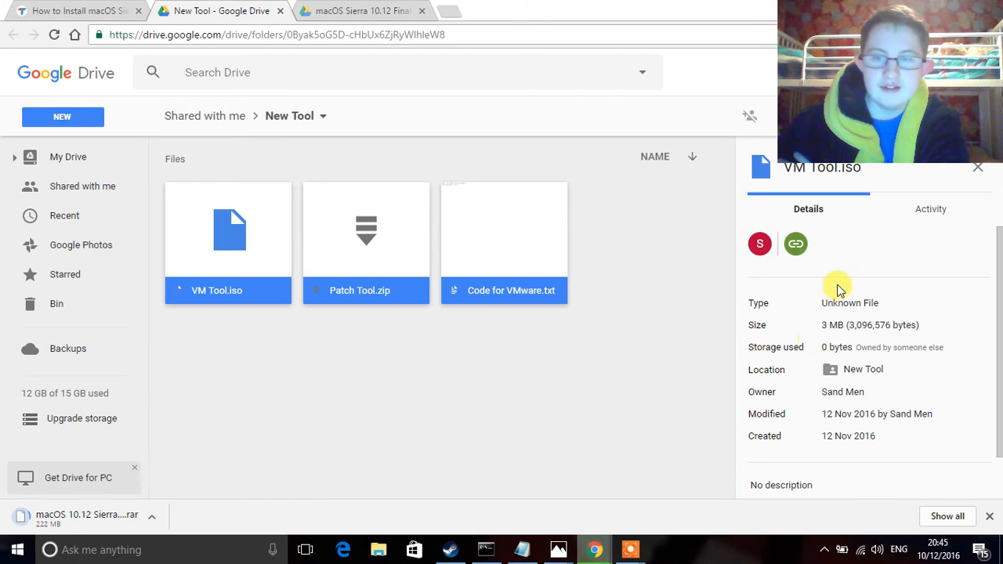
drag(888, 14, 673, 382)
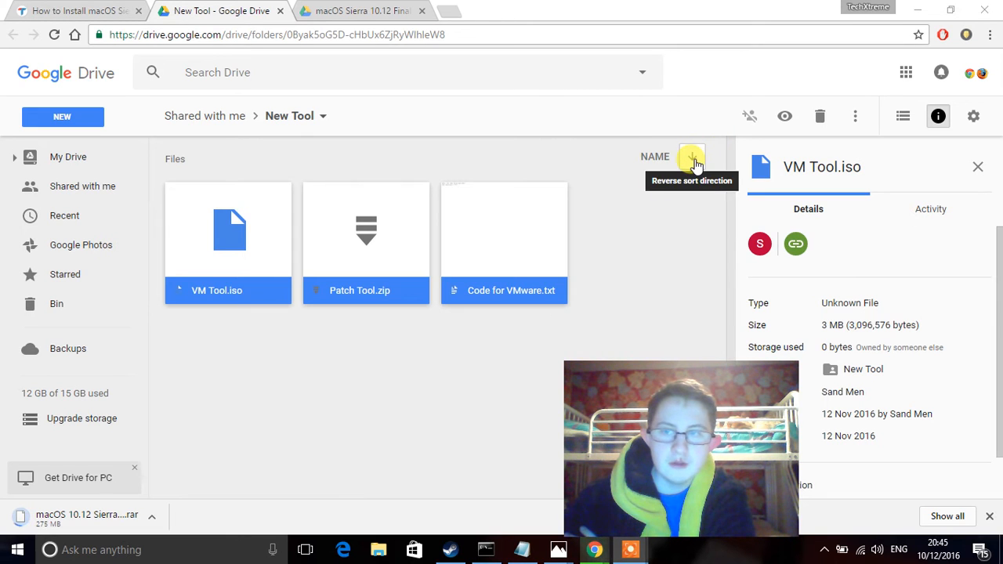
click(857, 117)
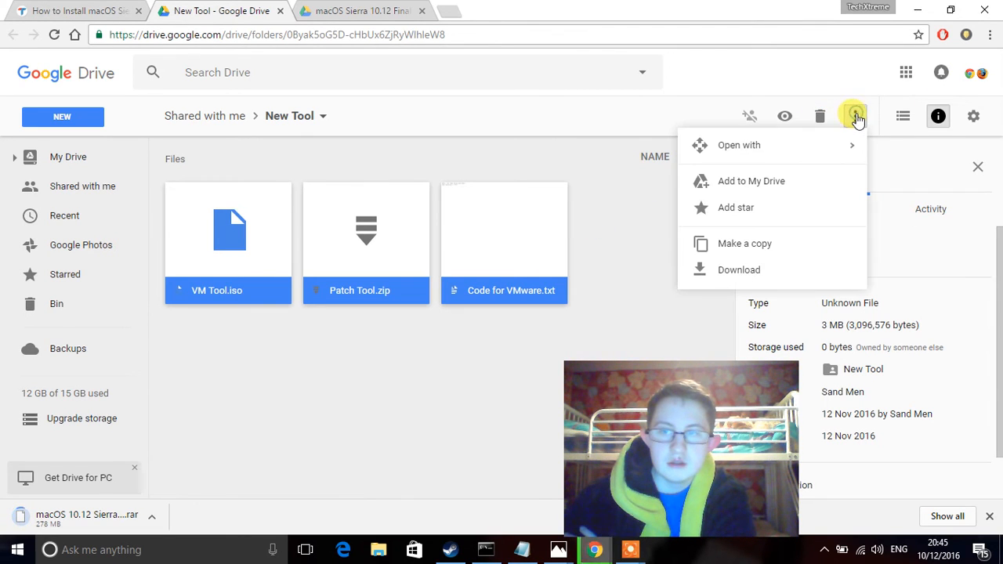
click(723, 269)
Step: Save the downloaded zip under the name Mac OS Extra
drag(666, 446, 455, 235)
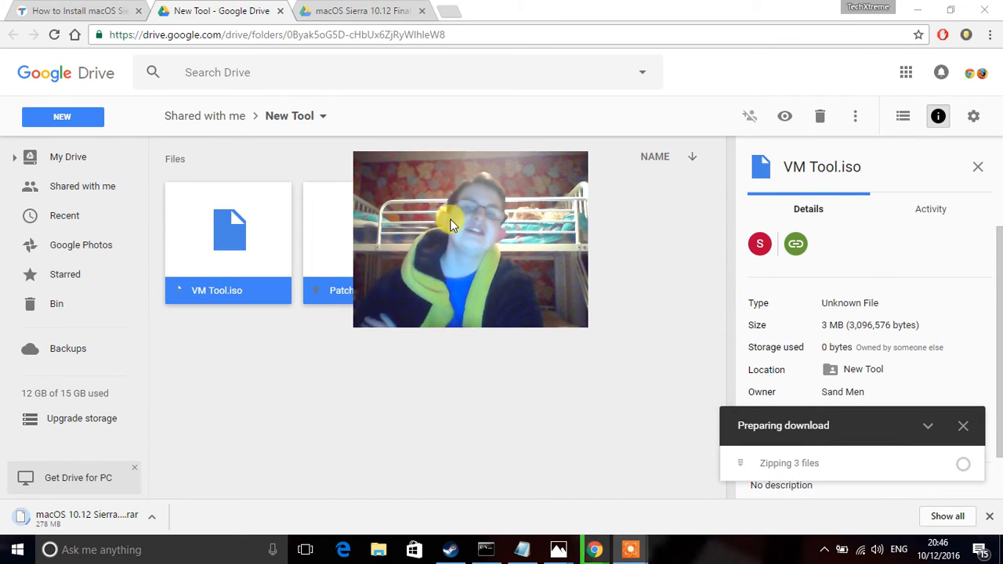
drag(455, 221, 96, 72)
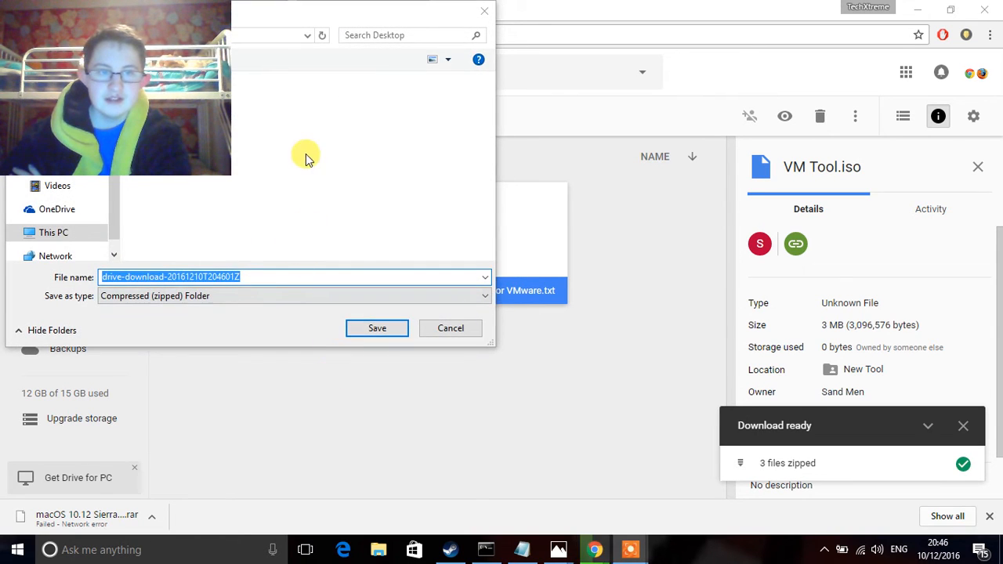
click(310, 155)
click(327, 277)
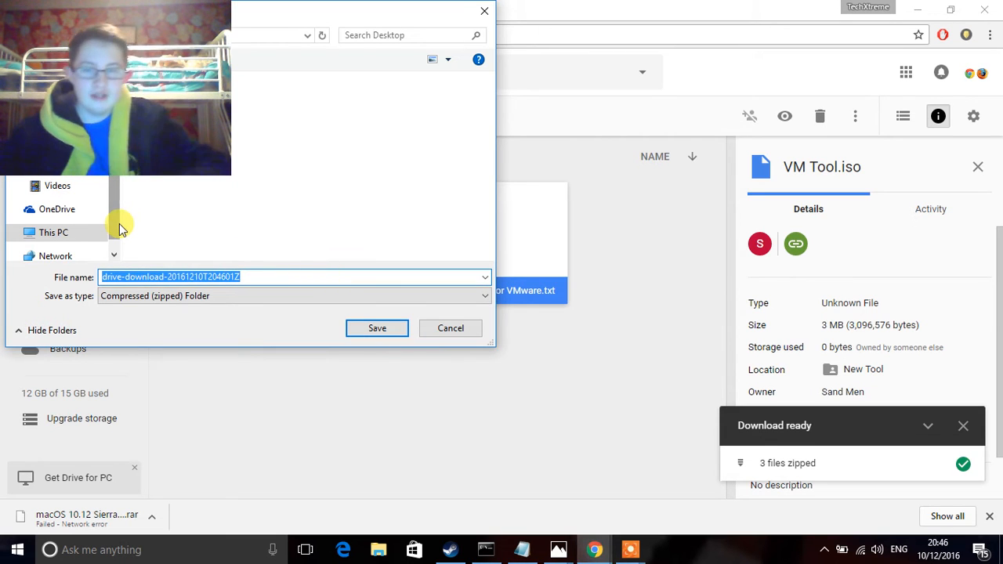
key(BackSpace)
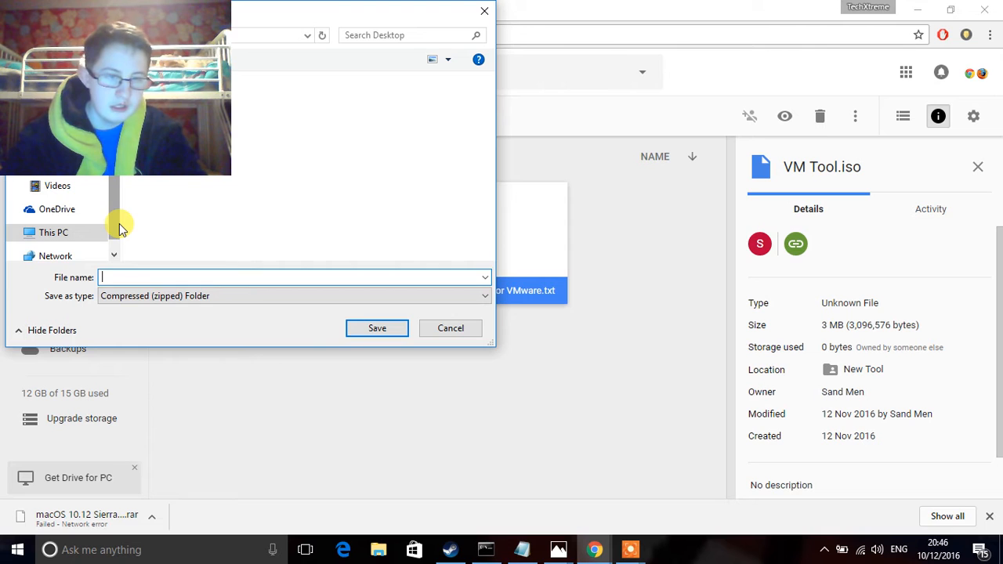
text(Mac )
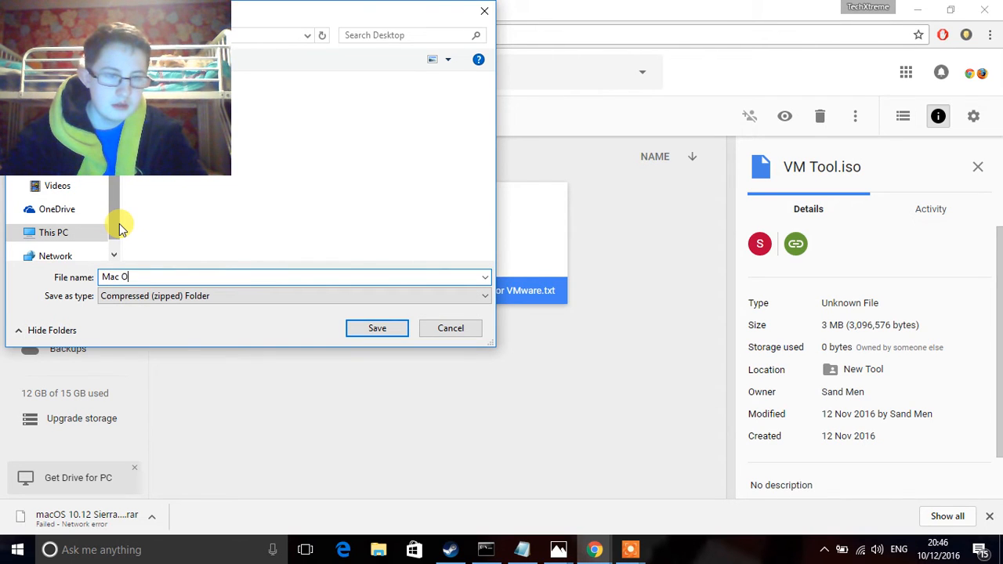
text(OS Extra)
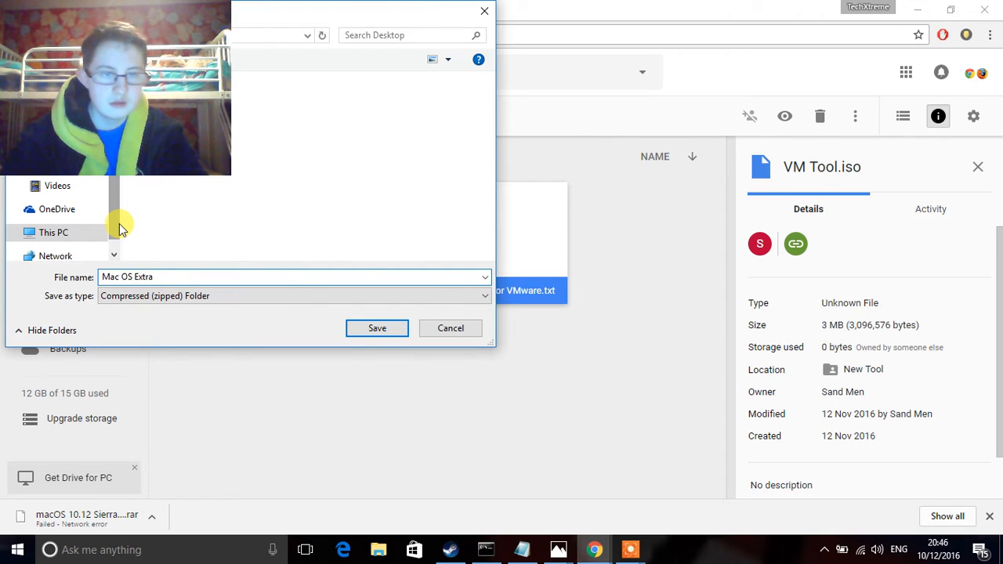
key(Return)
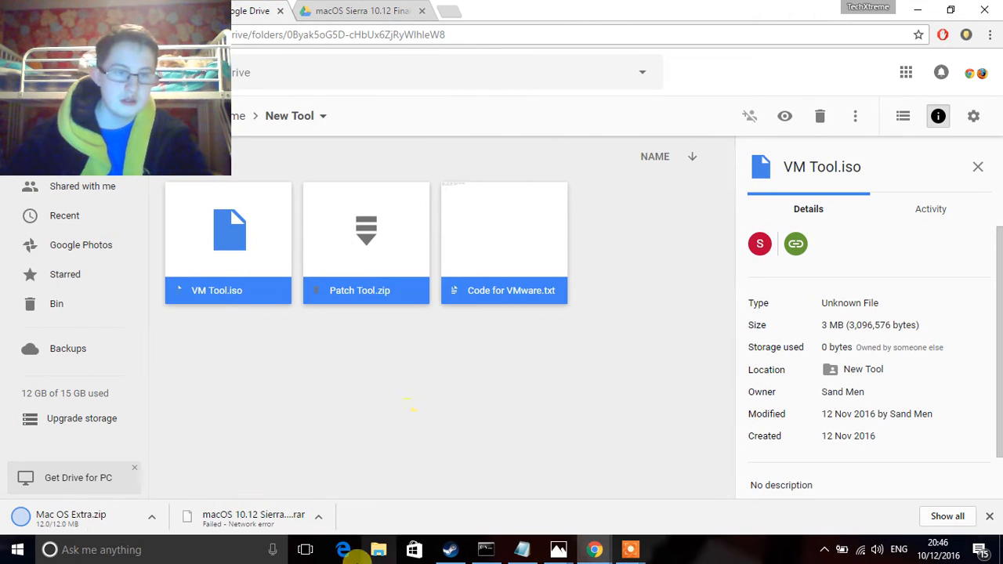
Step: Resume the failed macOS Sierra rar download and open a new empty tab
right_click(253, 515)
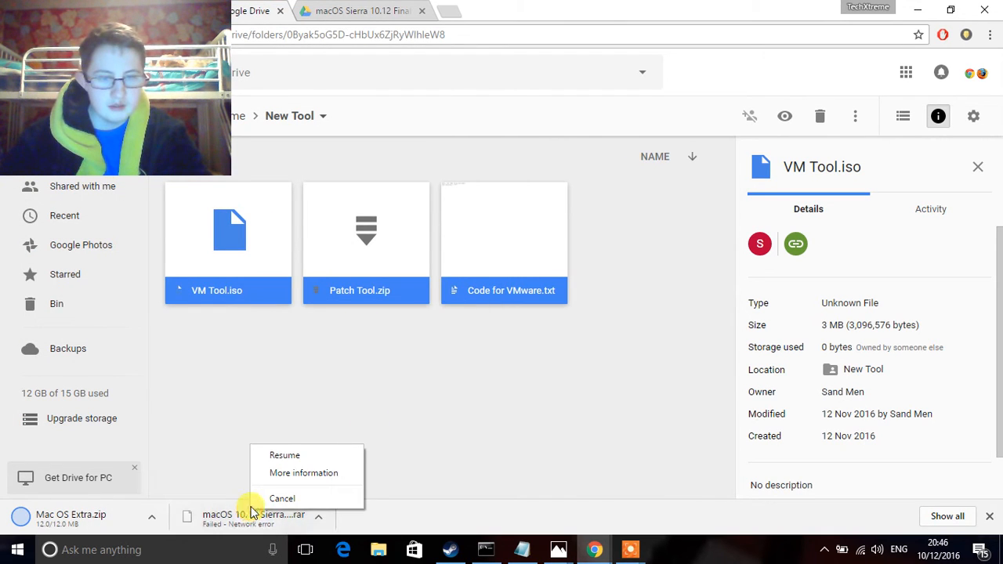
click(285, 456)
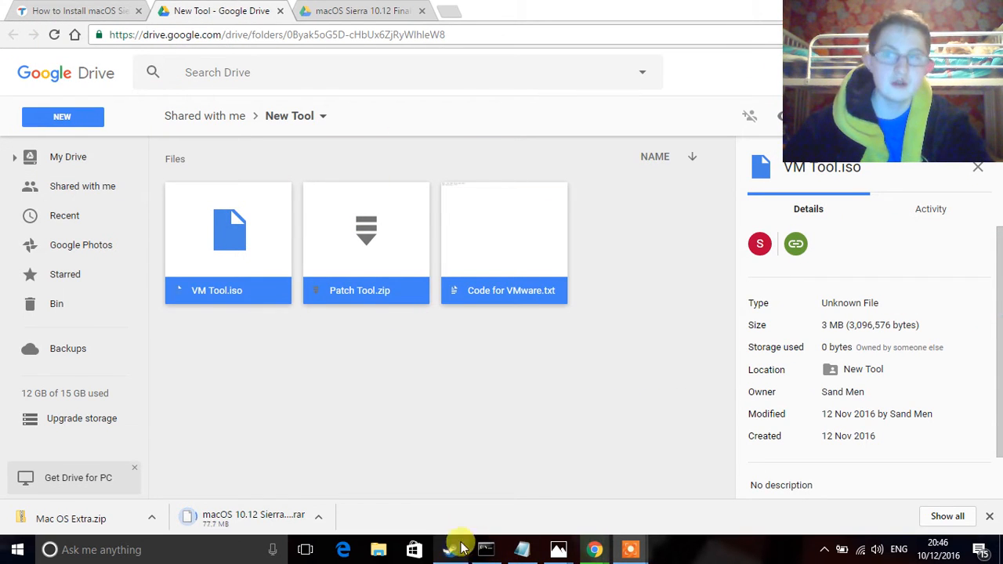
click(455, 9)
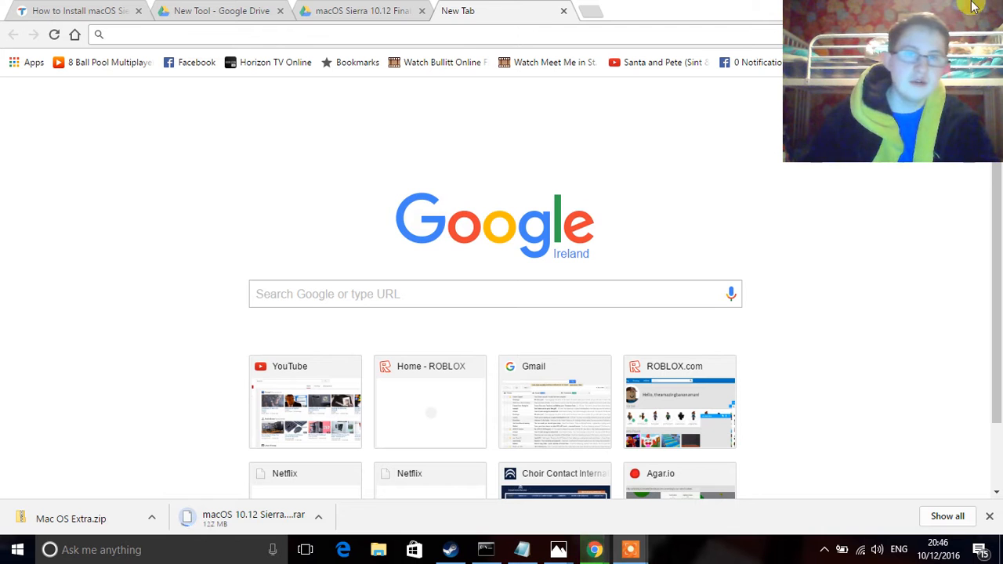
Step: Search Google for 'vmware player'
click(311, 29)
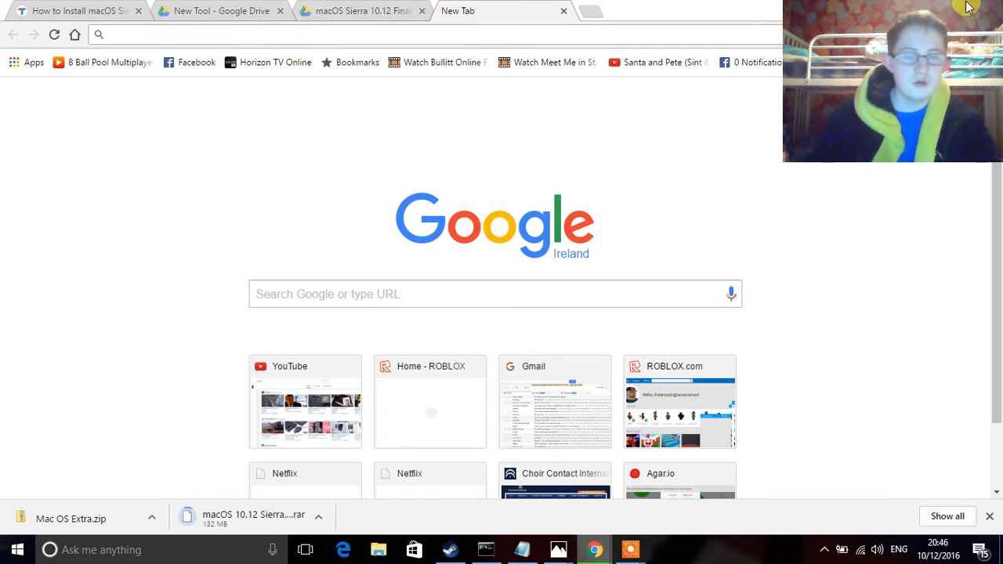
text(wm)
text(wa)
key(BackSpace)
key(BackSpace)
key(BackSpace)
key(BackSpace)
text(vmware pla)
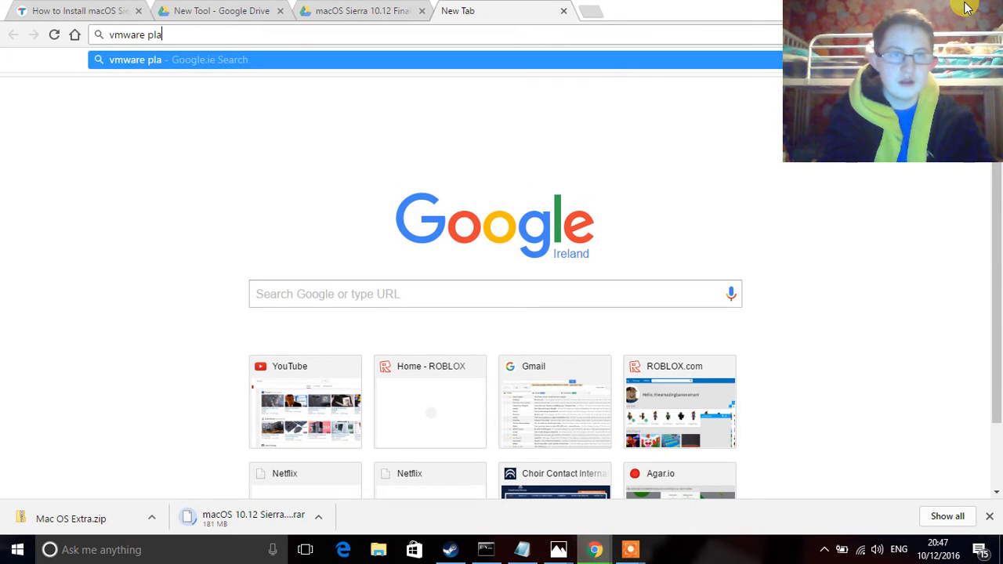
click(57, 8)
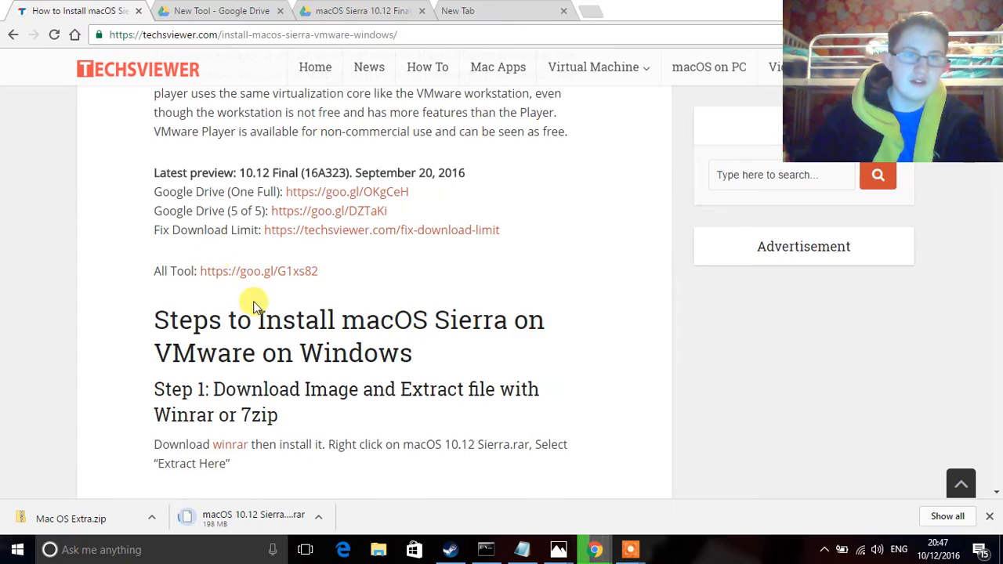
scroll(201, 249, up, 8)
scroll(206, 246, down, 5)
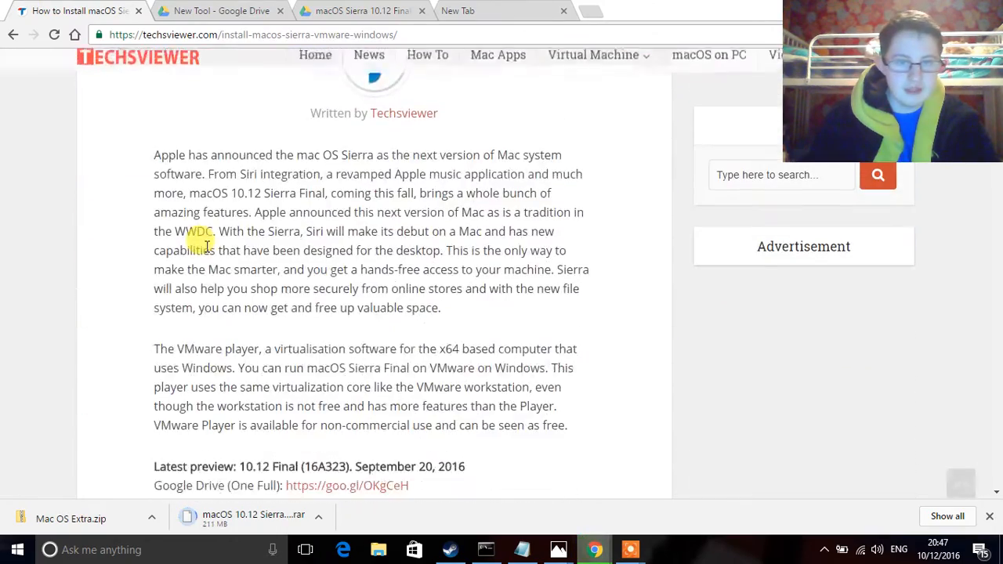
scroll(206, 245, down, 15)
scroll(210, 251, down, 15)
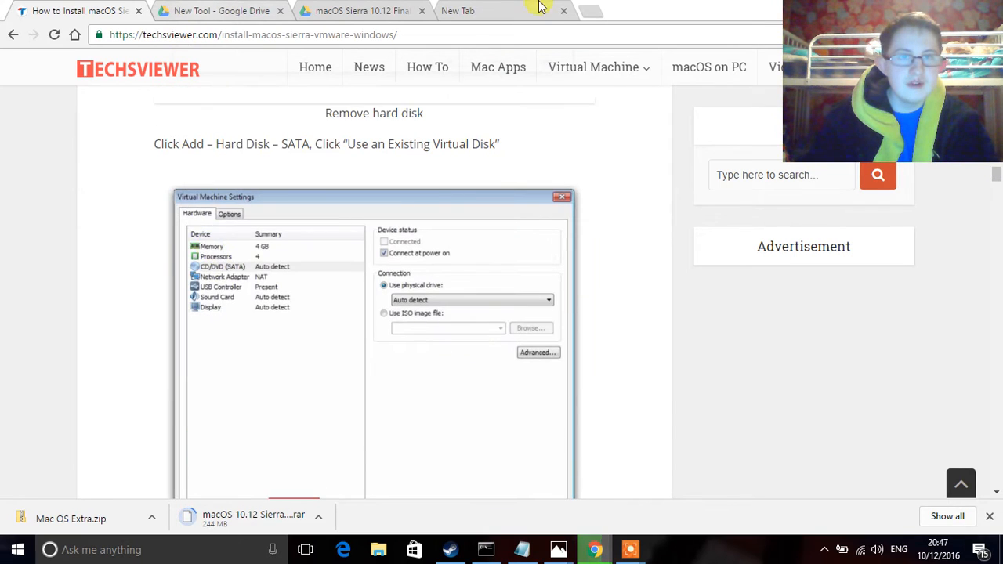
click(546, 7)
text(yer)
key(Return)
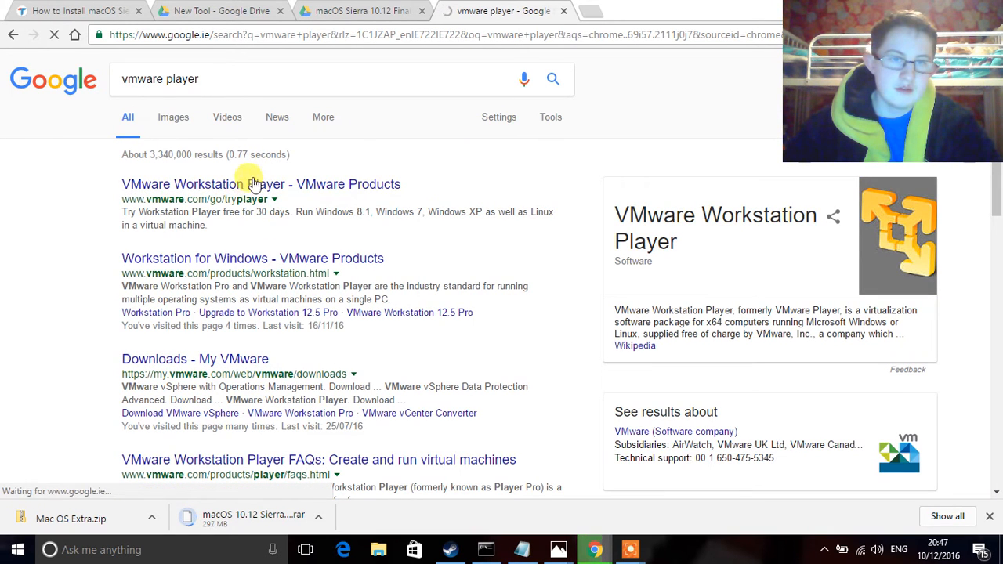
Step: Download the VMware Workstation 12.5 Player installer for Windows 64-bit from vmware.com
click(244, 187)
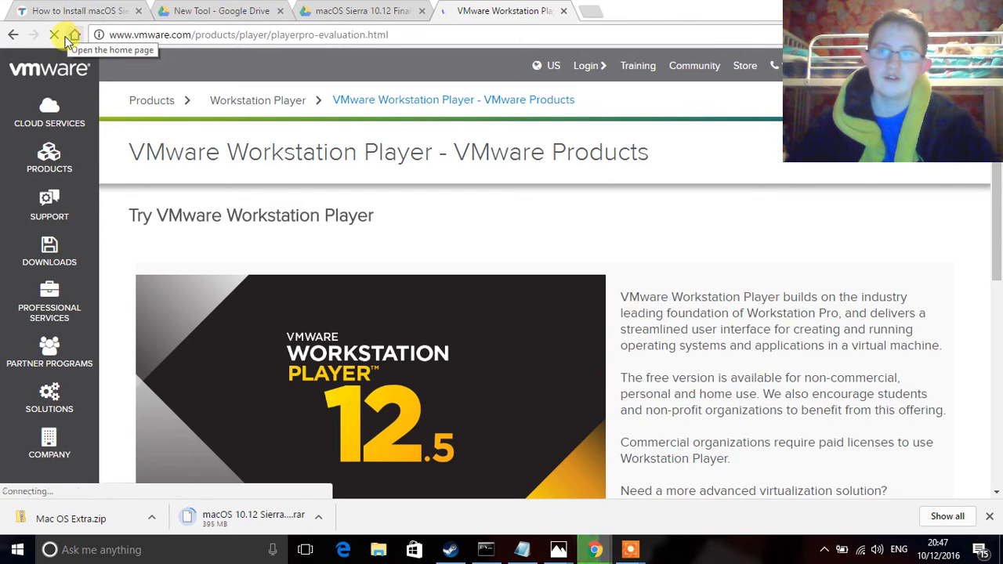
scroll(79, 162, down, 2)
scroll(78, 163, down, 2)
scroll(78, 163, up, 4)
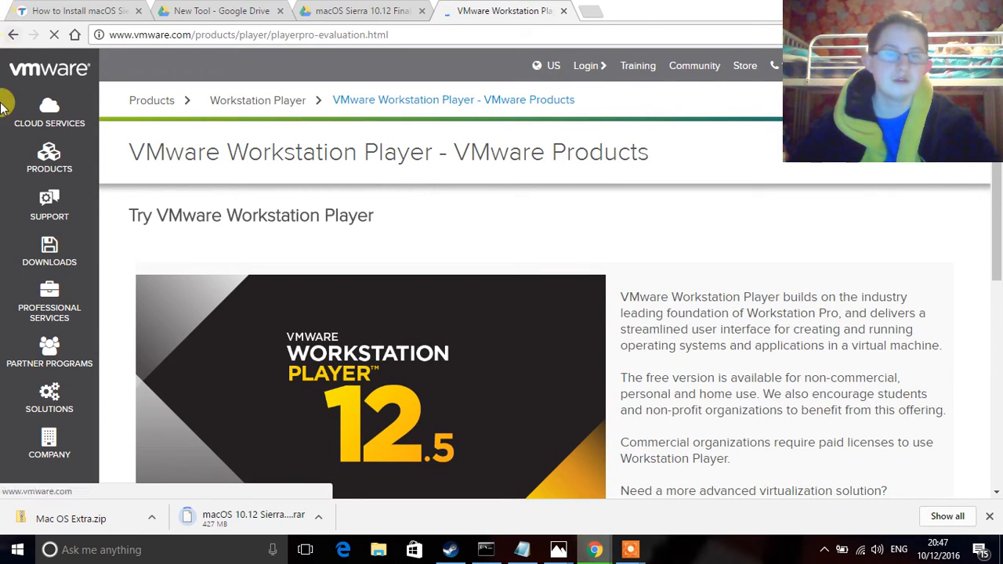
scroll(410, 233, down, 3)
scroll(410, 233, down, 2)
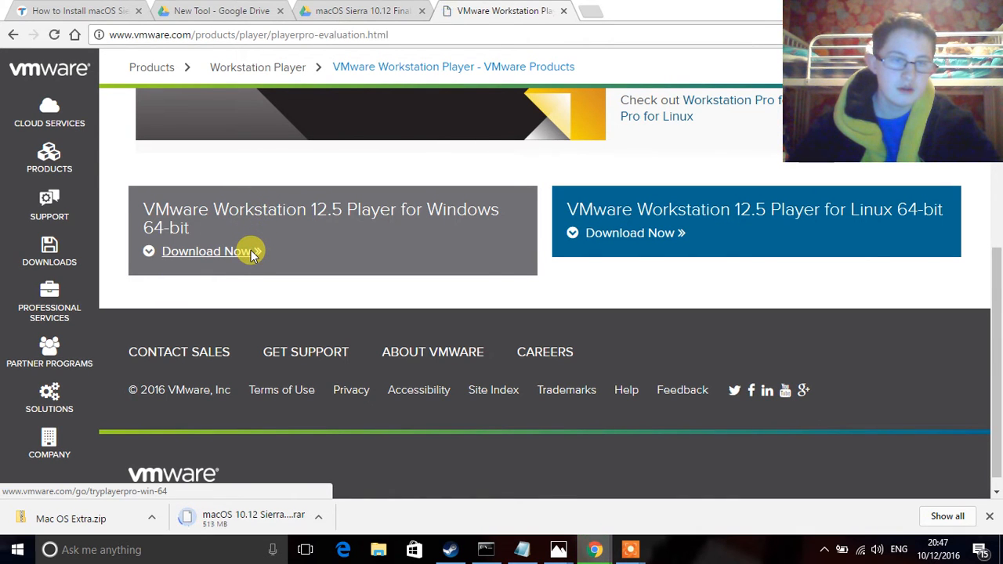
click(250, 256)
click(372, 328)
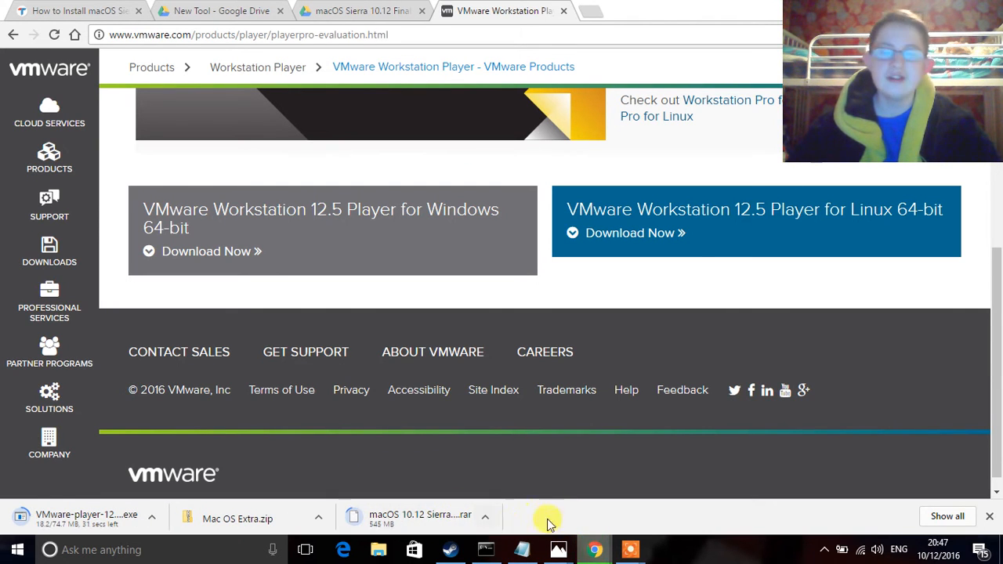
Step: Pause and resume the Icecream recording, minimize its panel, and open File Explorer
mouse_move(634, 546)
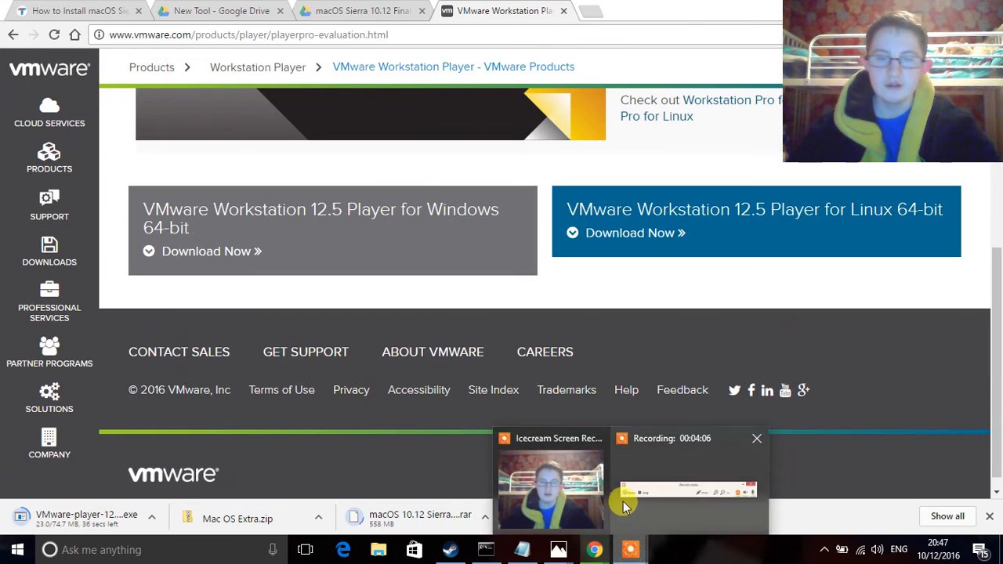
click(622, 499)
click(519, 524)
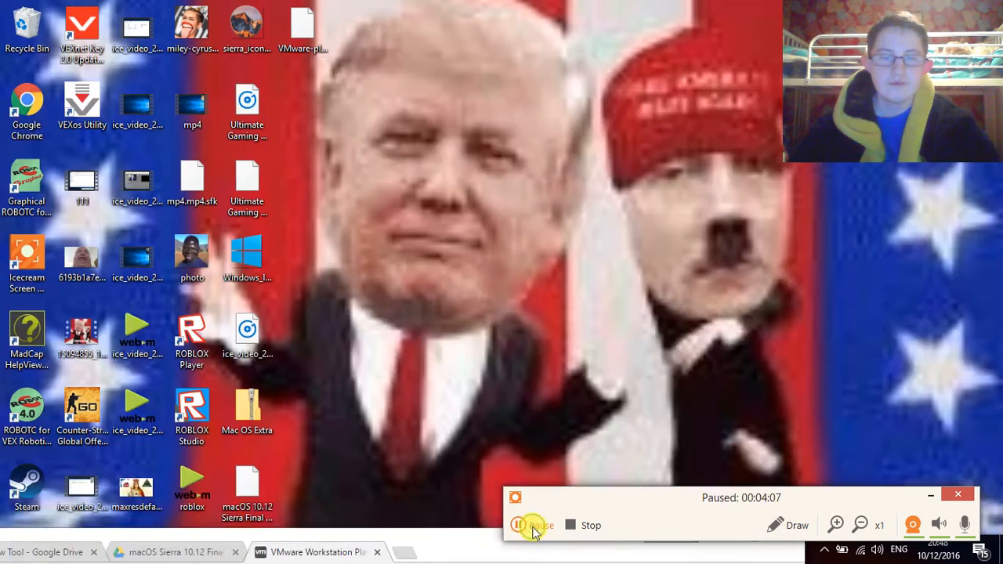
click(535, 529)
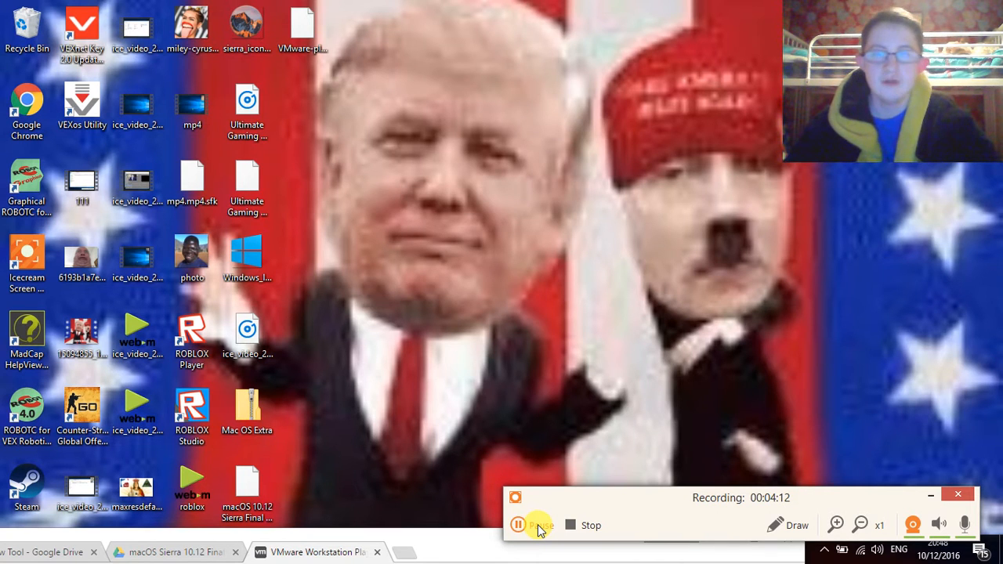
click(538, 530)
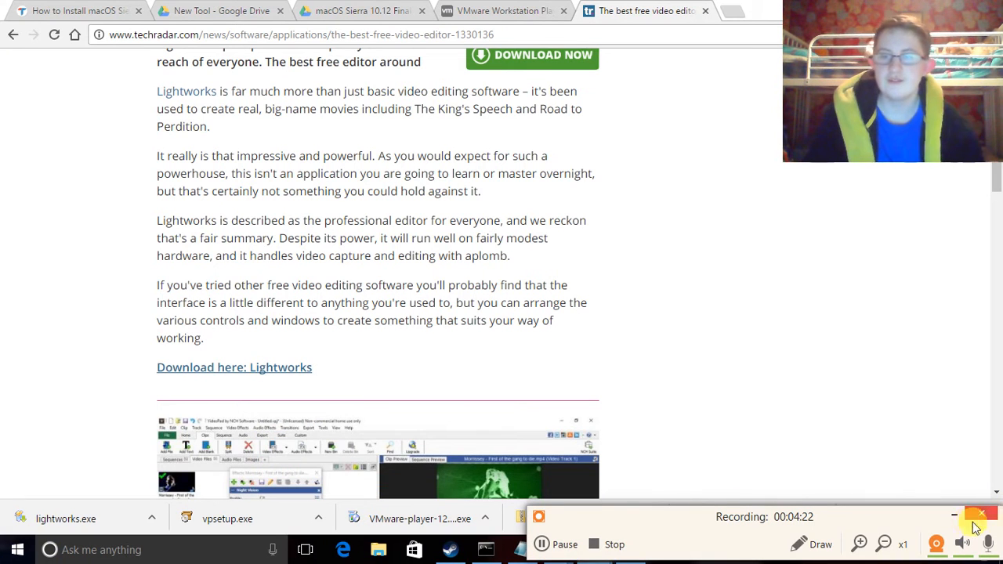
click(954, 518)
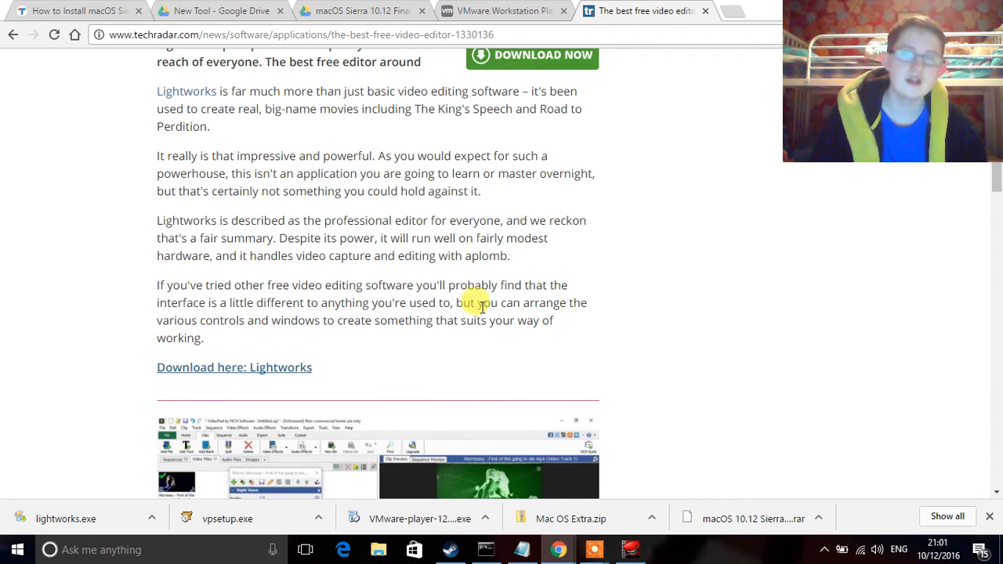
click(379, 549)
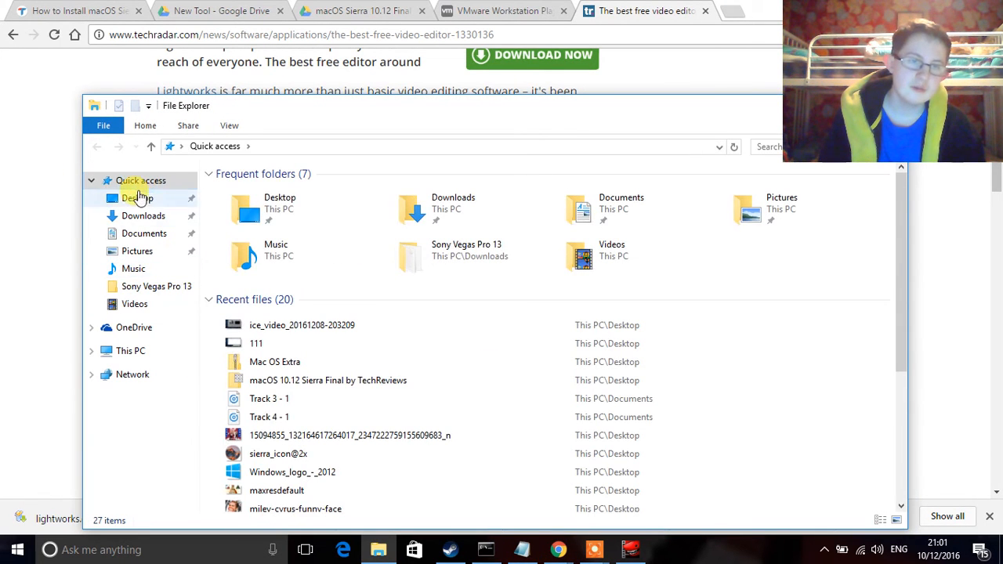
Step: Try extracting the Desktop's macOS Sierra archive with Express Zip, then cancel the install prompt
click(153, 202)
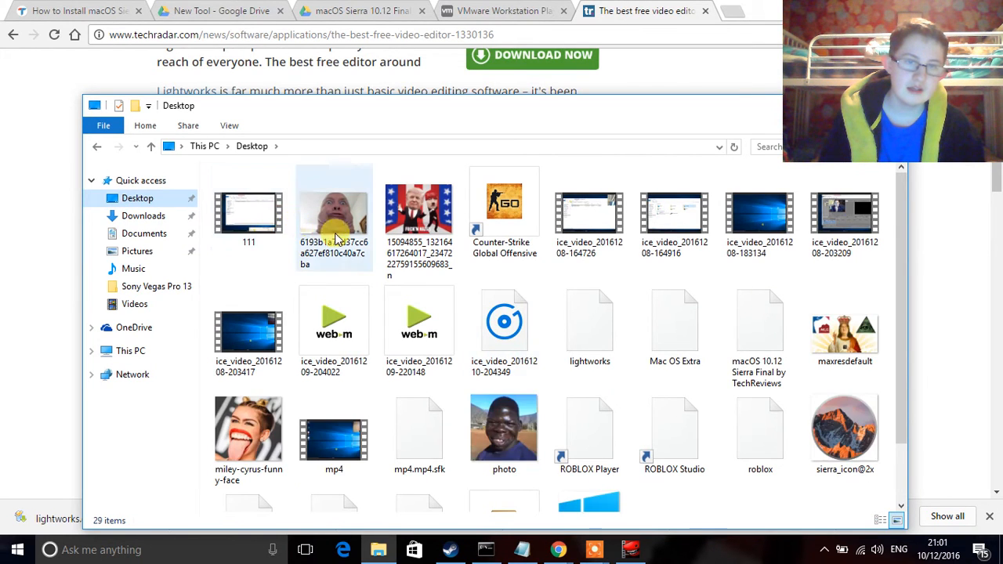
scroll(521, 329, down, 1)
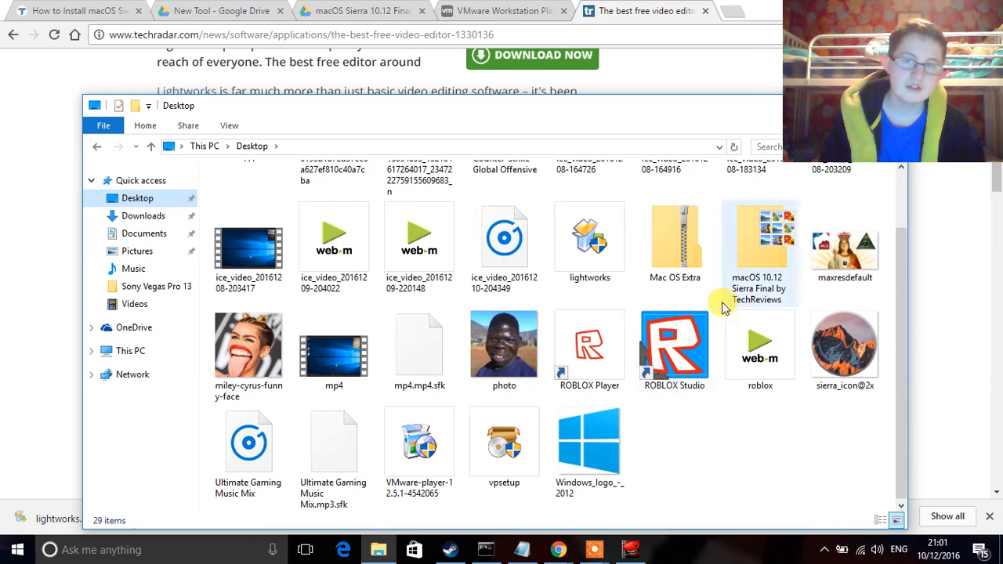
click(753, 262)
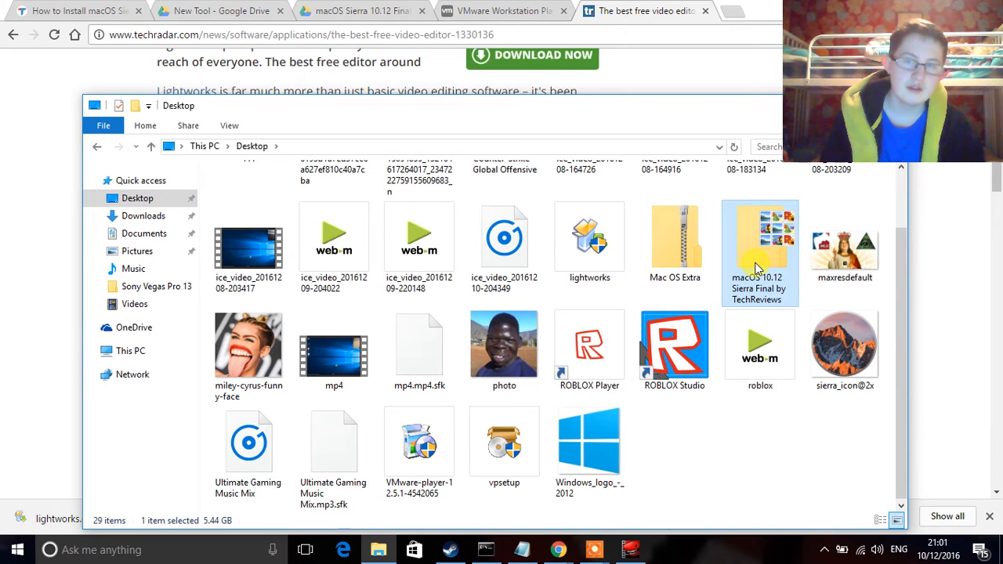
right_click(756, 266)
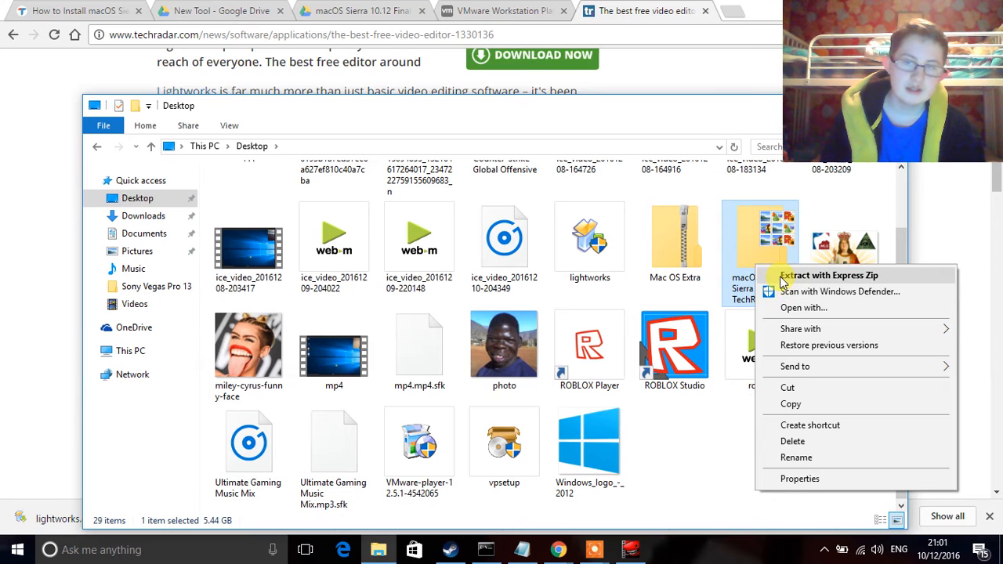
click(784, 276)
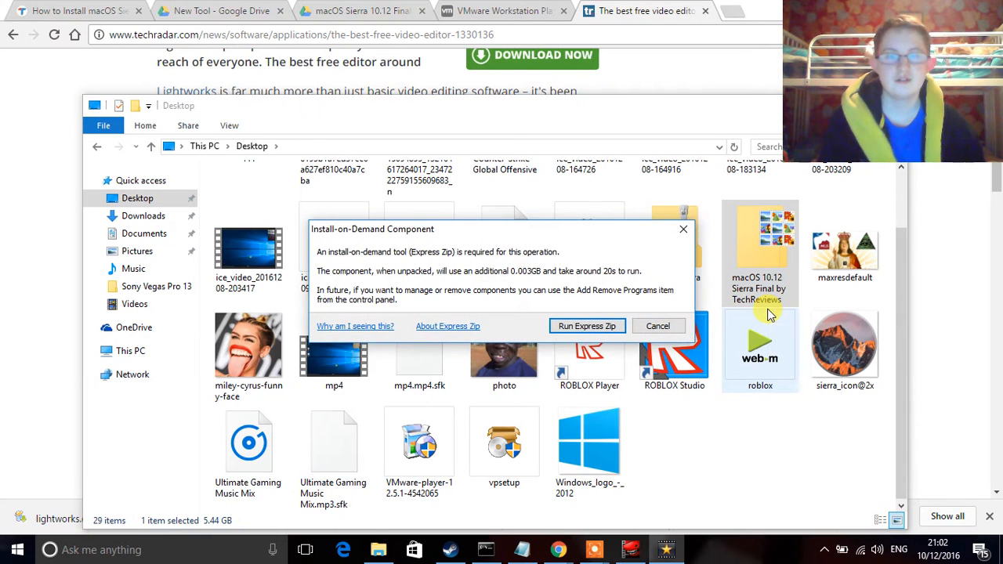
click(658, 327)
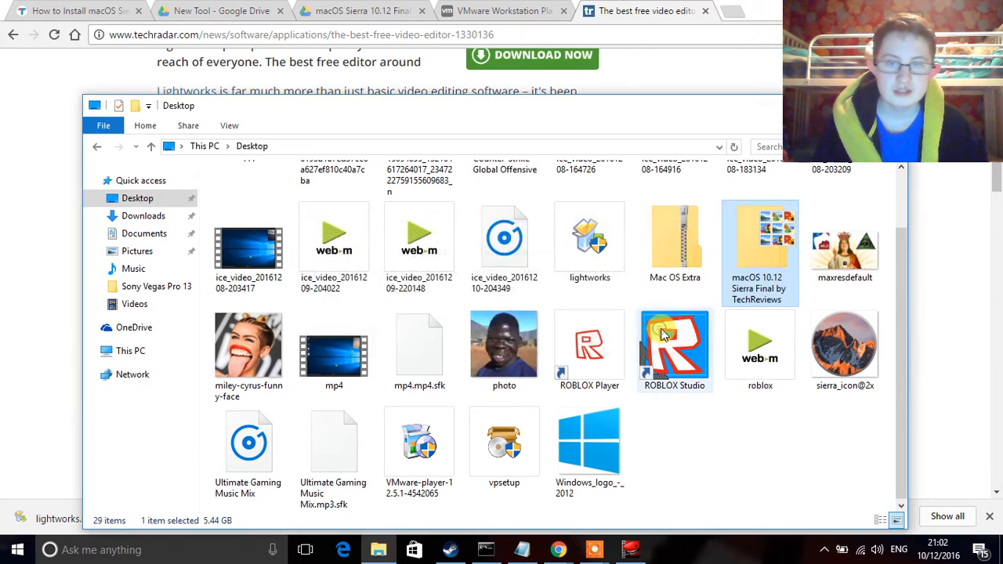
click(729, 14)
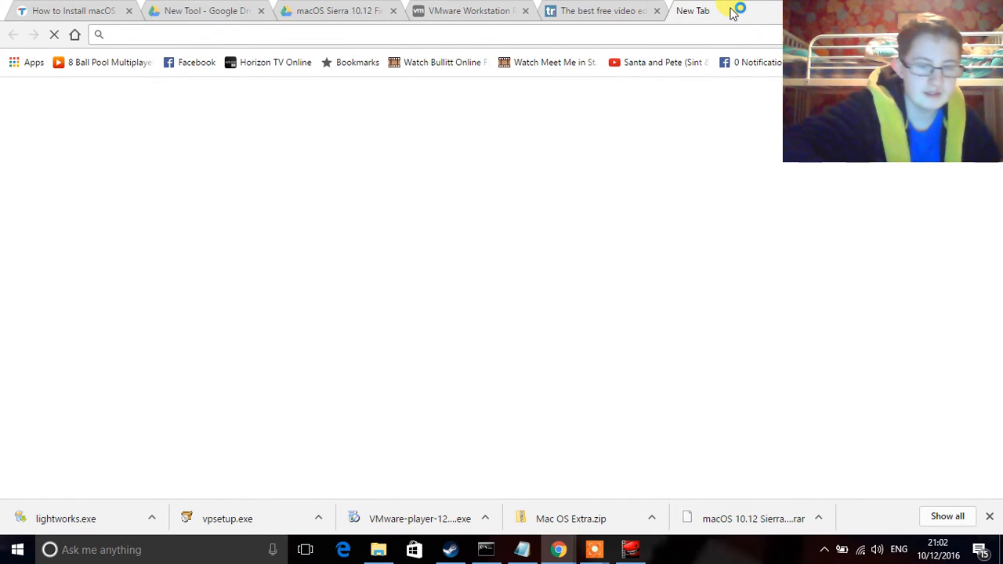
Step: Search for 7zip and download the 64-bit 7-Zip installer, closing the old tabs
text(7zi)
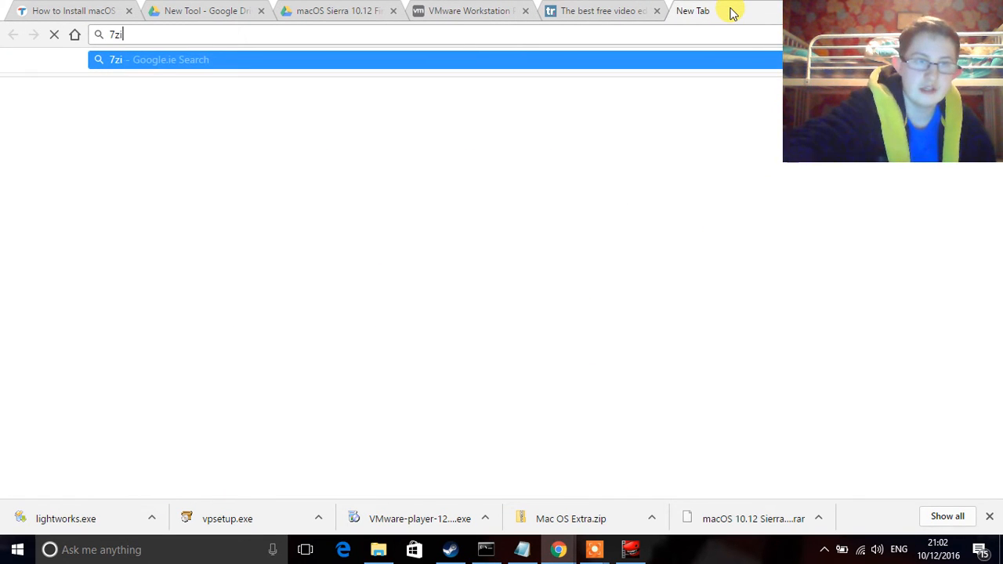
text(p)
key(Return)
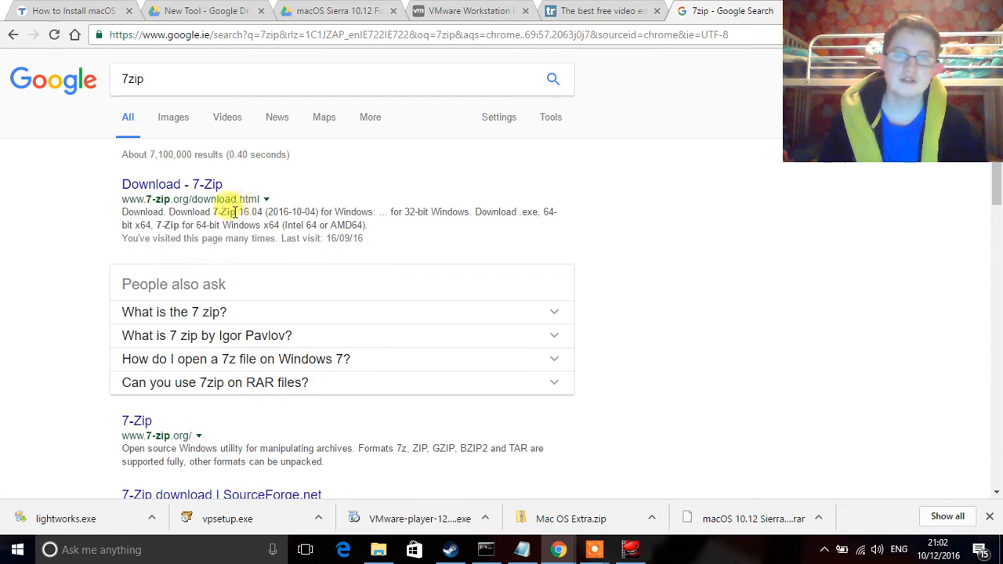
click(162, 185)
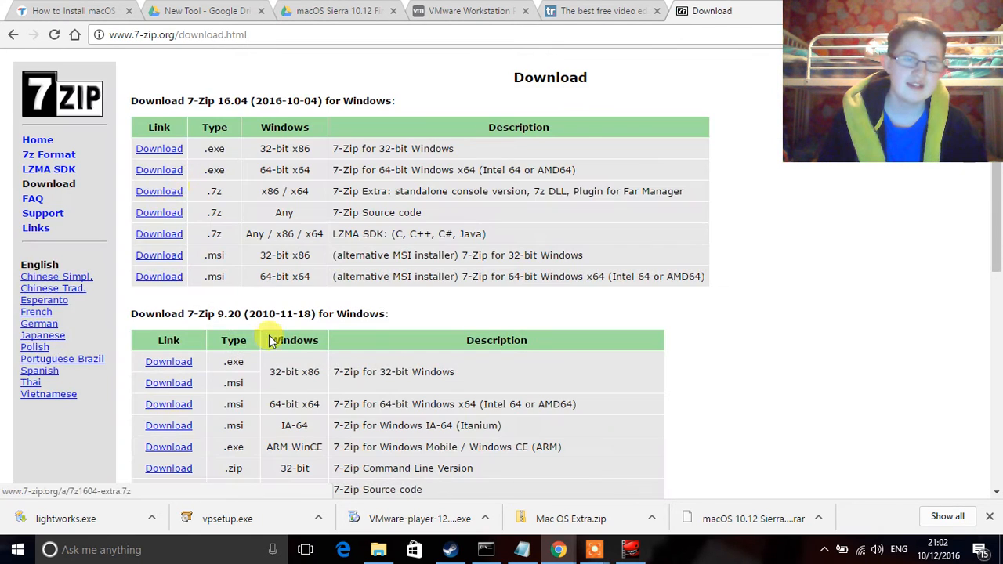
click(133, 13)
click(131, 11)
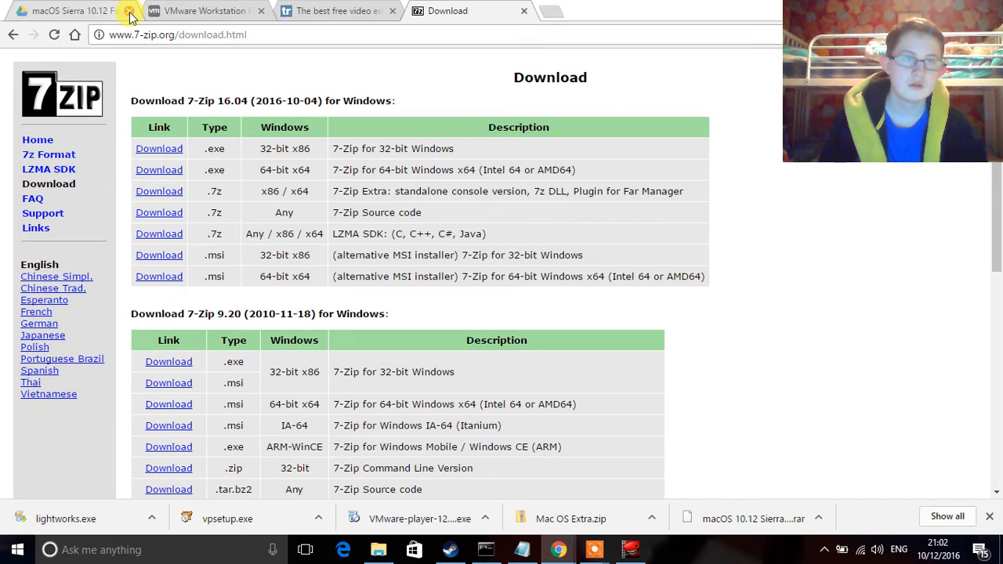
click(129, 13)
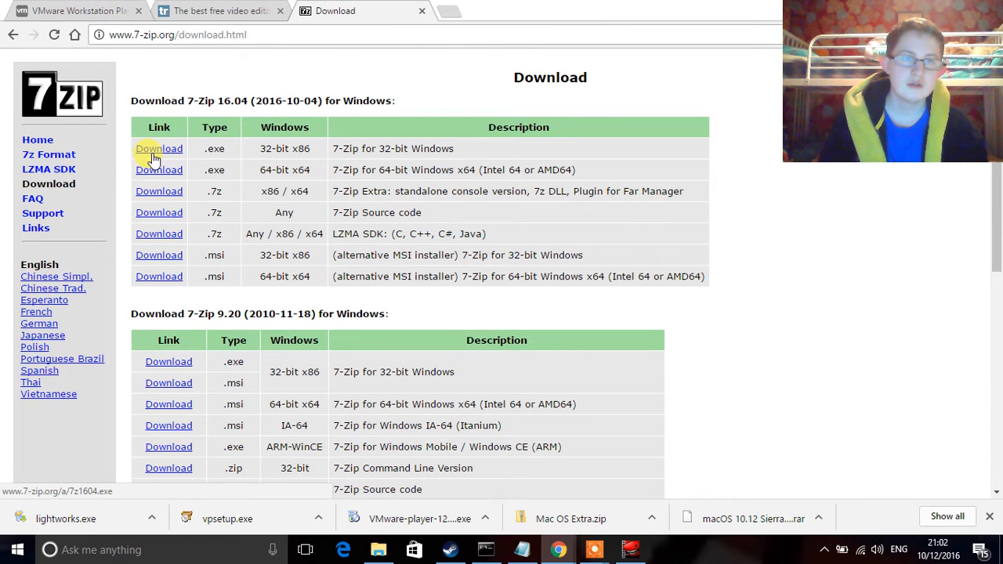
click(159, 179)
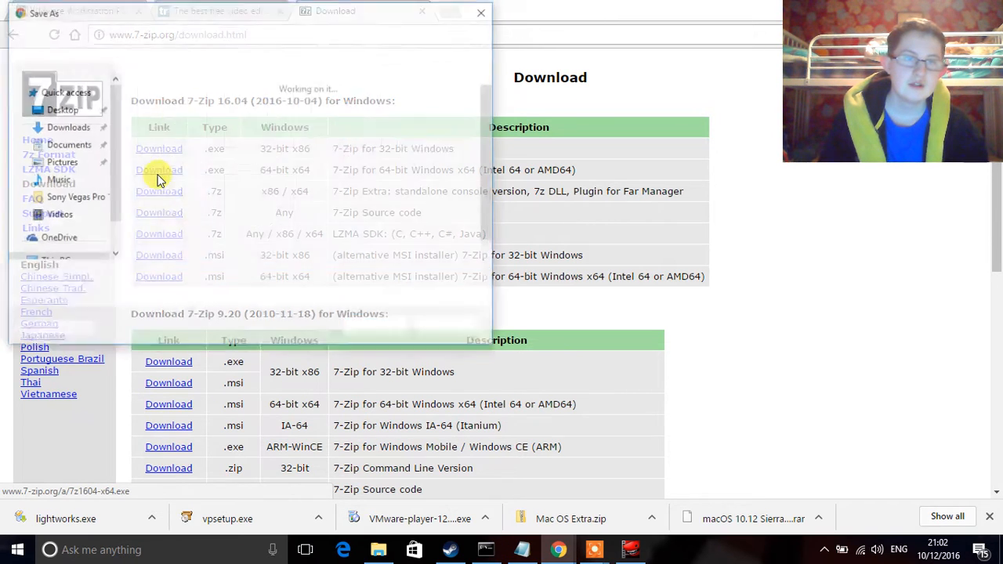
click(375, 330)
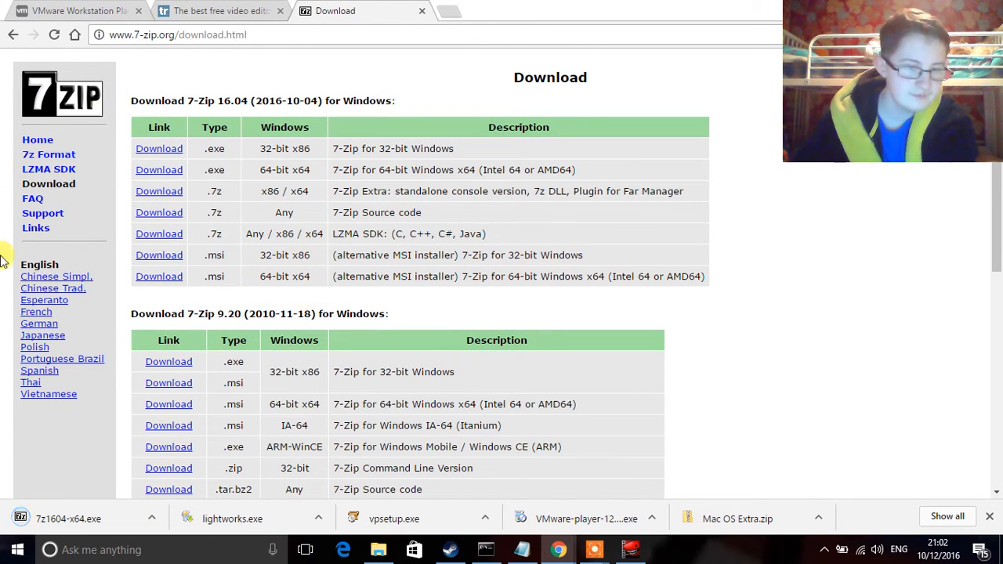
Step: Install 7-Zip 16.04 (x64) from 7z1604-x64.exe into the default folder
click(78, 523)
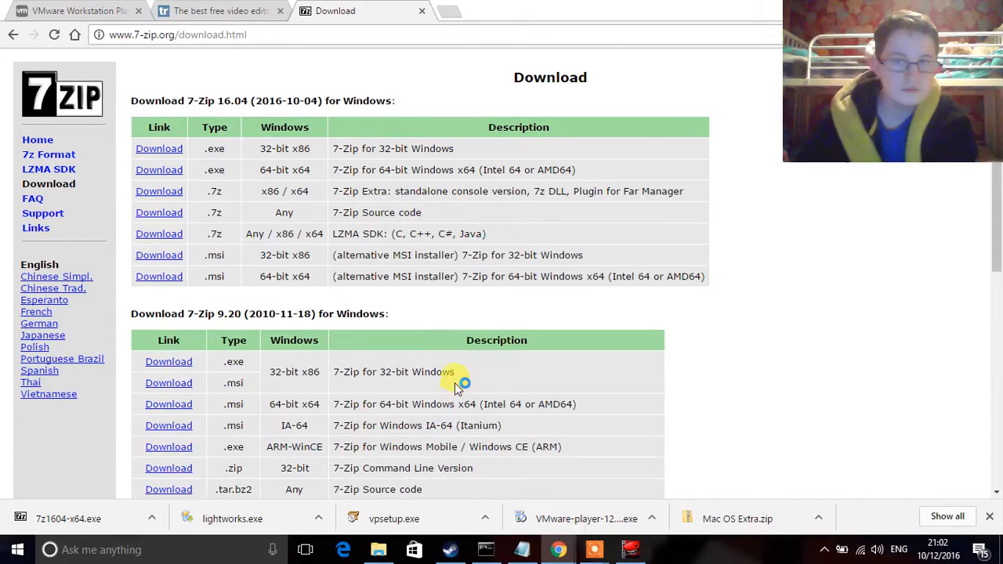
click(512, 328)
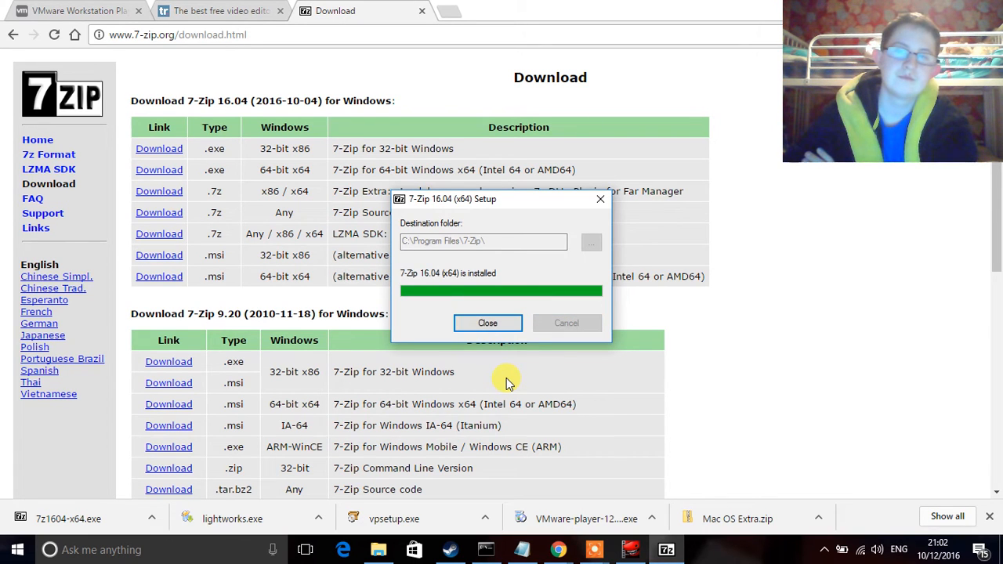
click(470, 324)
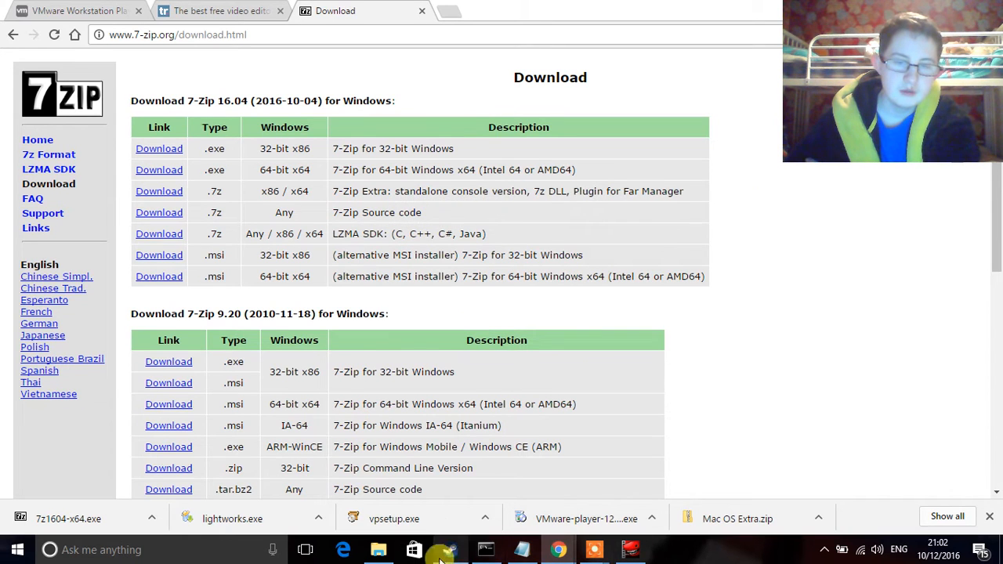
click(376, 551)
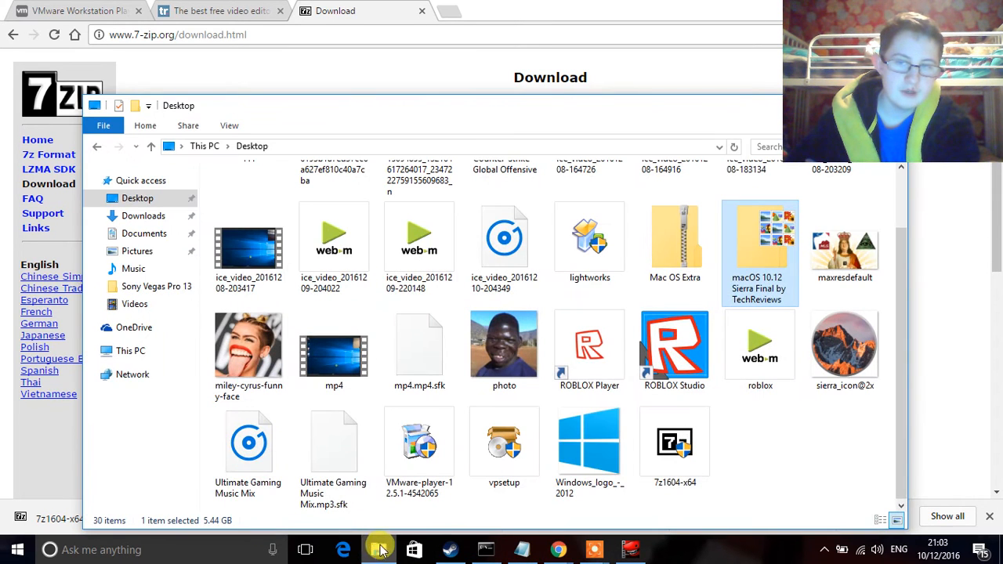
Step: Extract the macOS Sierra archive with 7-Zip into its own named folder
right_click(781, 282)
right_click(780, 278)
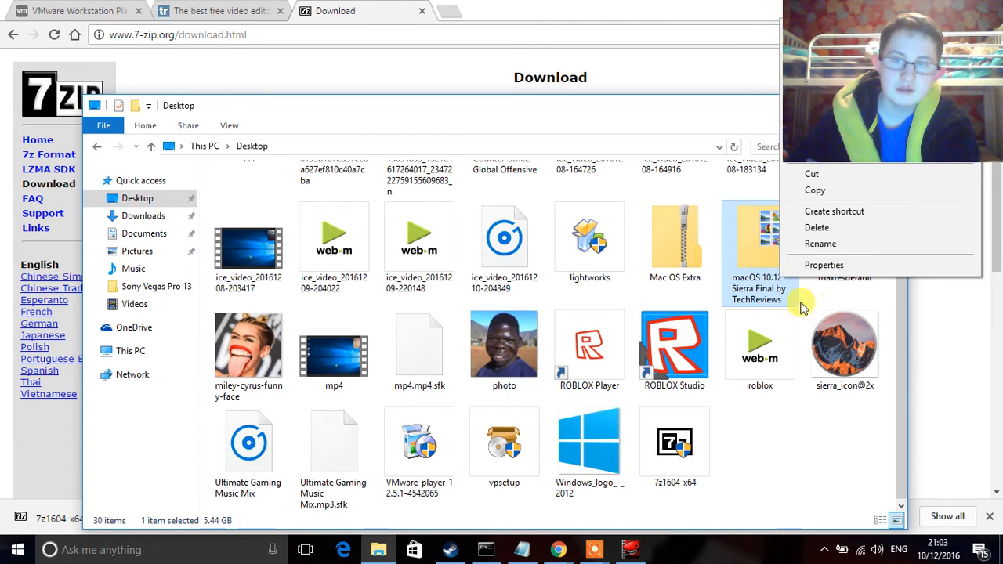
right_click(759, 279)
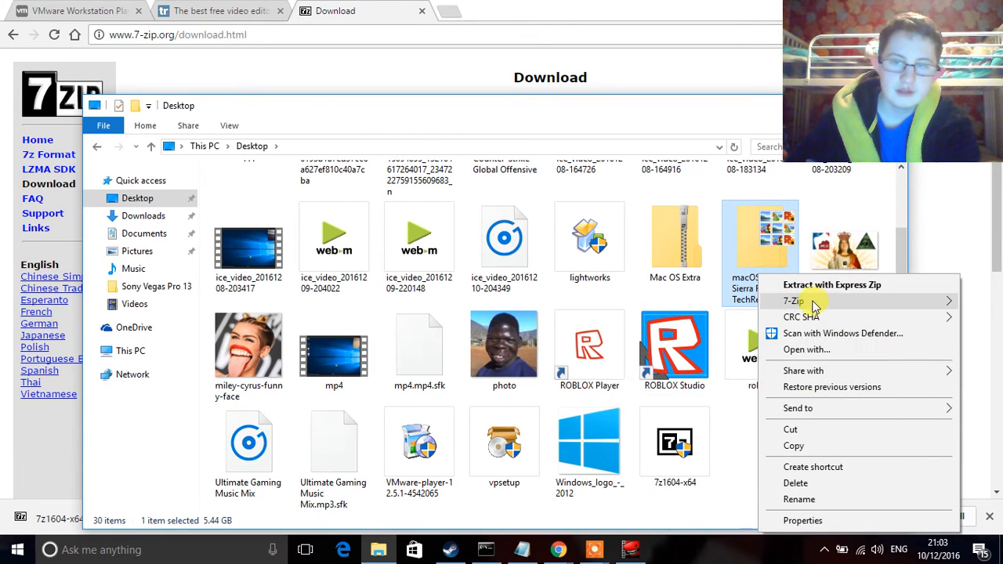
mouse_move(812, 306)
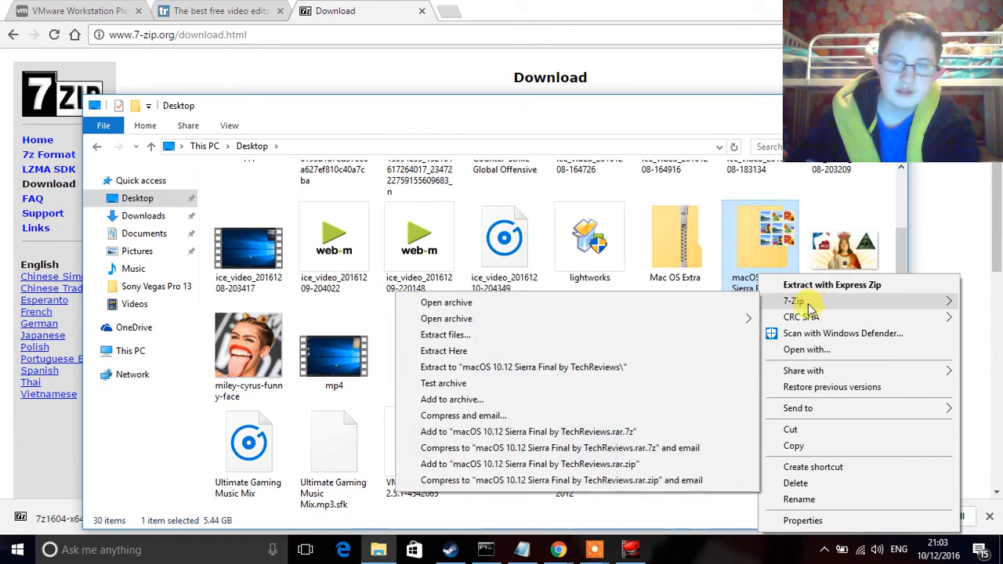
click(547, 371)
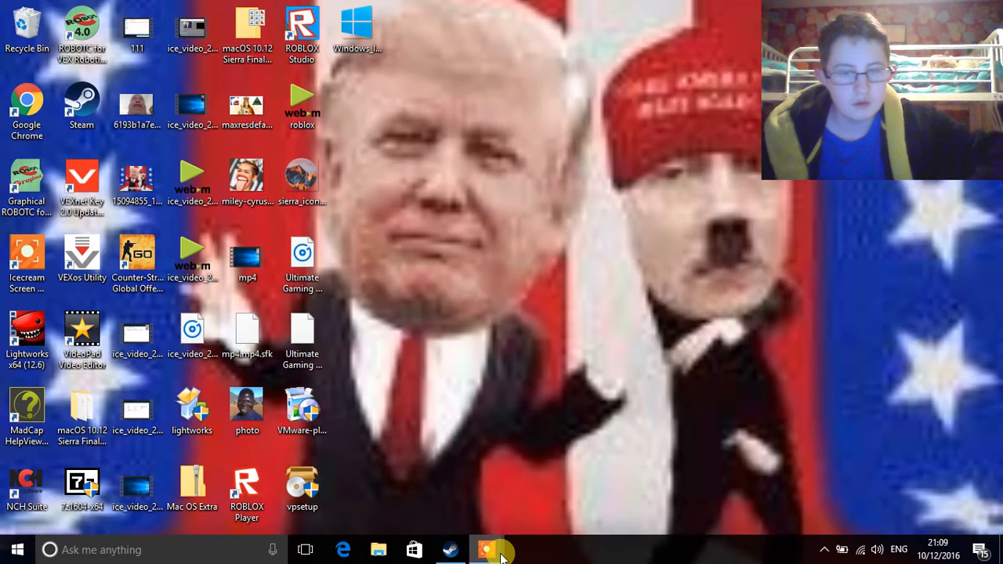
Step: Check the extracted macOS 10.12 Sierra folder, close it, and select the VMware Player installer
mouse_move(501, 555)
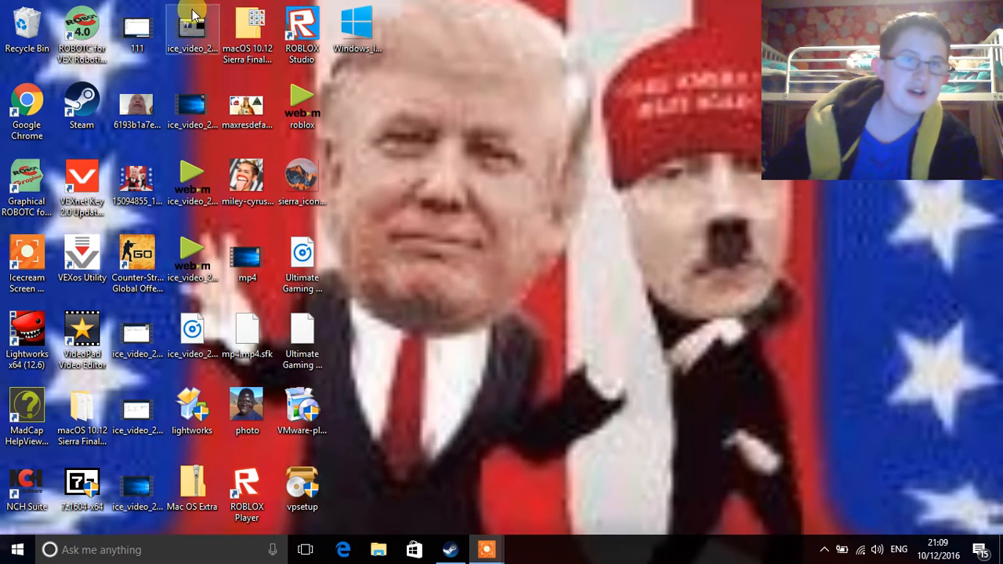
double_click(86, 416)
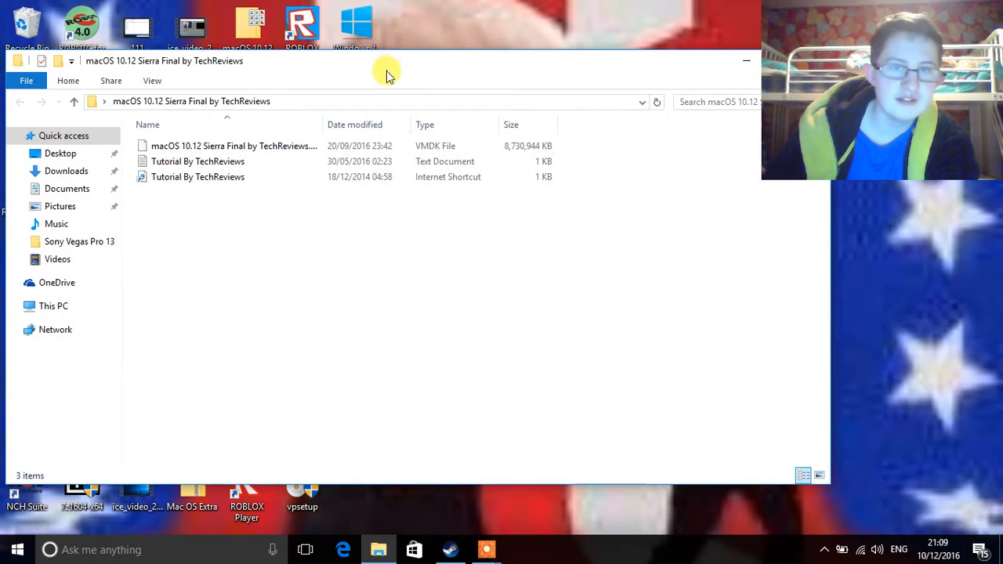
drag(386, 75, 137, 202)
click(565, 183)
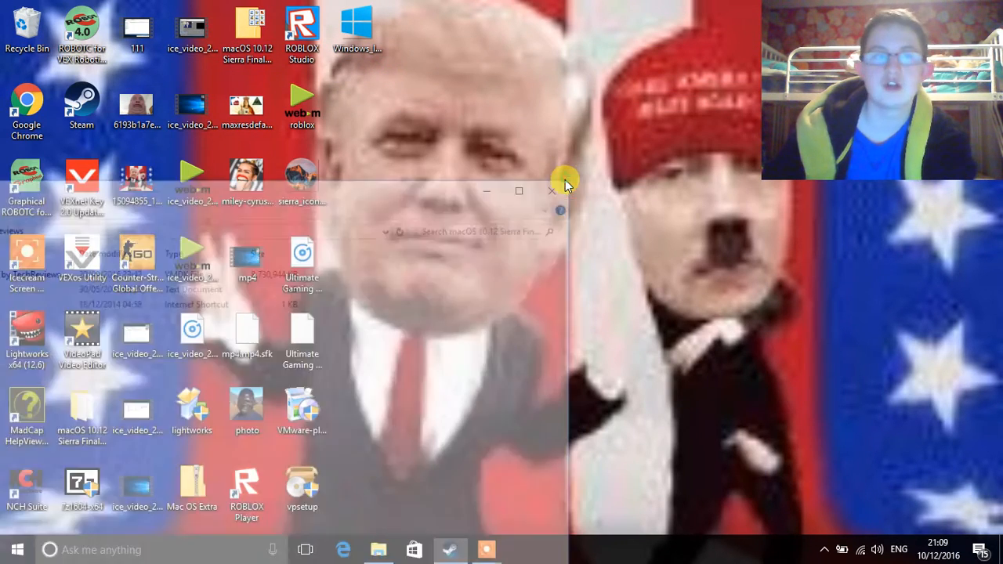
click(303, 432)
Step: Launch the VMware-player-12.5.1 installer from the desktop
double_click(303, 431)
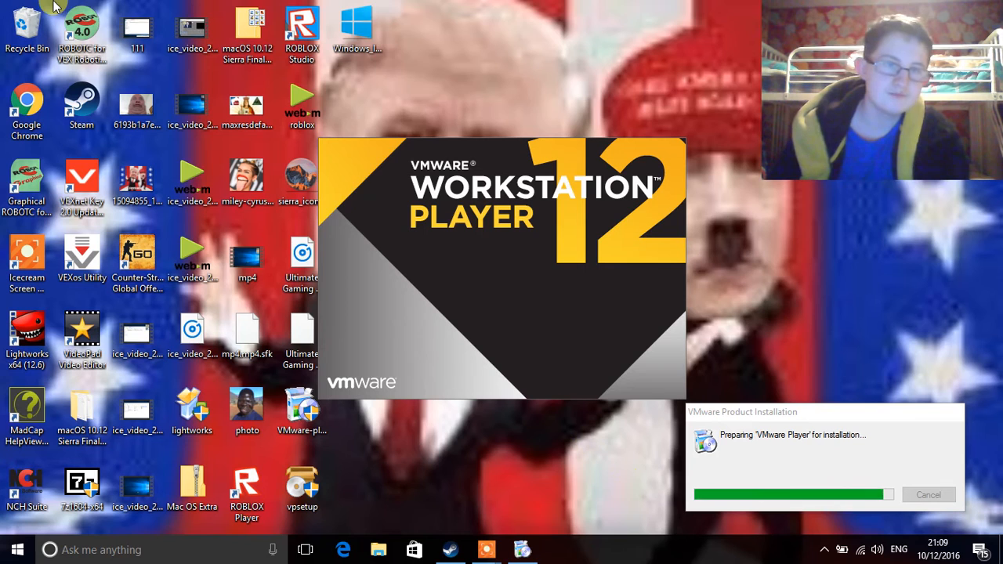
Step: Set a desktop image as the wallpaper and bring the VMware installer forward
right_click(137, 112)
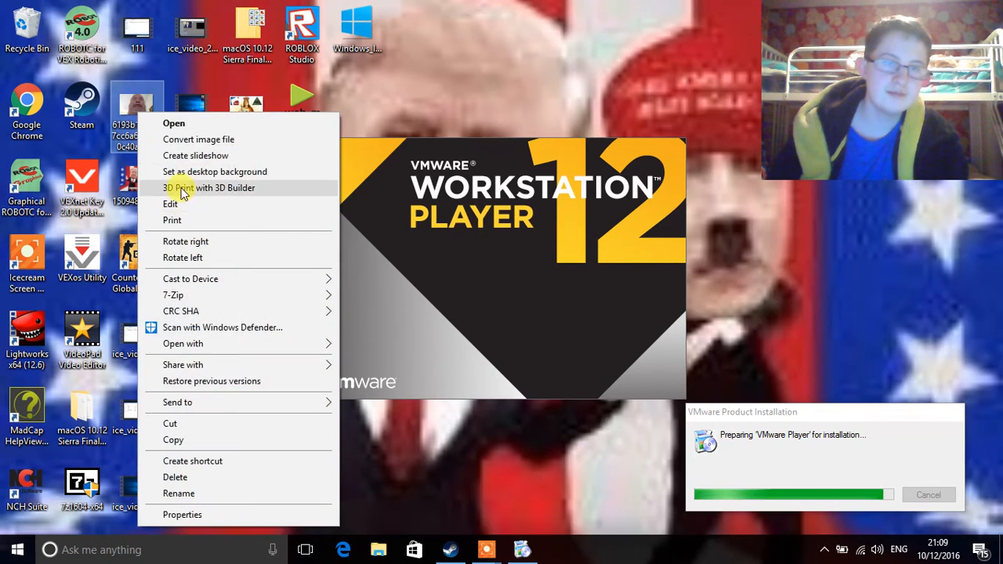
click(188, 174)
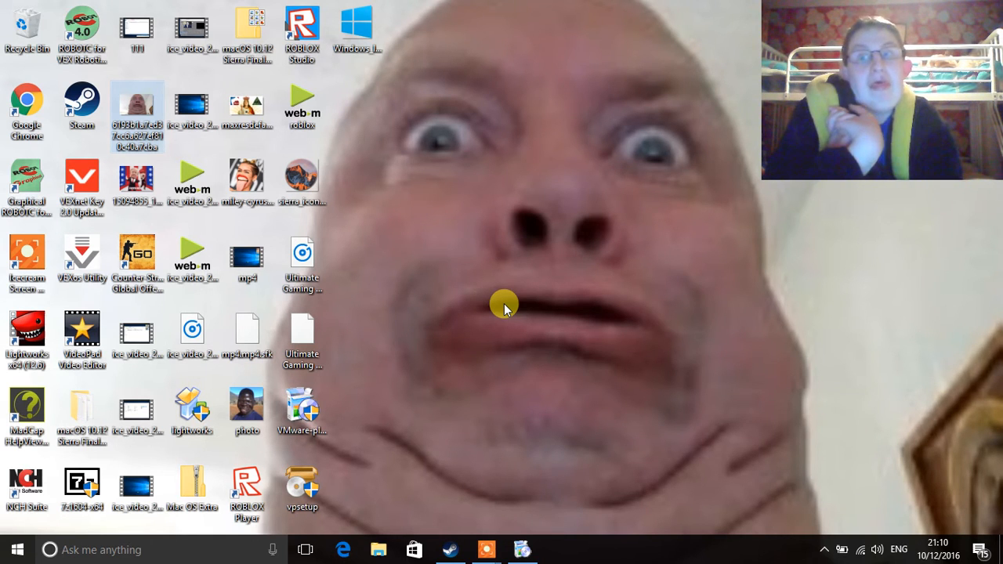
click(520, 552)
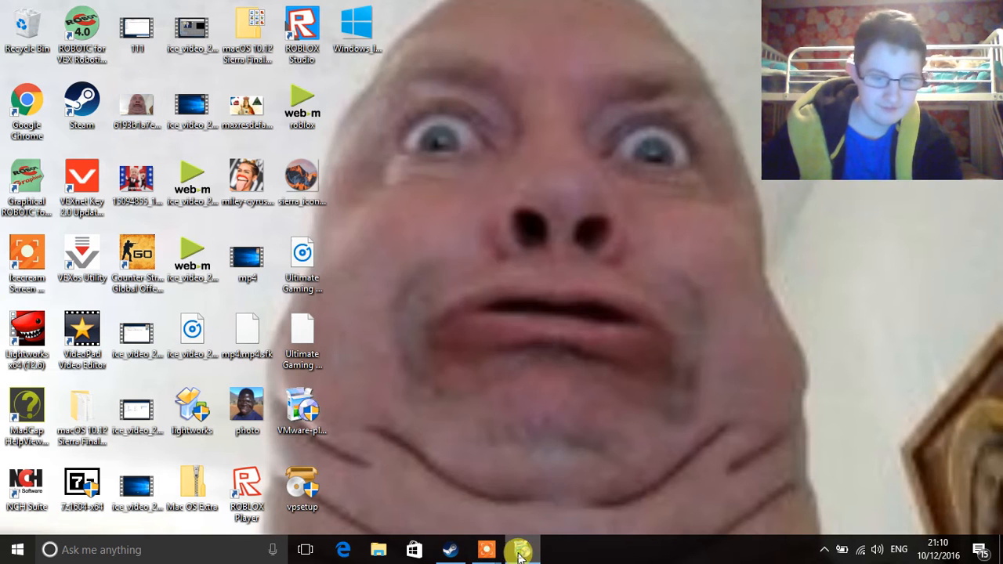
Step: Make the close-up face photo the desktop wallpaper instead
click(246, 423)
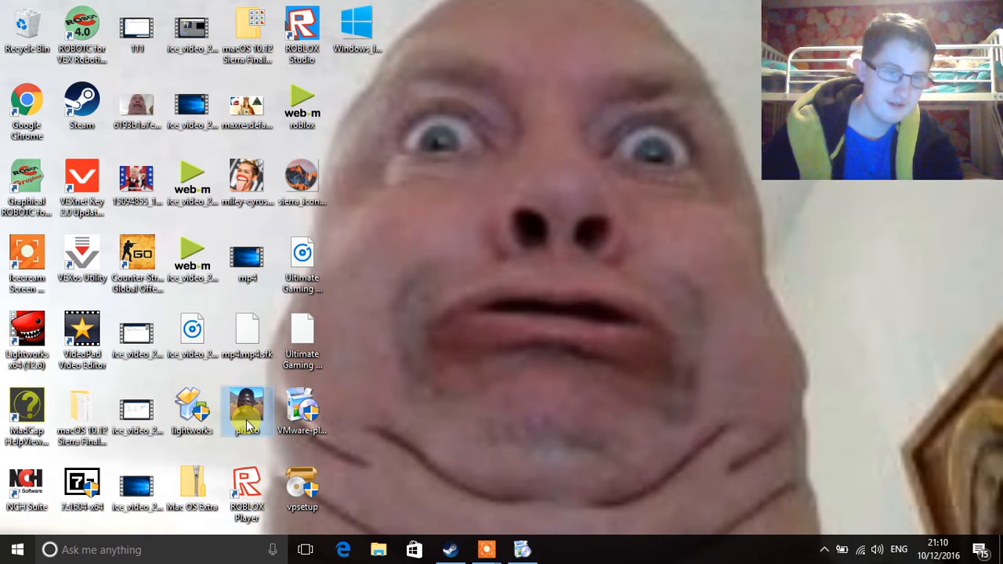
right_click(253, 182)
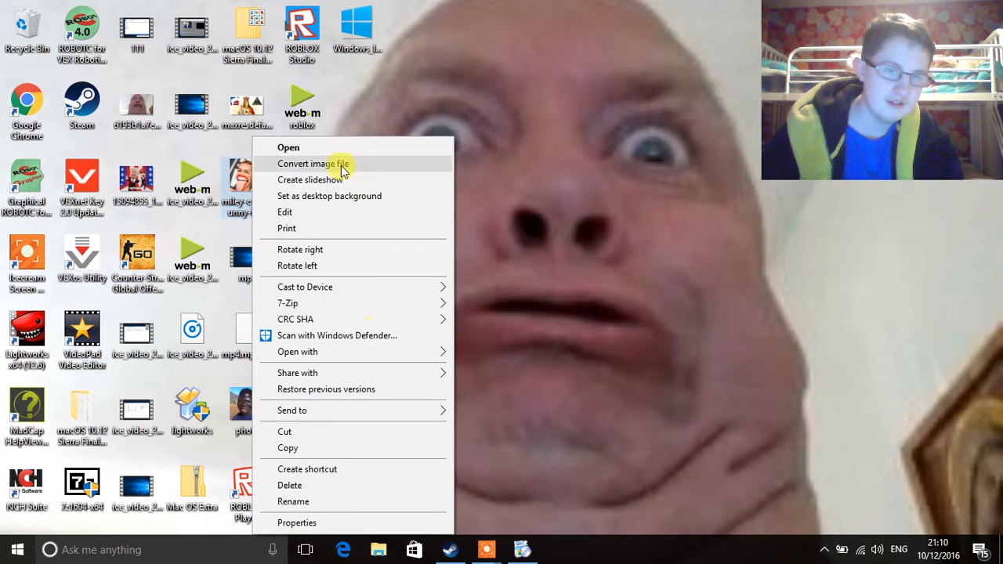
click(332, 196)
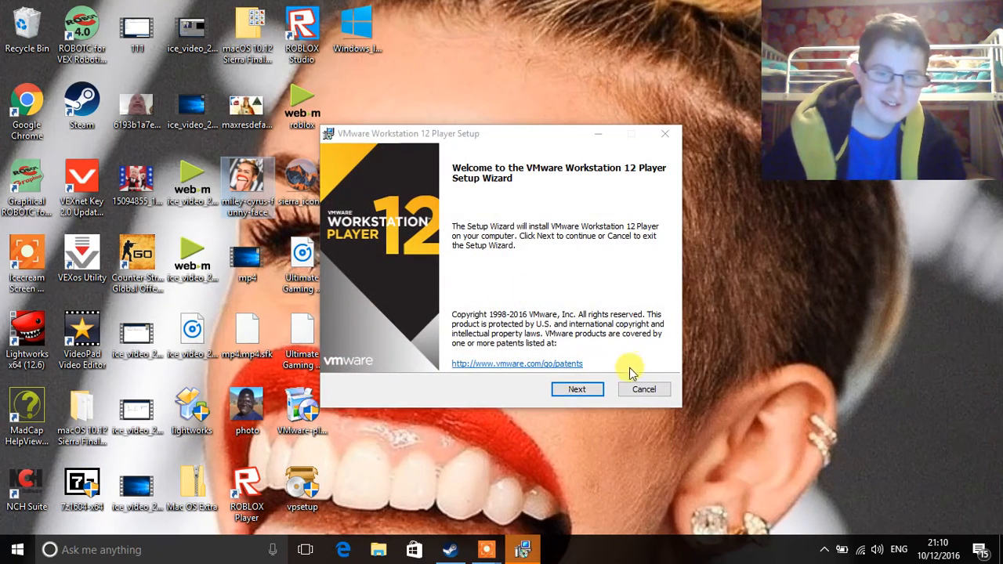
Step: Accept the licence, enable the Enhanced Keyboard Driver, and install VMware Workstation 12 Player with defaults
click(575, 389)
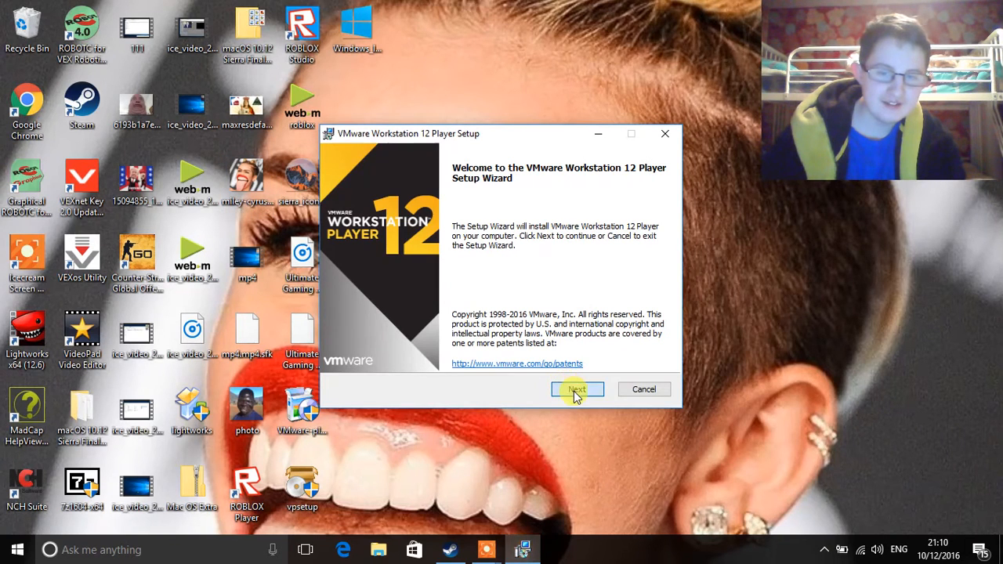
click(364, 357)
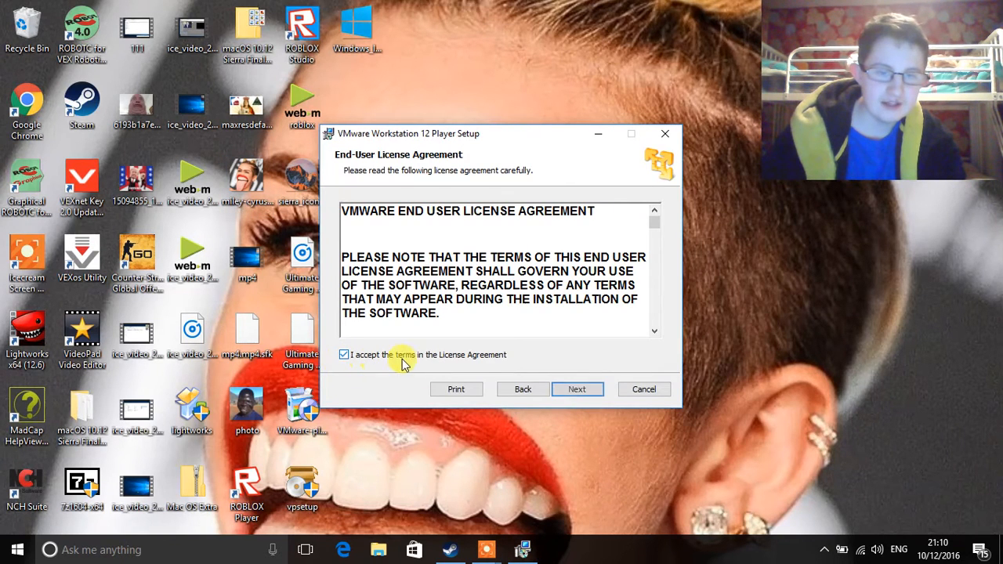
click(577, 390)
click(349, 242)
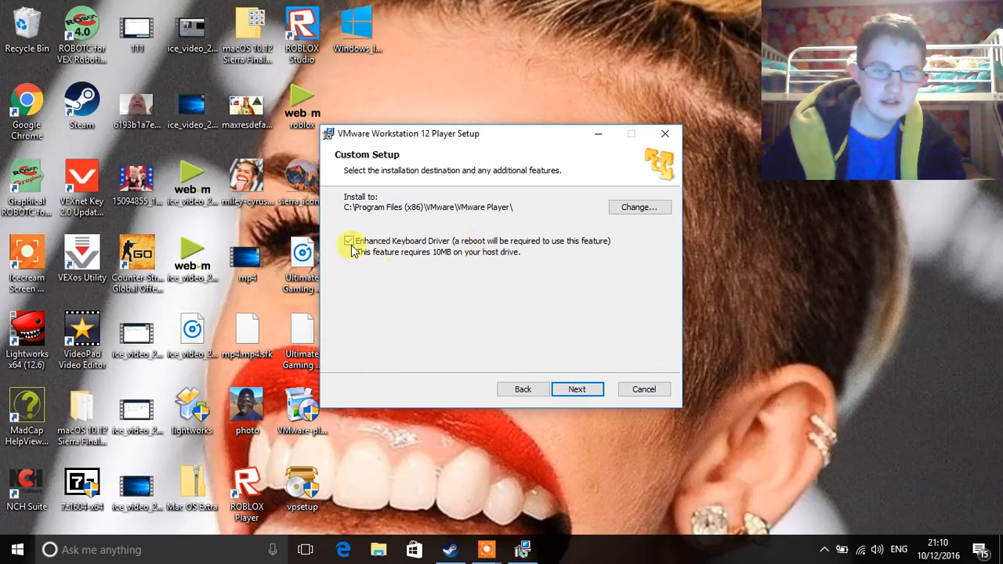
click(580, 390)
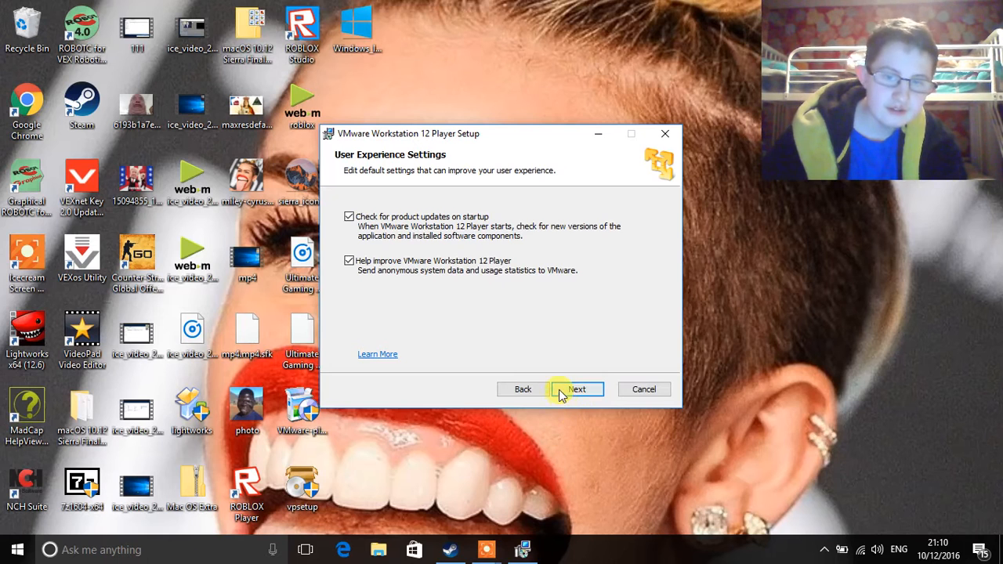
click(562, 390)
click(561, 390)
click(562, 390)
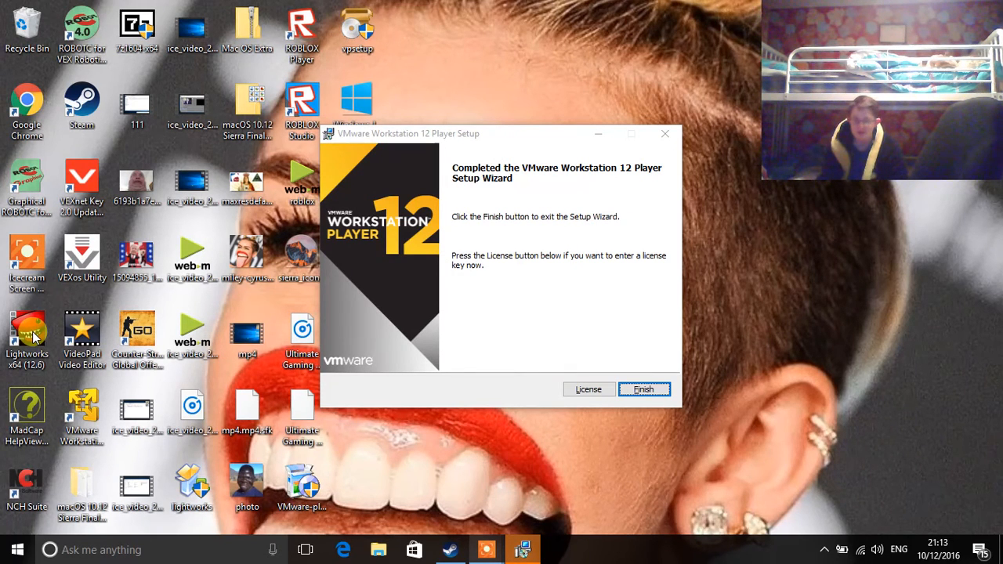
Step: Bring the completed setup window forward and finish the wizard
mouse_move(487, 550)
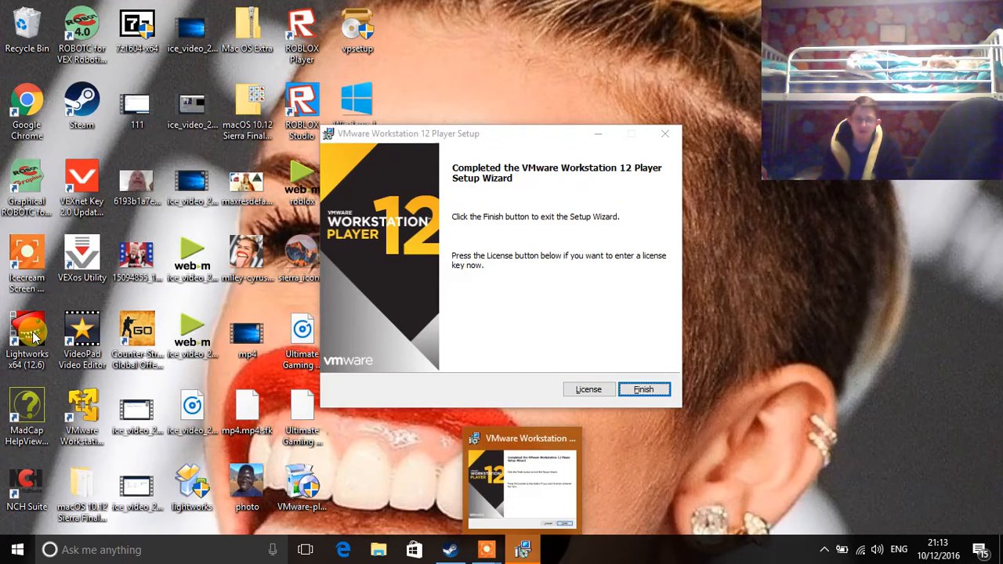
click(523, 550)
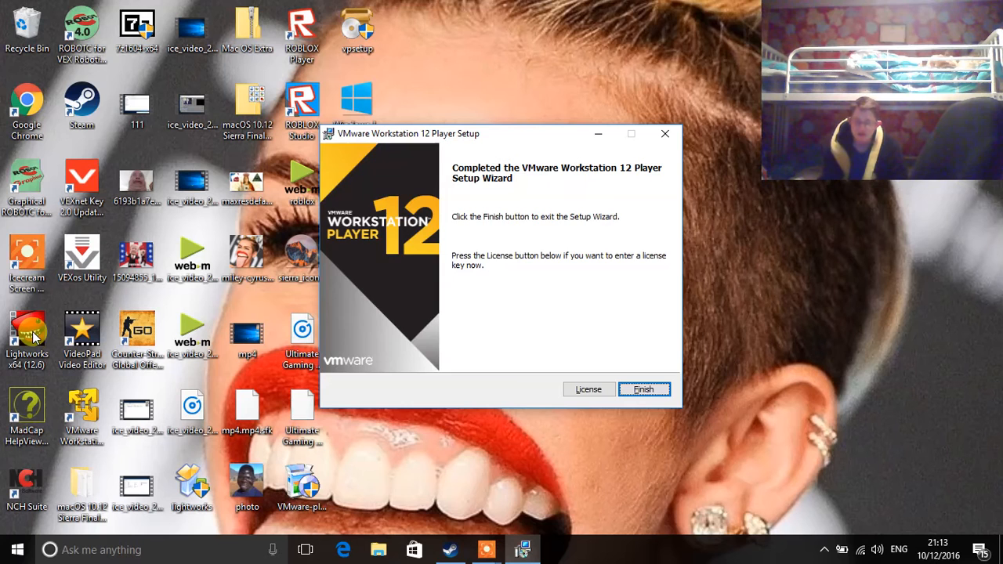
key(Return)
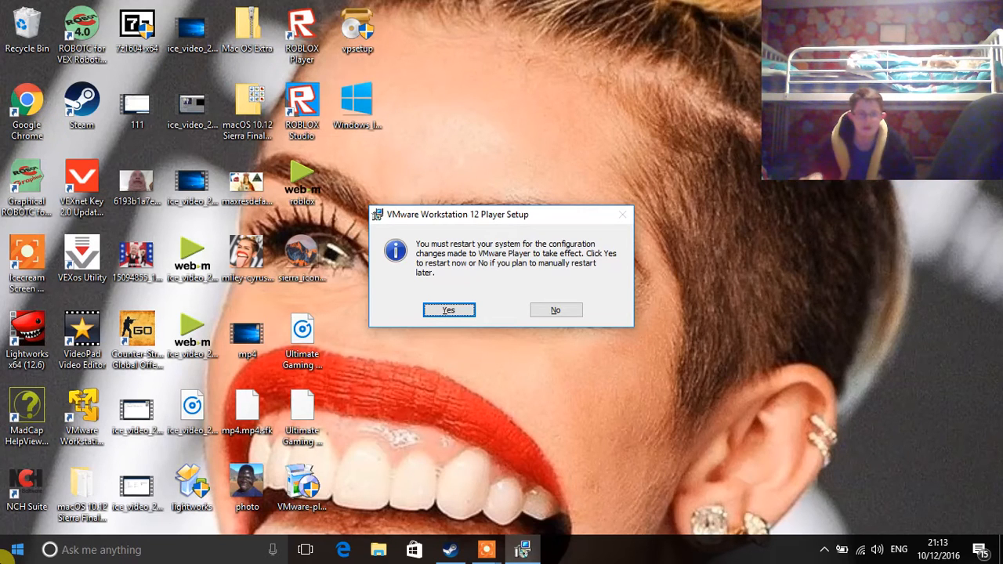
Step: Skip the restart, launch Player, and register free non-commercial use with a placeholder e-mail
click(558, 312)
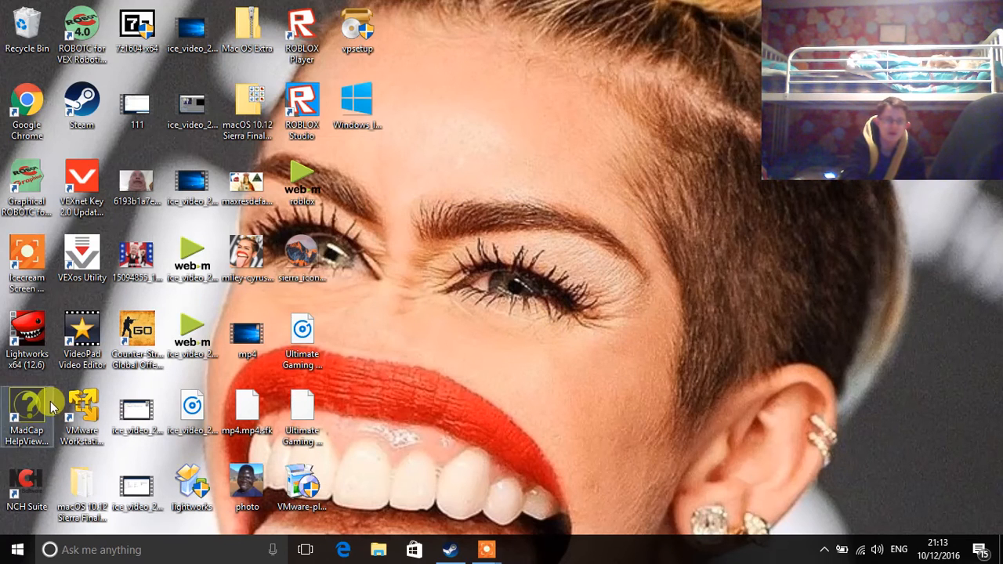
double_click(76, 431)
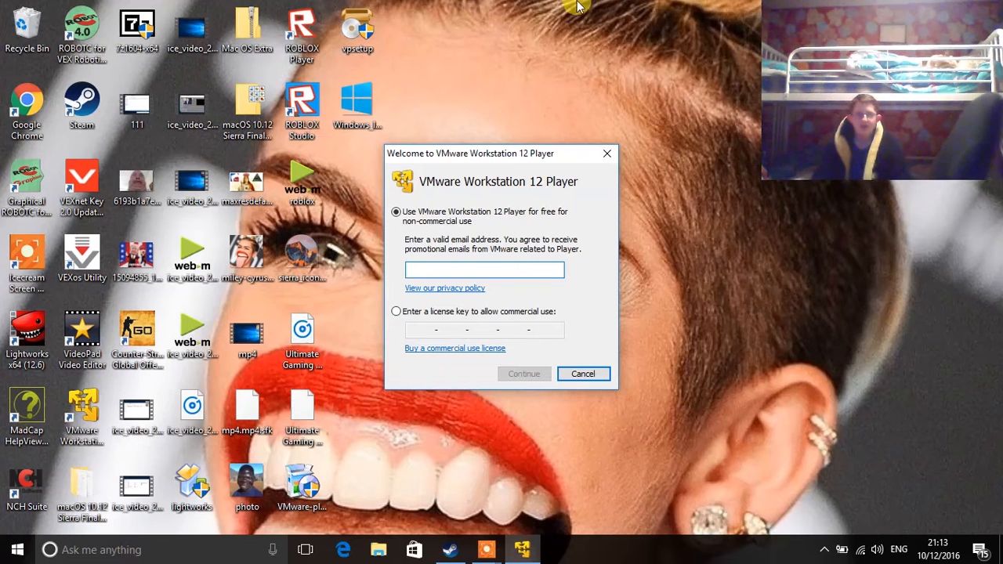
text(helenhaheren)
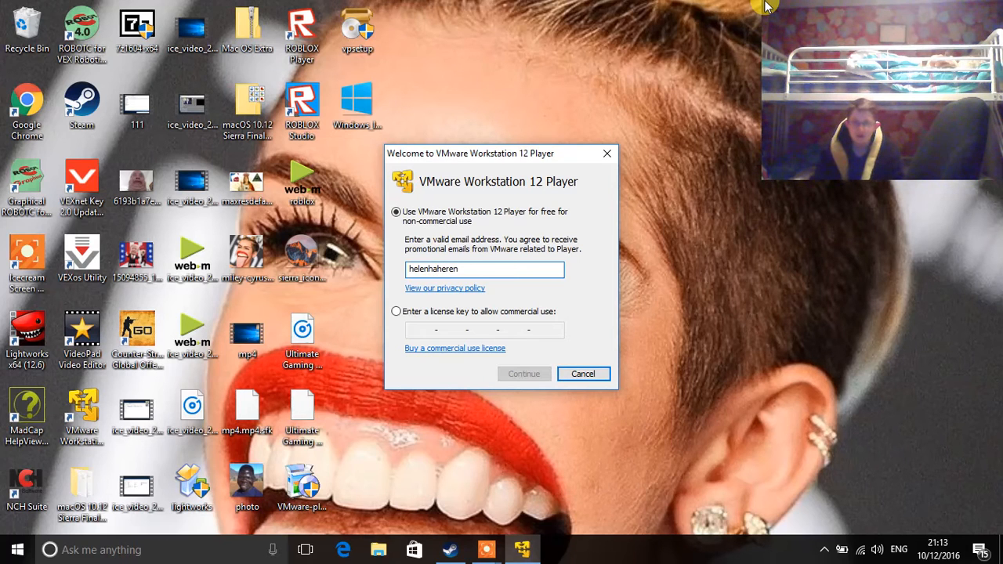
key(BackSpace)
key(BackSpace)
key(BackSpace)
key(BackSpace)
key(BackSpace)
key(BackSpace)
key(BackSpace)
key(BackSpace)
key(BackSpace)
text(dsjkhkdsj@djd.d)
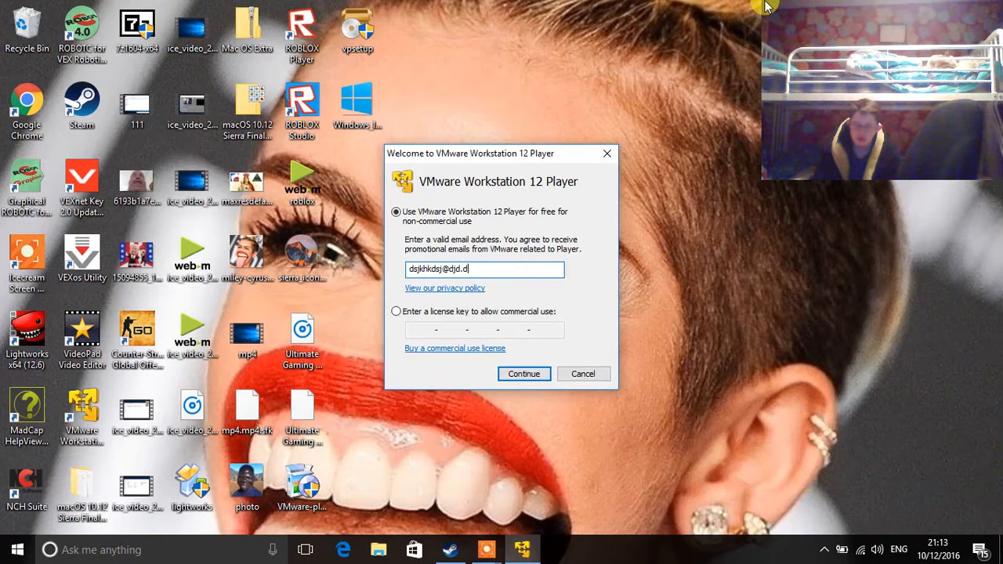
key(Return)
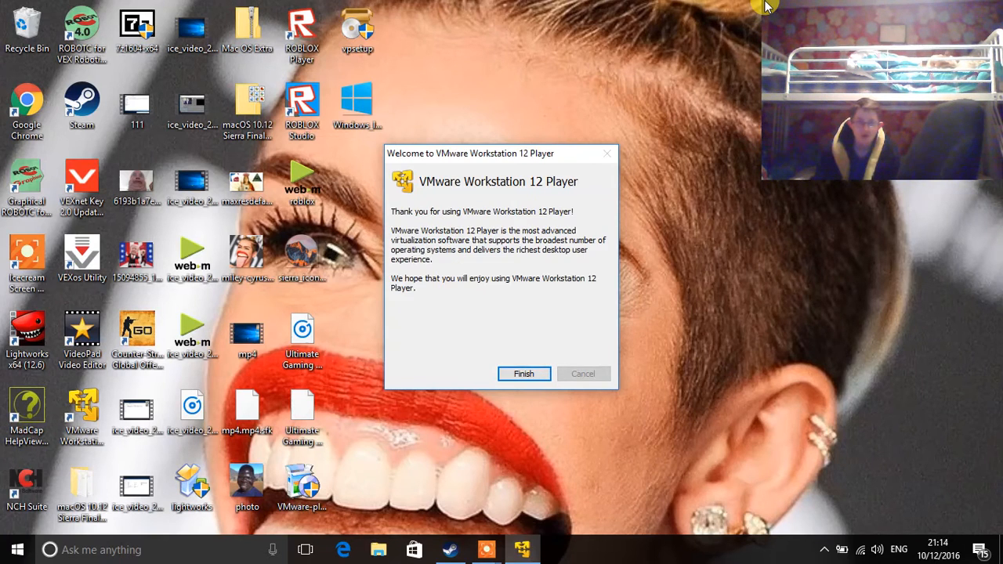
key(Return)
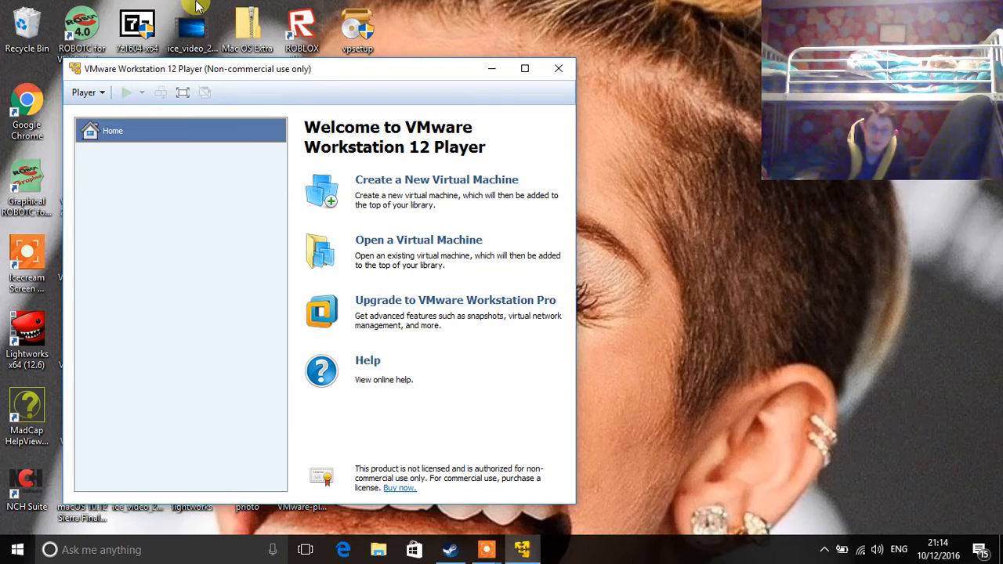
Step: Close VMware Player and extract the Mac OS Extra archive into a Mac OS Extra folder
click(569, 71)
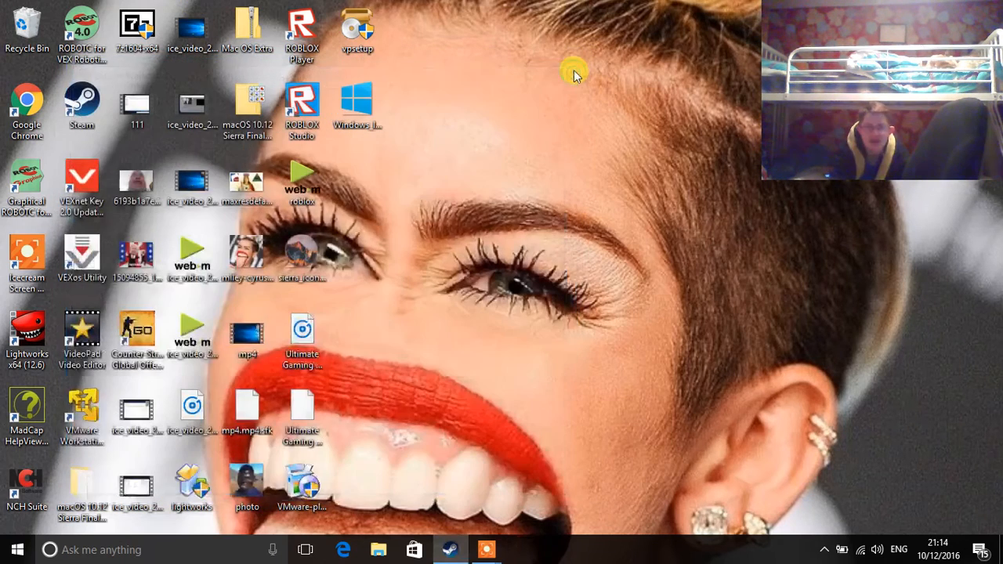
right_click(251, 40)
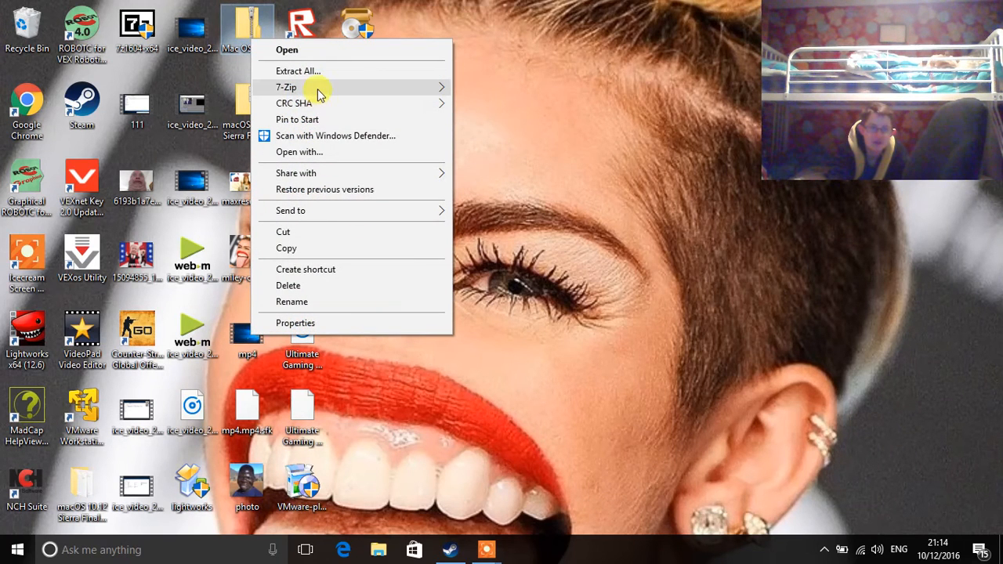
mouse_move(315, 85)
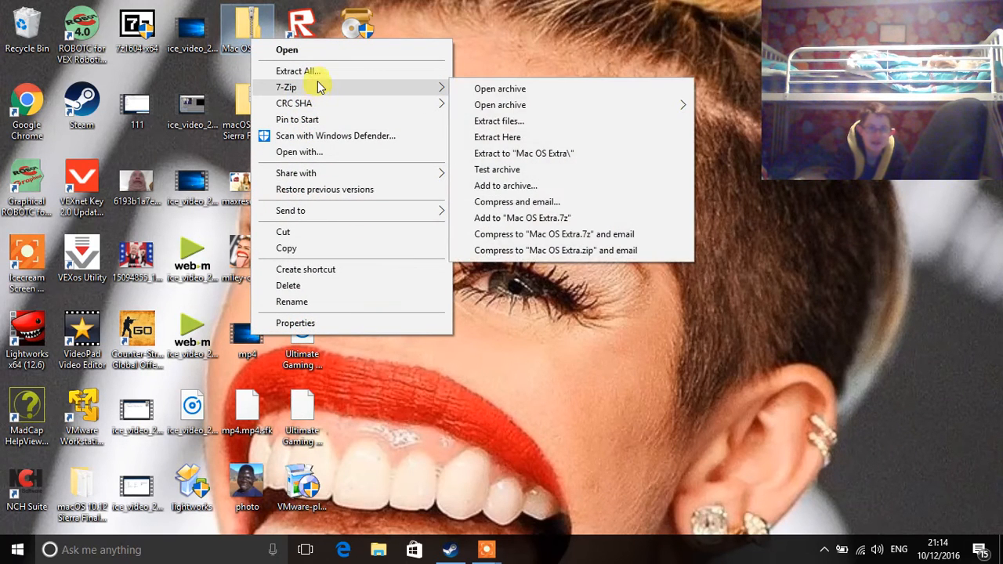
click(547, 157)
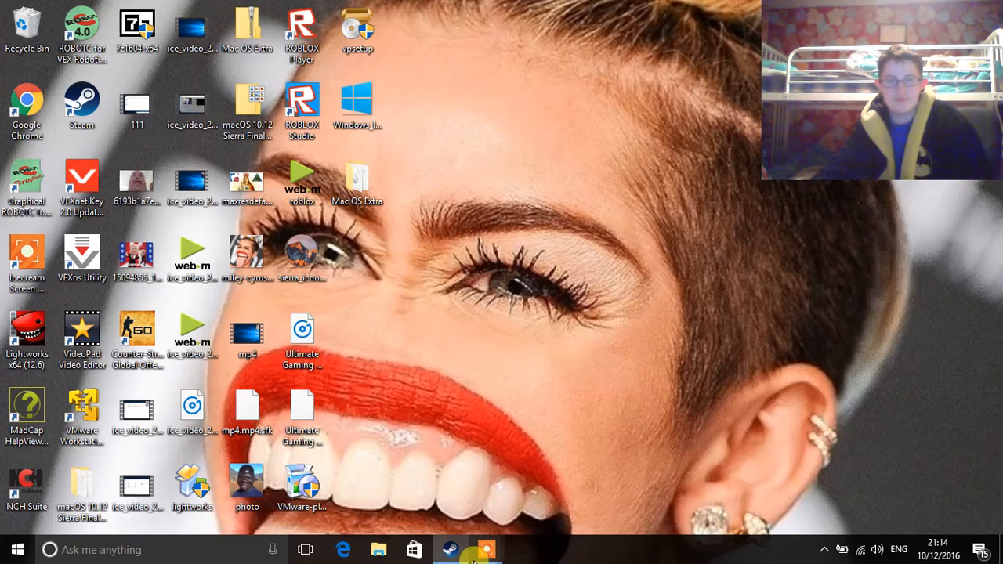
mouse_move(490, 555)
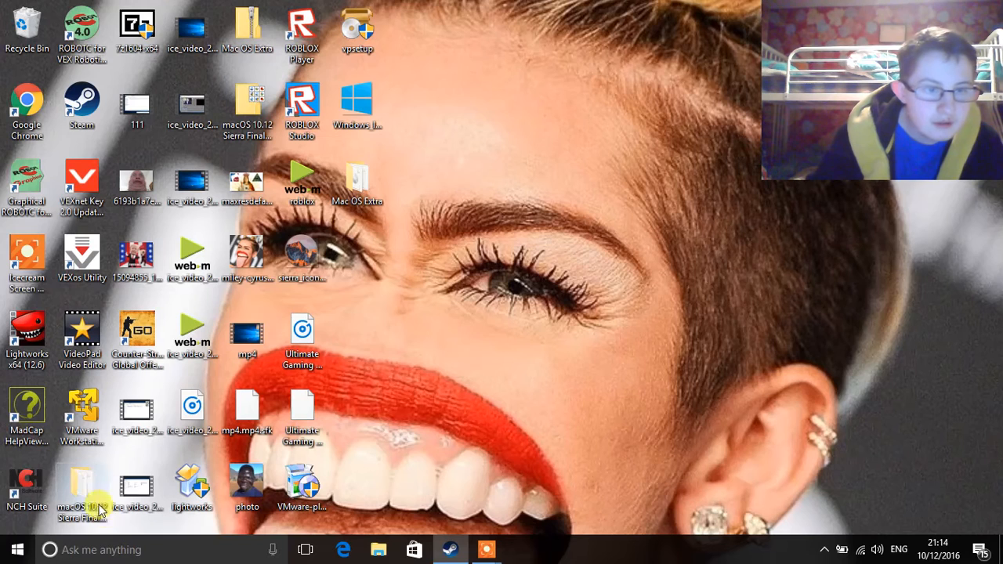
Step: Inside Mac OS Extra, extract the Patch Tool archive into its own folder with 7-Zip
double_click(350, 186)
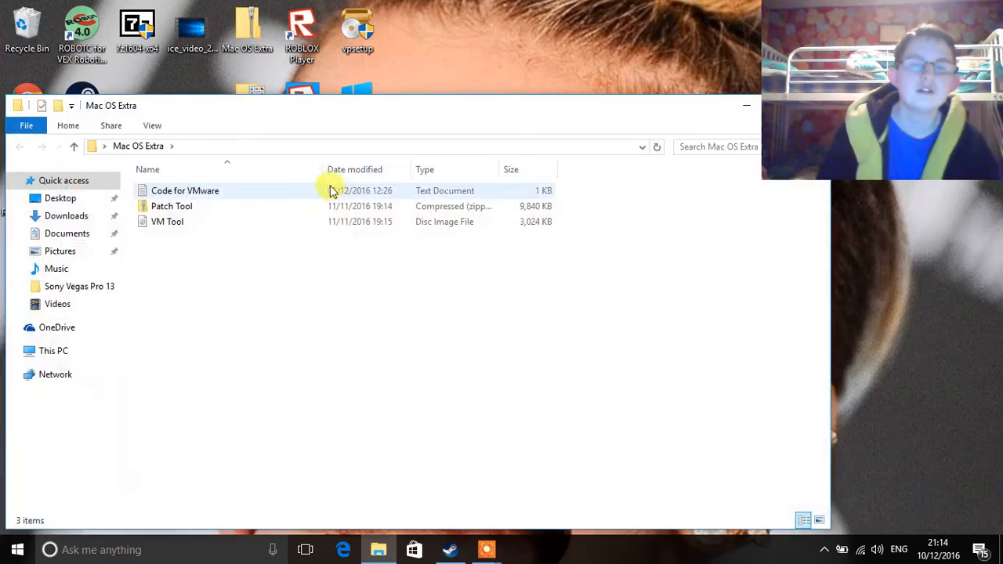
click(261, 214)
right_click(264, 206)
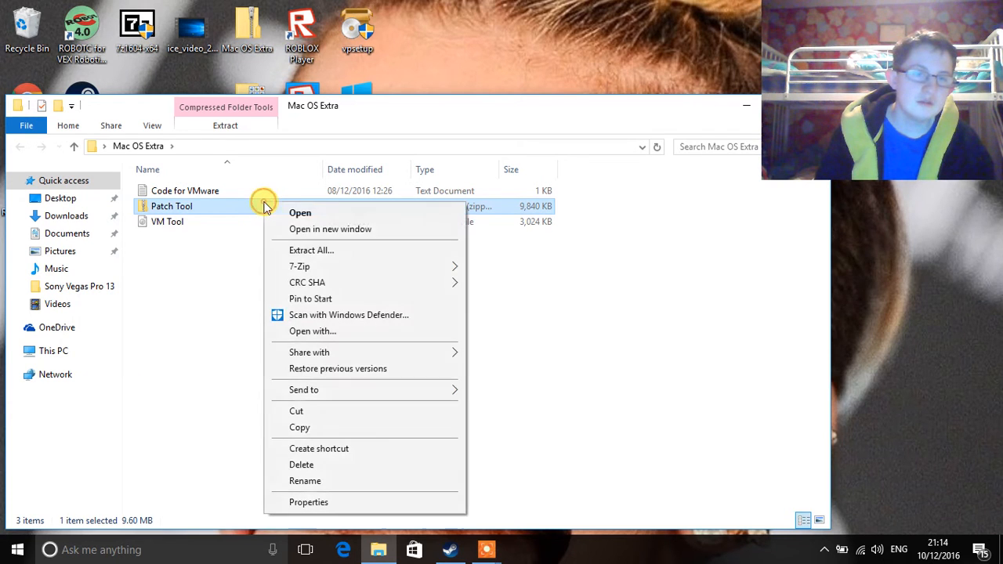
mouse_move(302, 266)
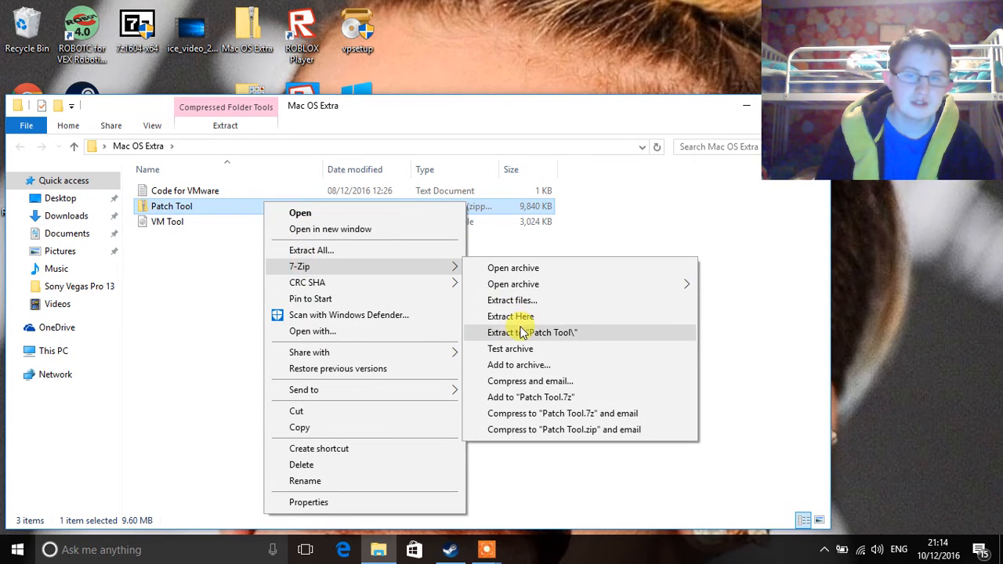
click(523, 333)
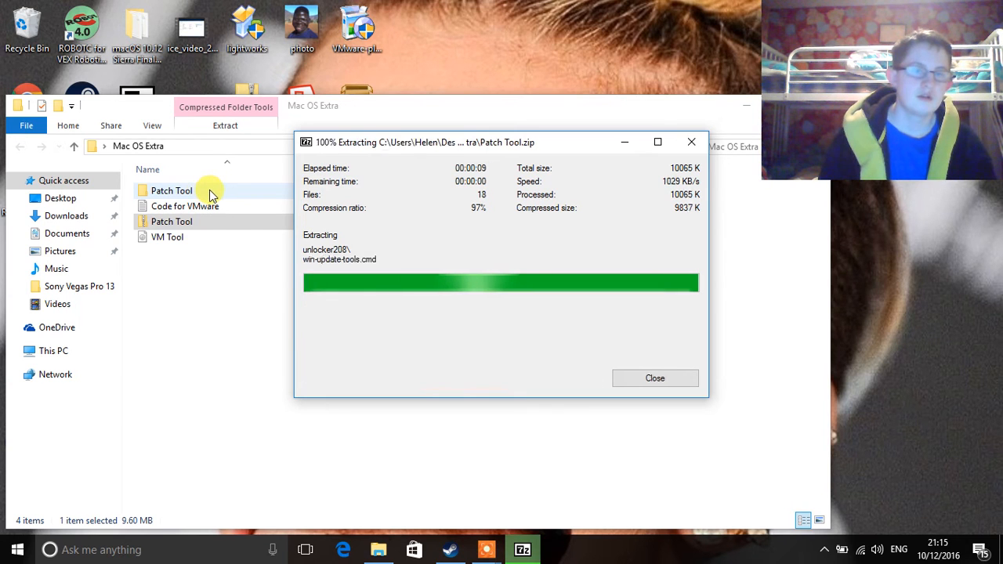
Step: Open Patch Tool's unlocker208 folder and bring up options for the win-install script
click(209, 190)
double_click(209, 189)
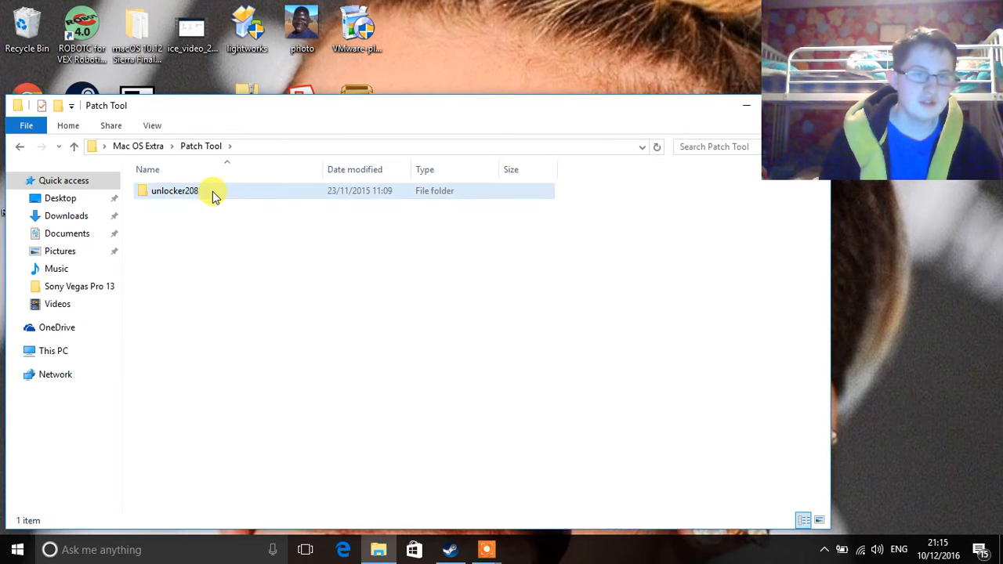
double_click(209, 193)
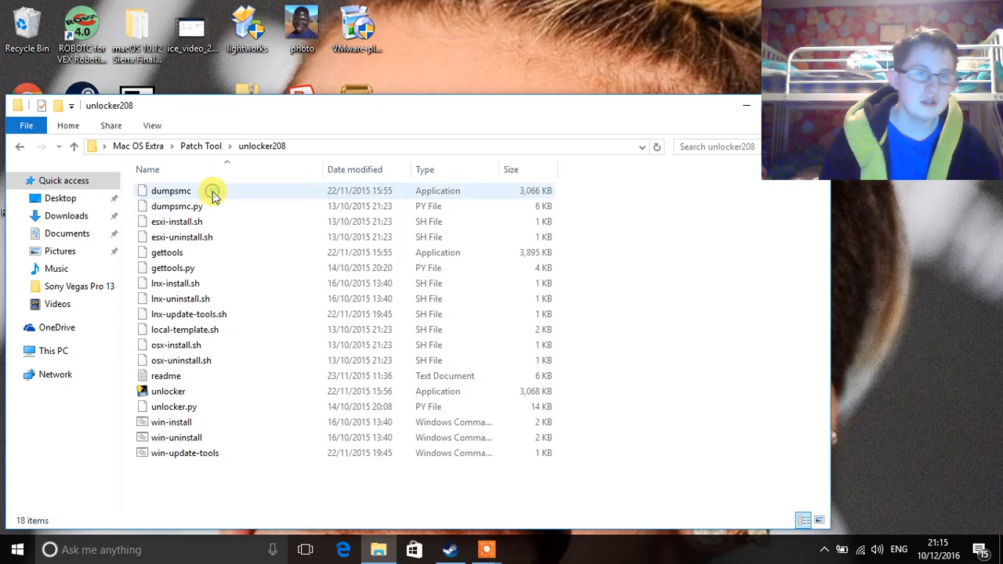
right_click(167, 427)
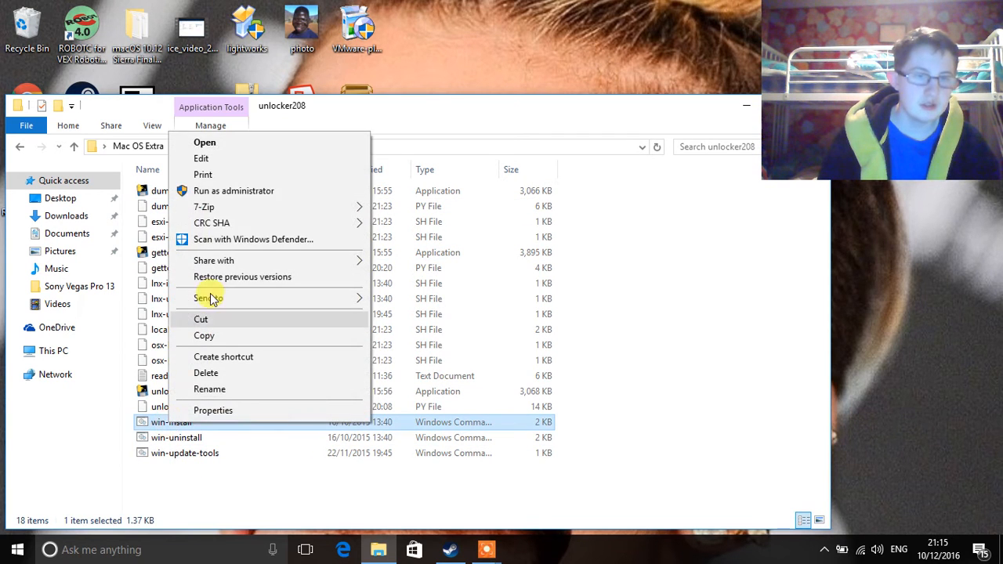
Step: Run win-install as administrator and approve the permission prompt
click(239, 202)
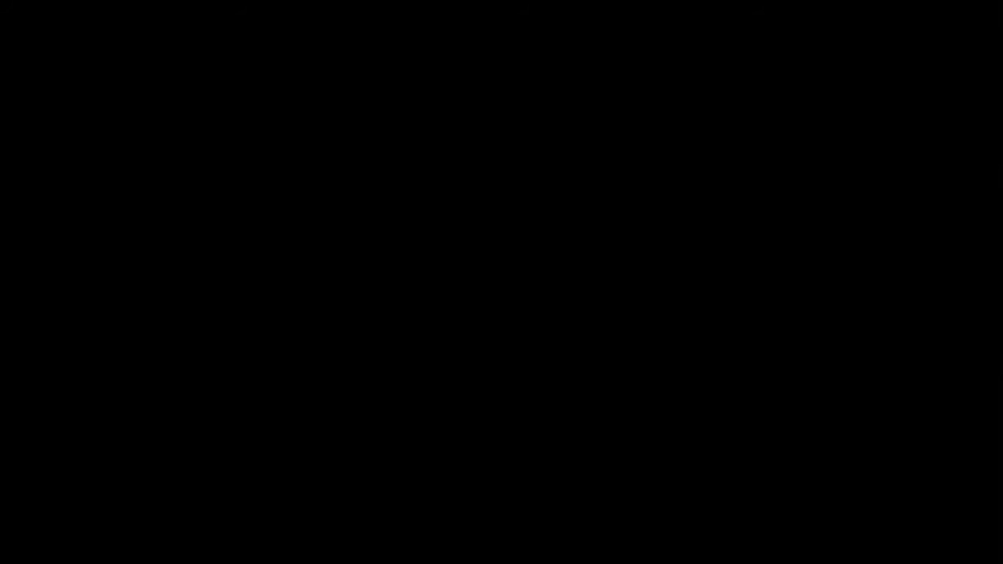
click(466, 375)
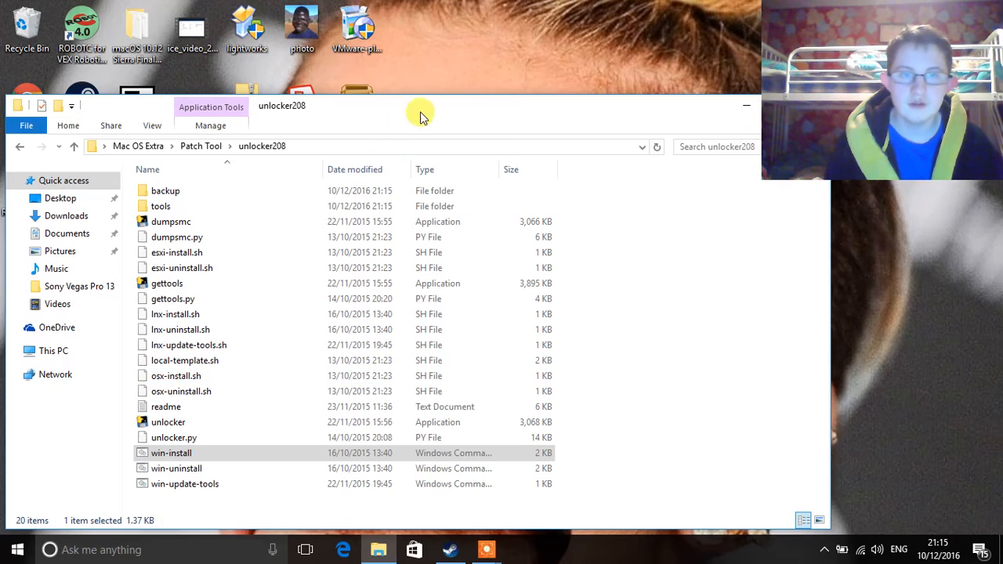
Step: Close unlocker208, open the macOS 10.12 Sierra Final folder, and relaunch VMware Workstation 12 Player
drag(437, 107, 68, 246)
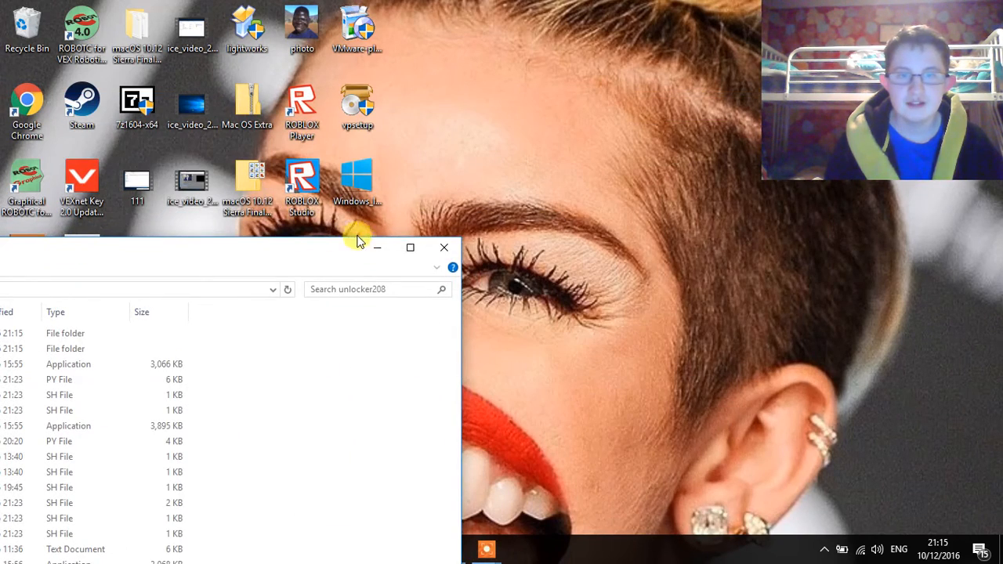
click(447, 243)
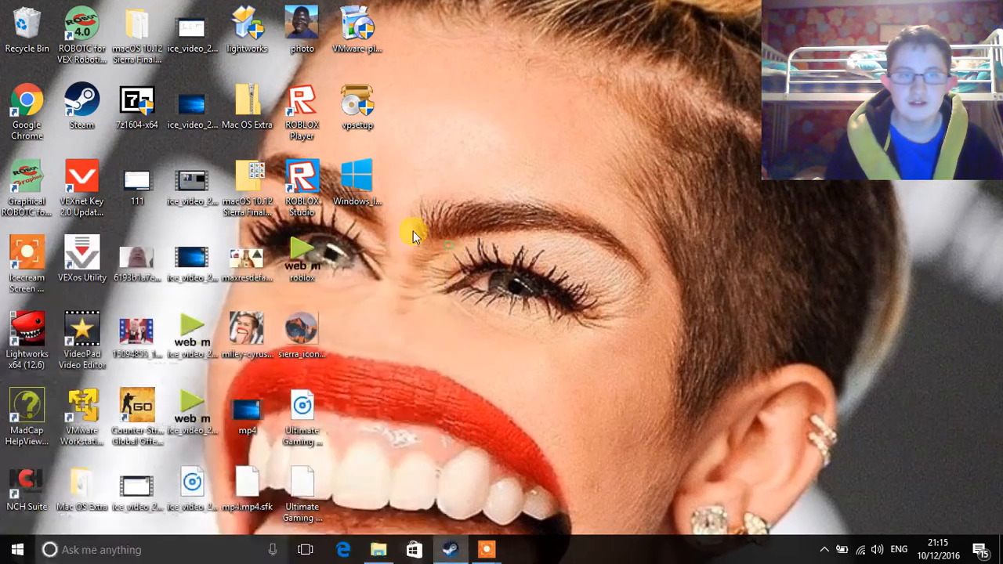
double_click(132, 37)
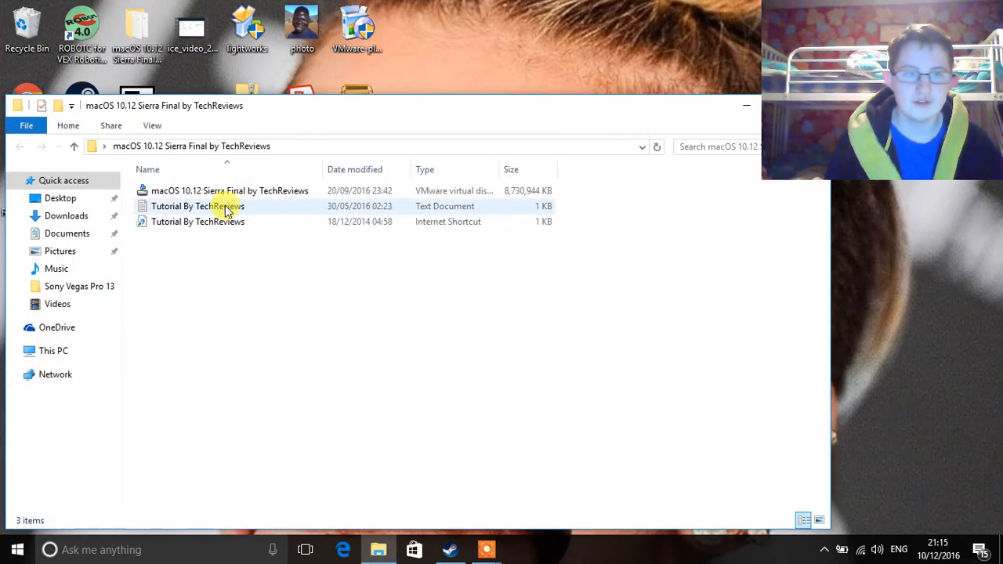
drag(253, 110, 624, 70)
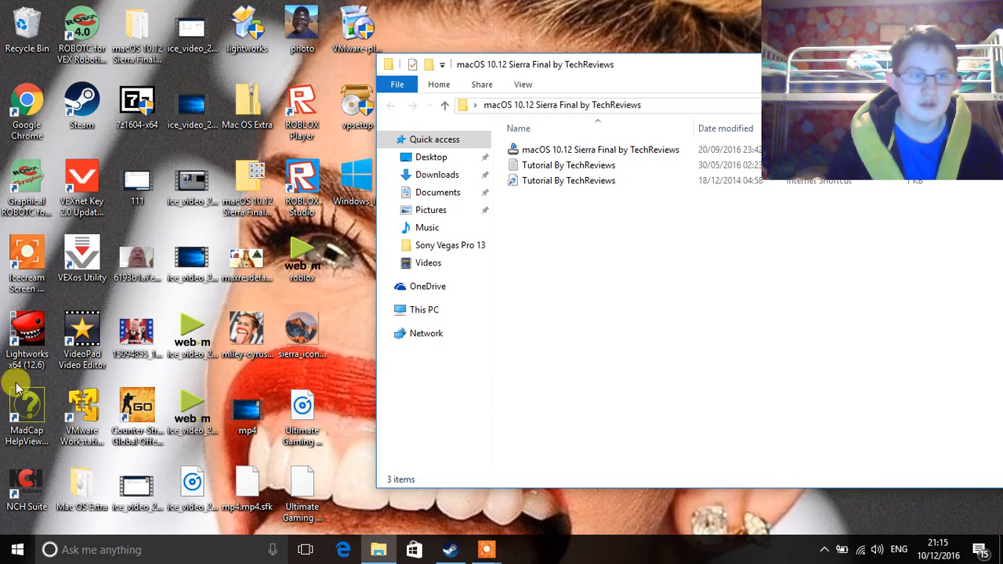
click(62, 431)
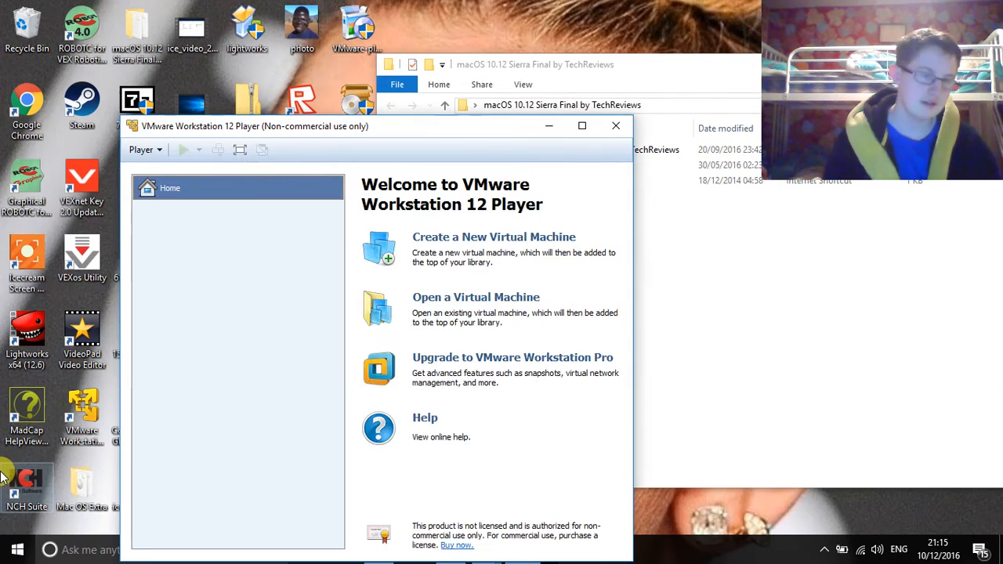
Step: Start a new VM set to install the OS later, with Apple Mac OS X macOS 10.12 as the guest
click(435, 239)
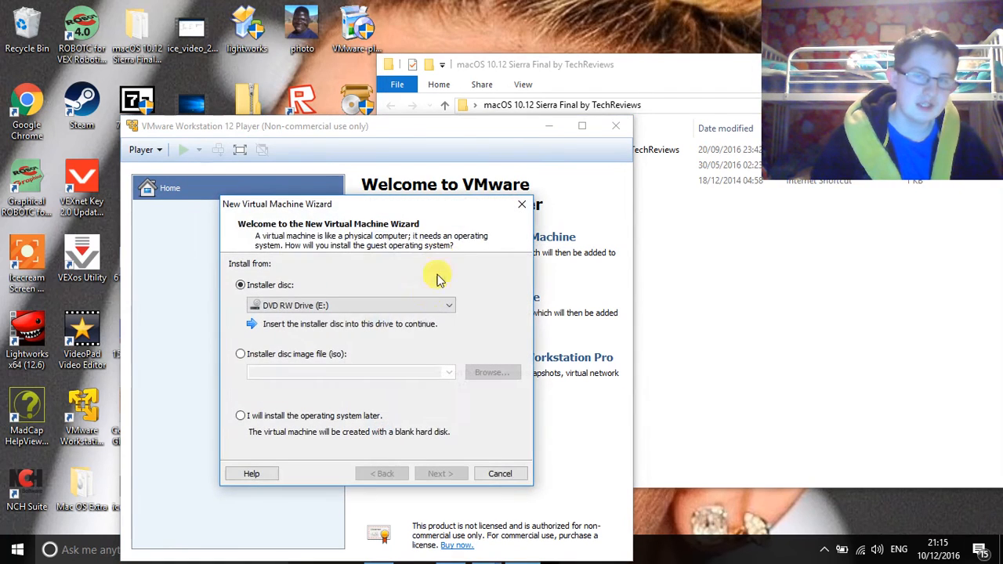
click(321, 416)
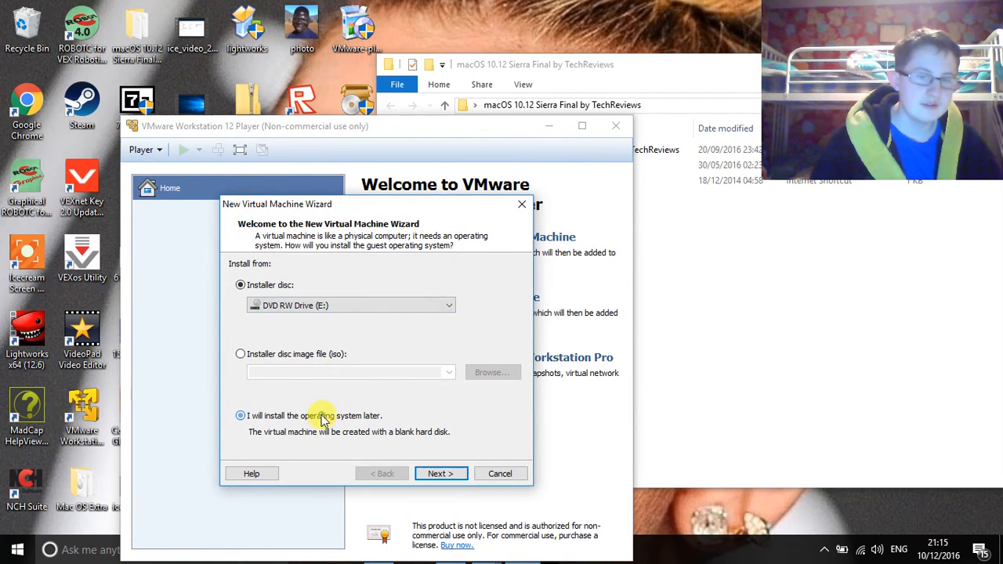
click(440, 474)
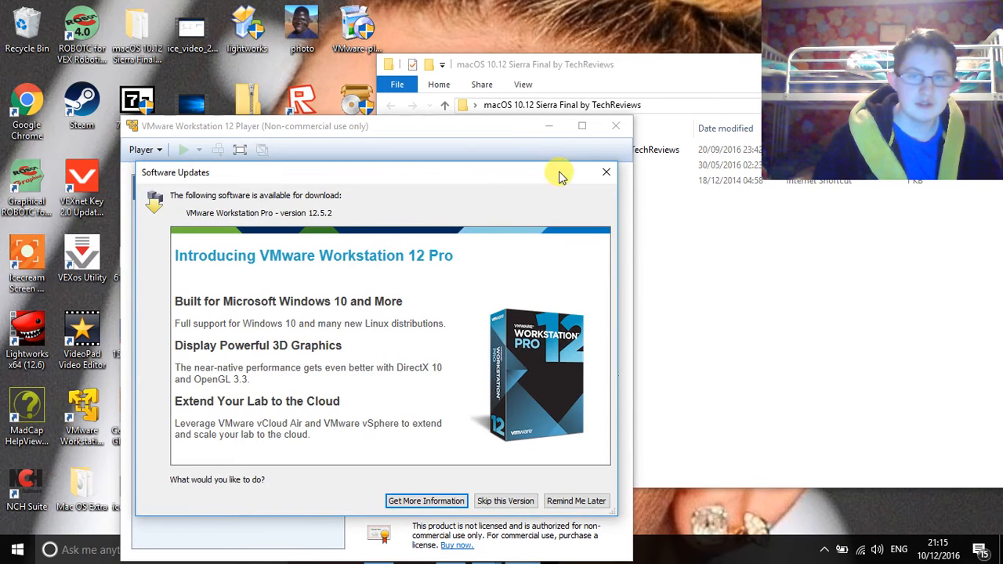
click(603, 174)
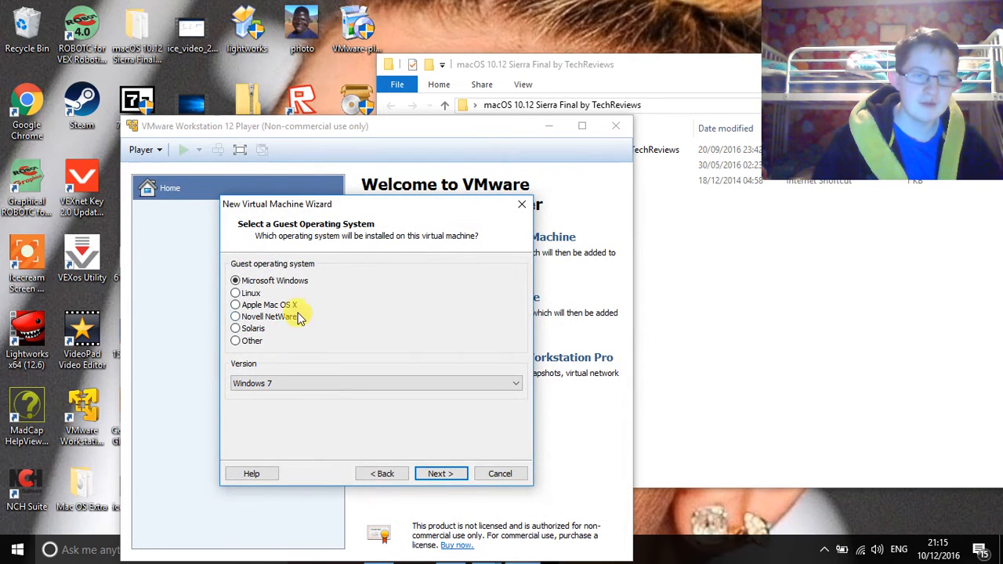
click(294, 310)
click(290, 384)
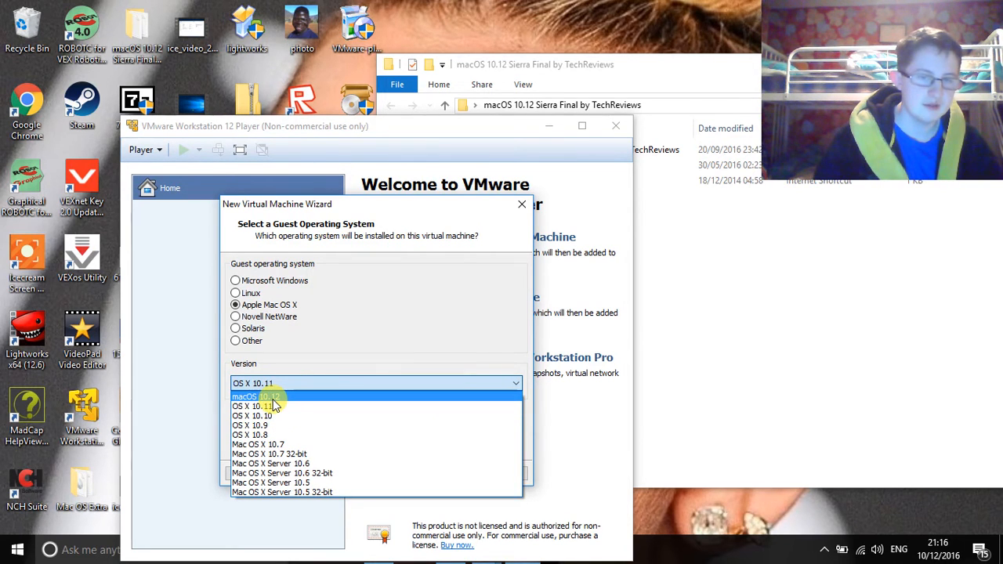
click(273, 397)
Step: Keep the default name and the 40 GB disk split into multiple files
click(447, 475)
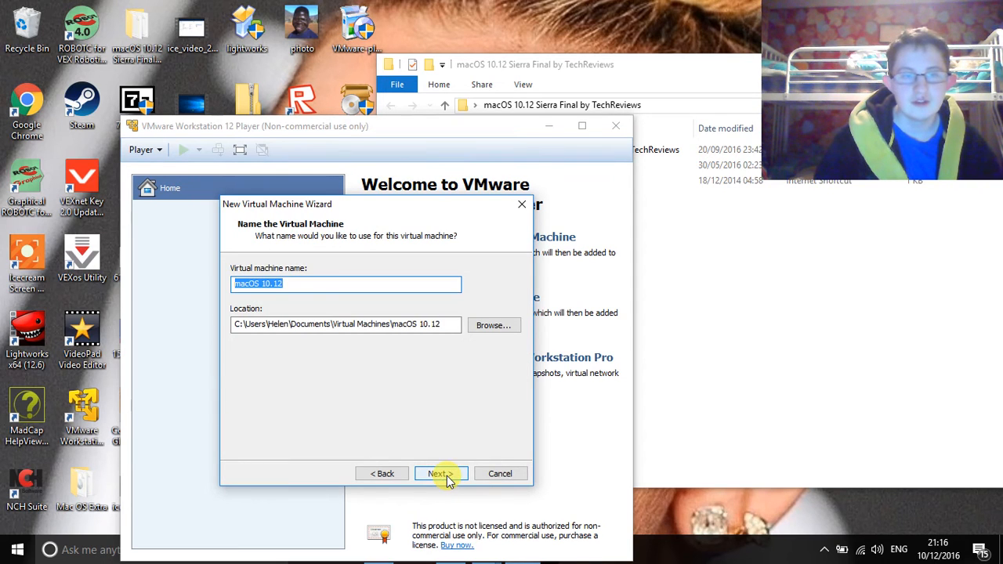
click(447, 477)
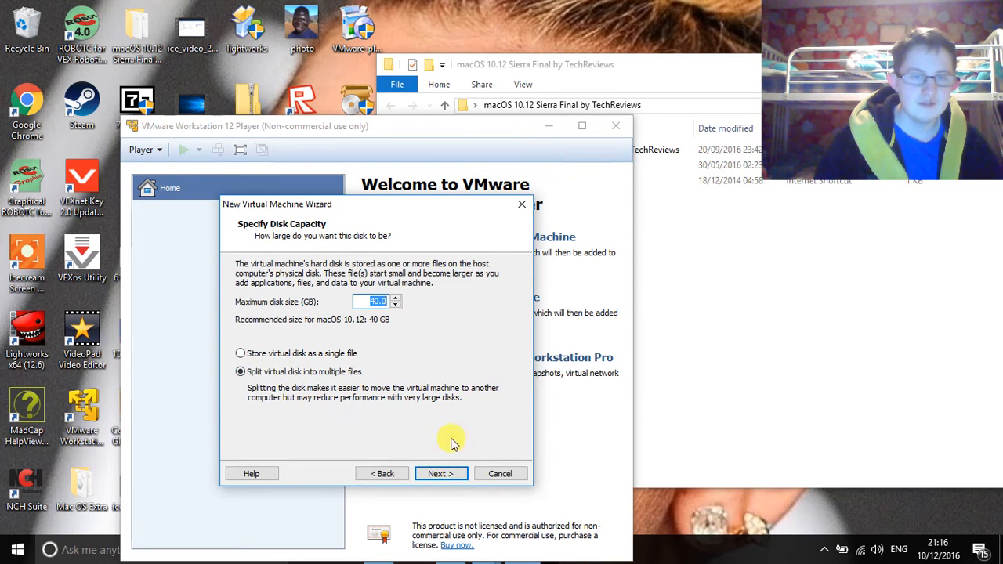
click(428, 477)
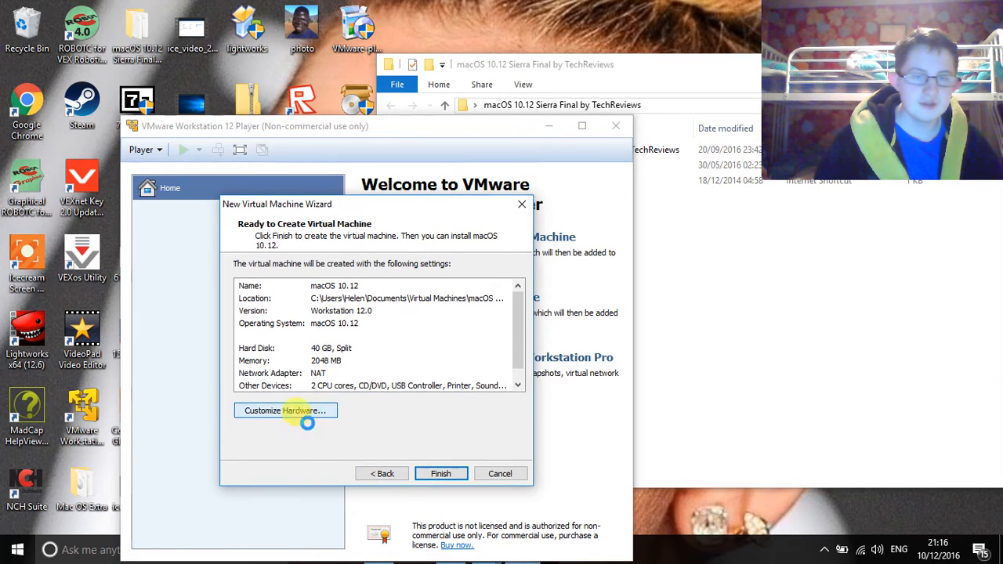
click(304, 417)
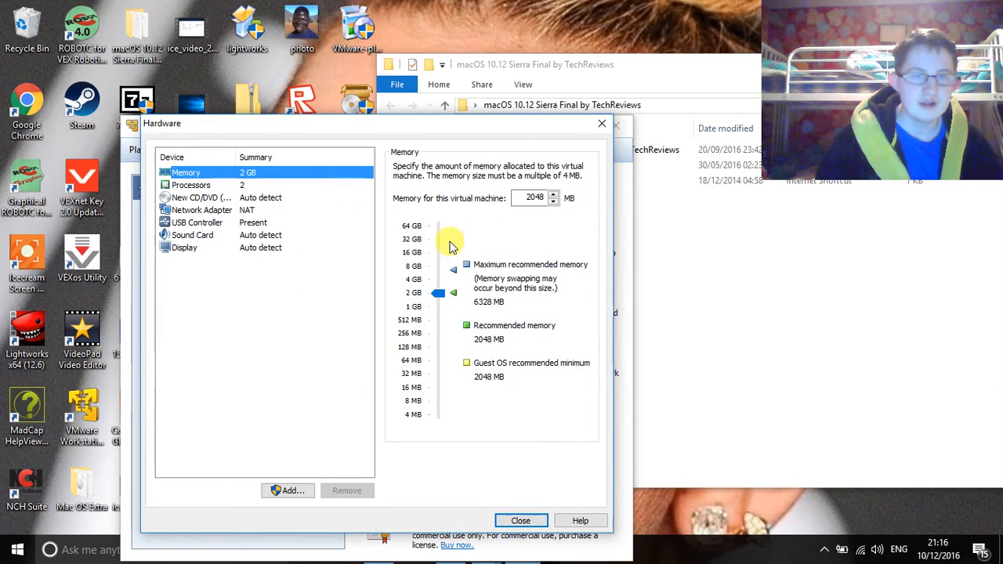
Step: Raise the VM's memory to 4096 MB, review the processor and CD/DVD settings, then create the VM
click(413, 282)
click(241, 188)
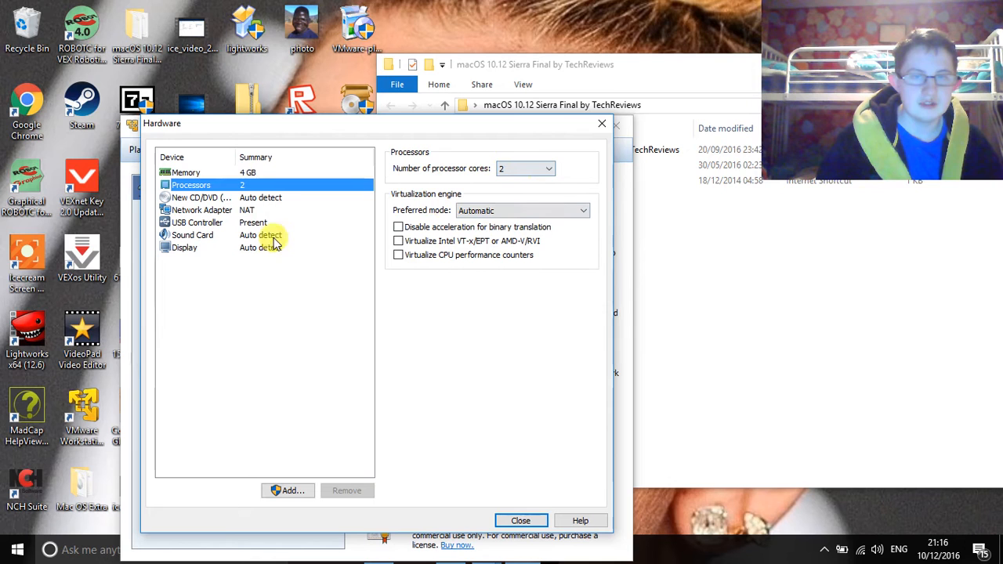
click(210, 198)
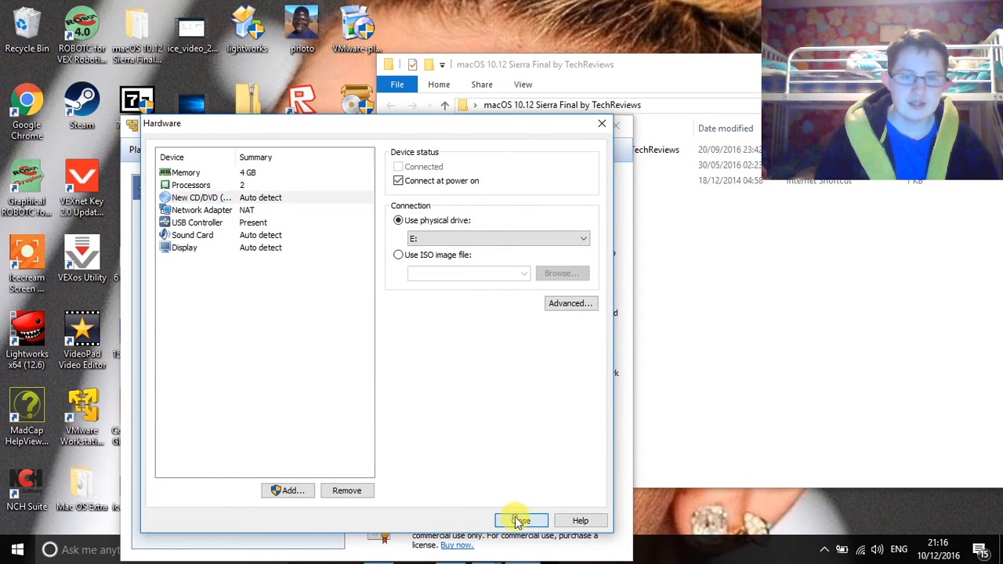
click(517, 520)
click(450, 473)
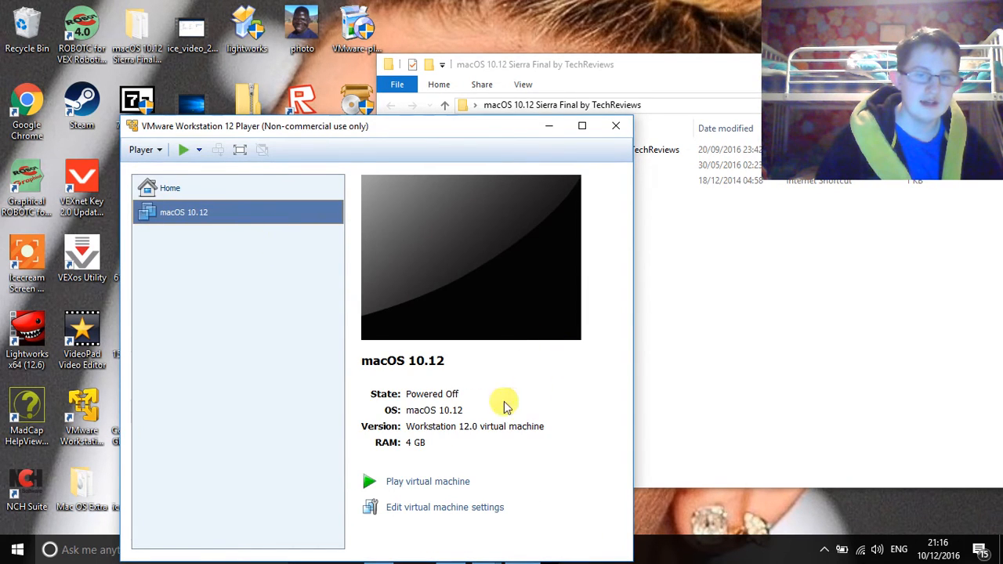
Step: Remove the VM's original 40 GB SATA hard disk in its settings
click(432, 508)
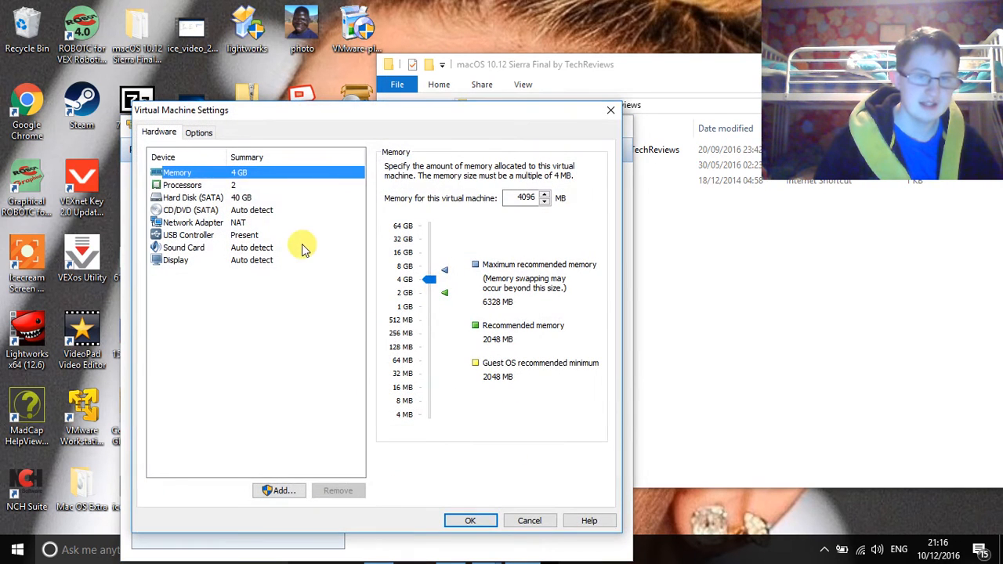
click(235, 197)
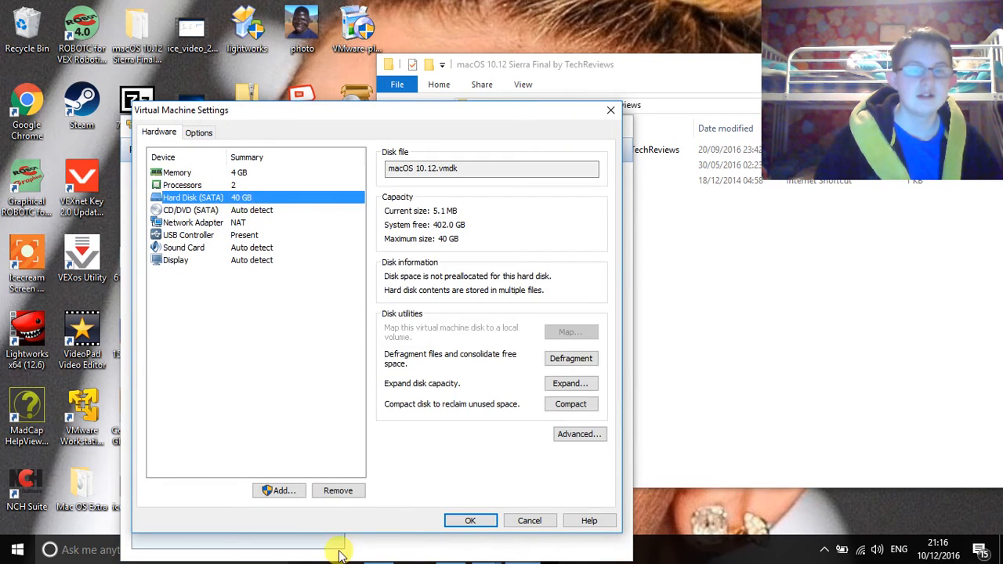
click(338, 493)
Step: Begin adding a SATA hard disk that uses an existing virtual disk
click(273, 489)
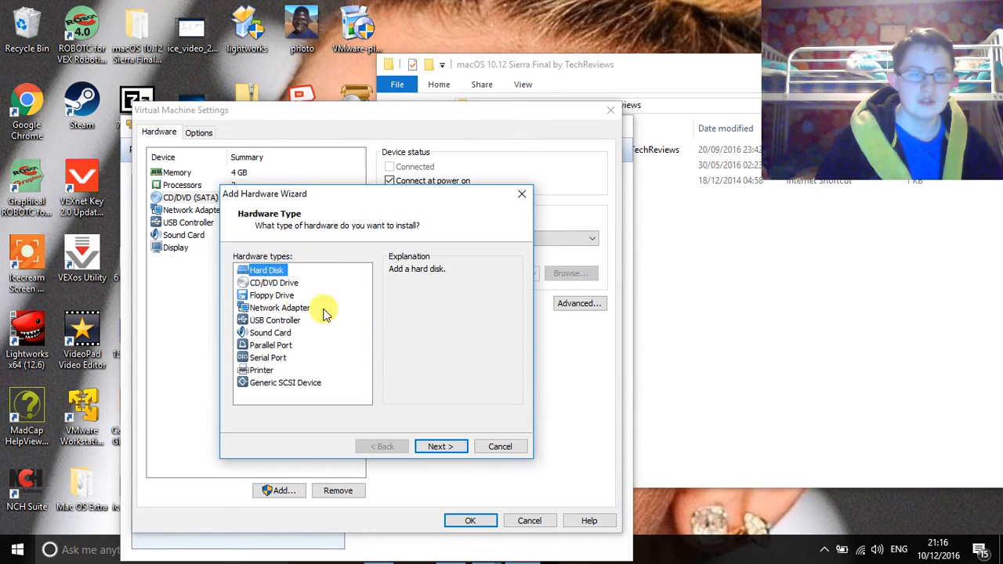
click(432, 447)
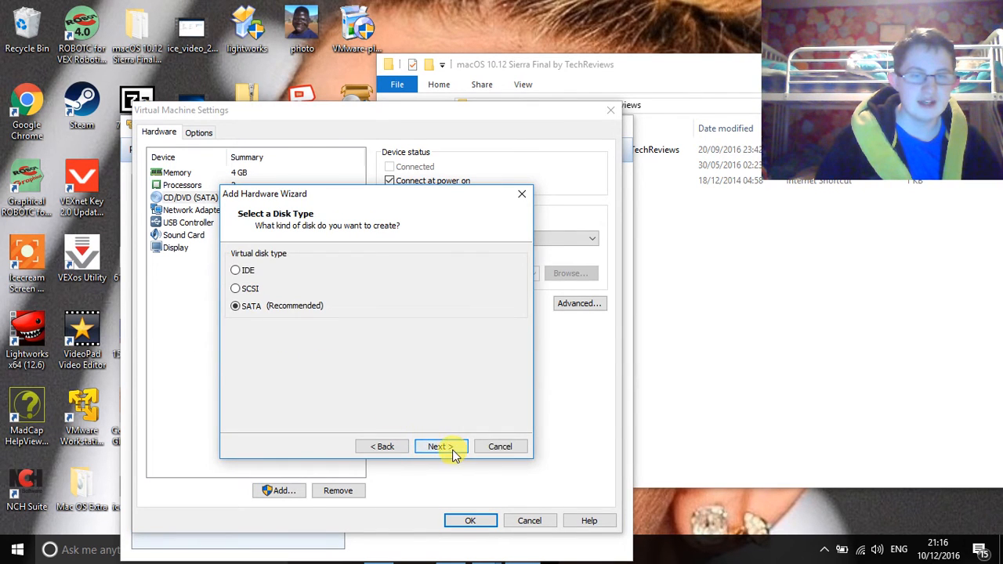
click(452, 451)
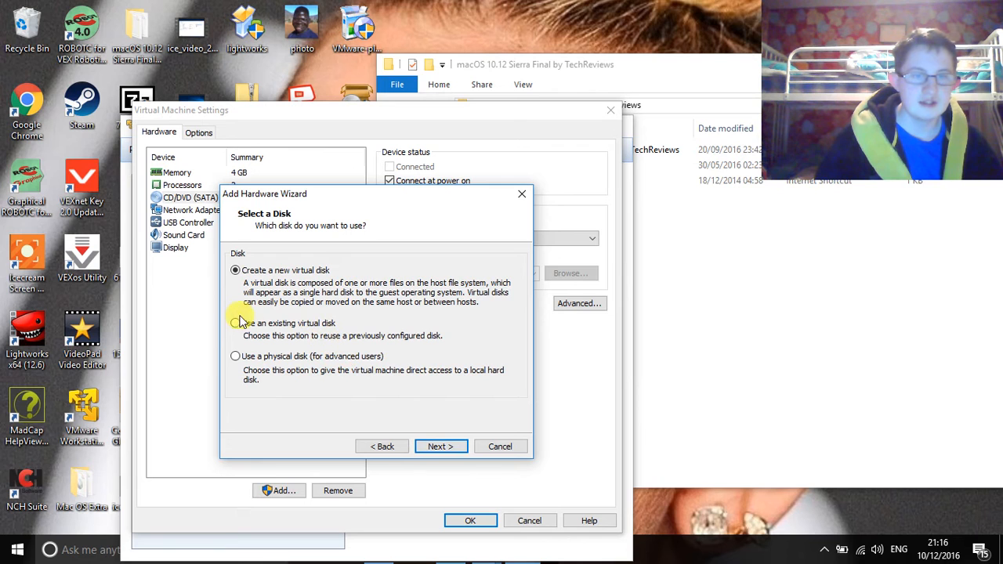
click(441, 446)
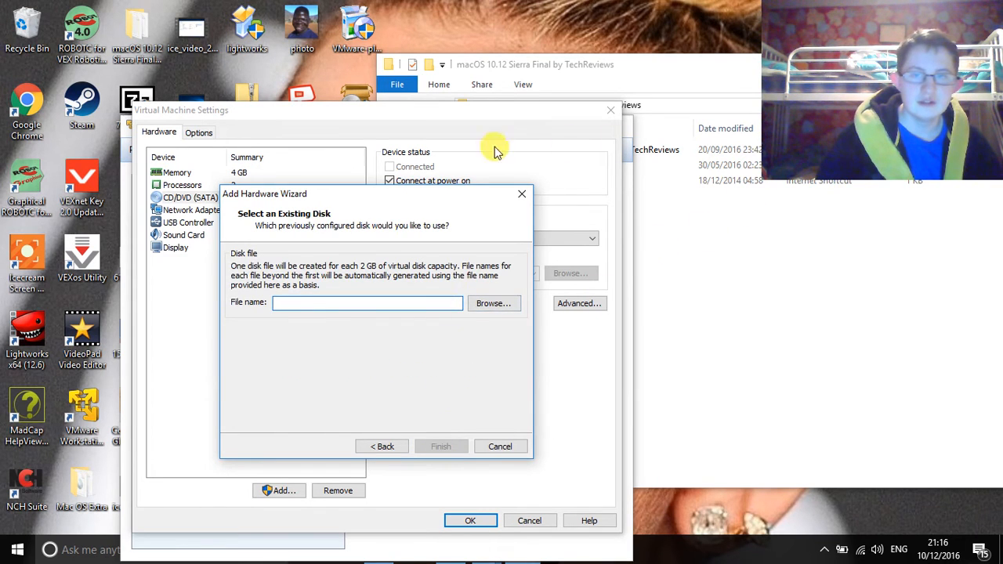
Step: Choose the Sierra .vmdk from Desktop > macOS 10.12 Sierra as the existing disk file
click(705, 82)
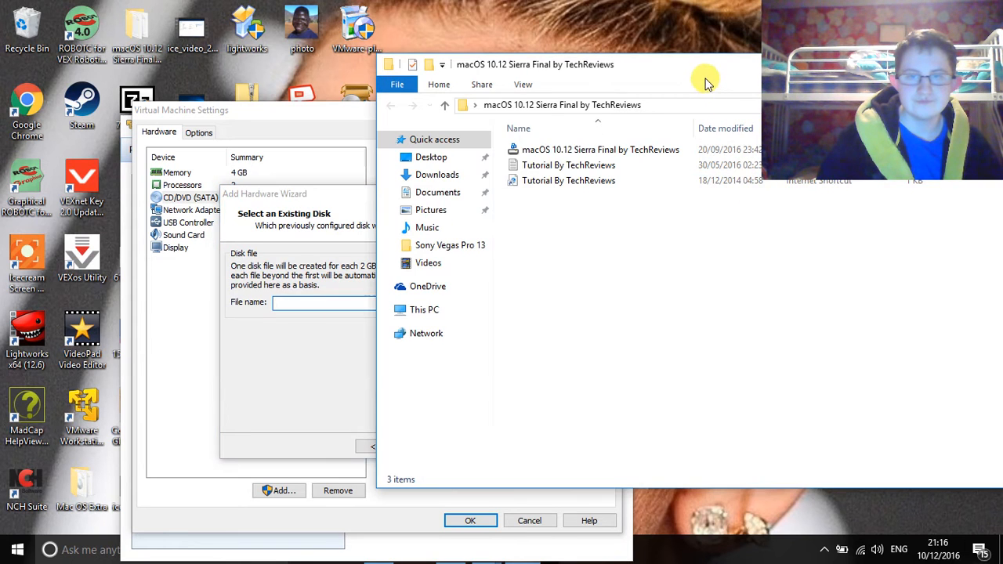
drag(547, 151, 288, 305)
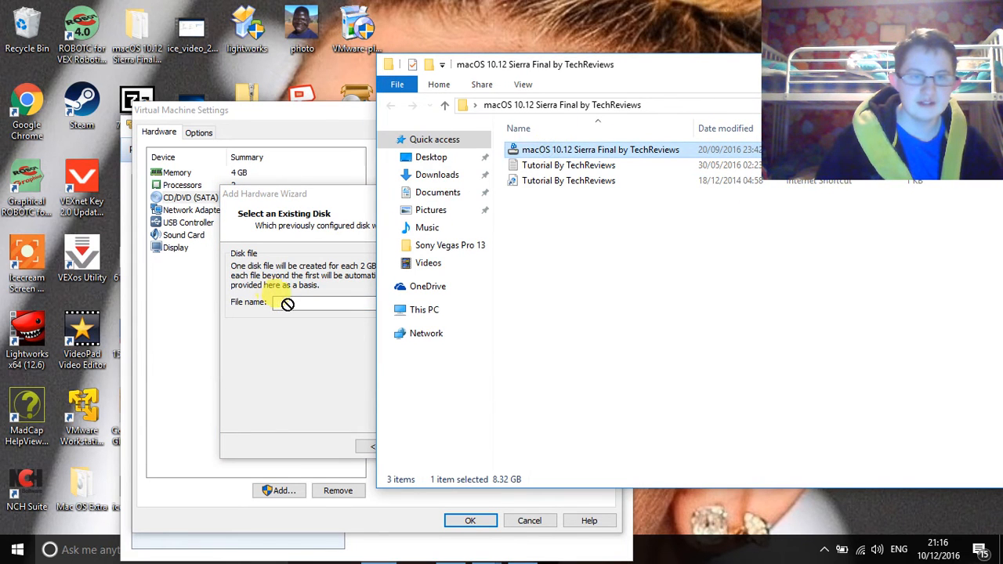
click(288, 304)
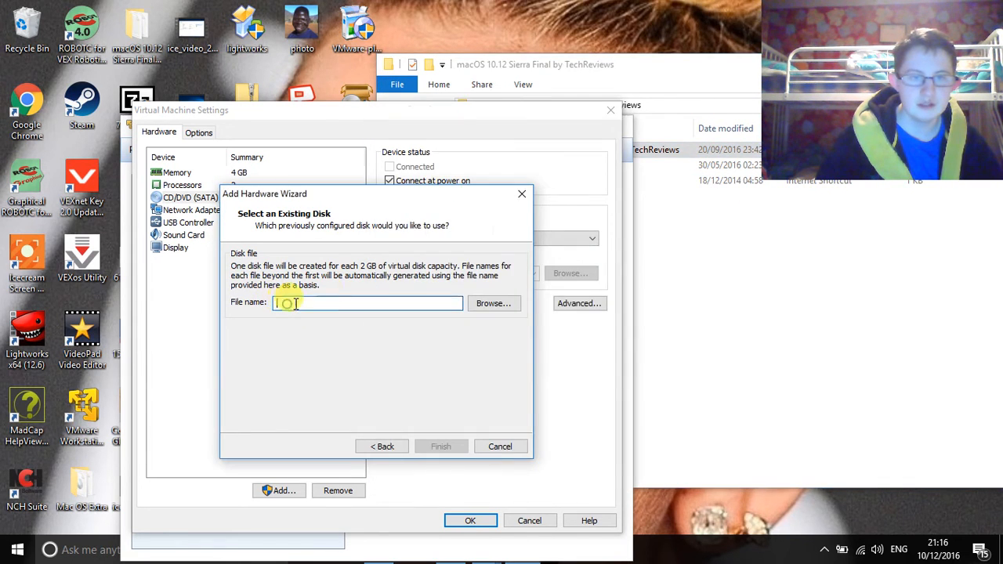
click(504, 308)
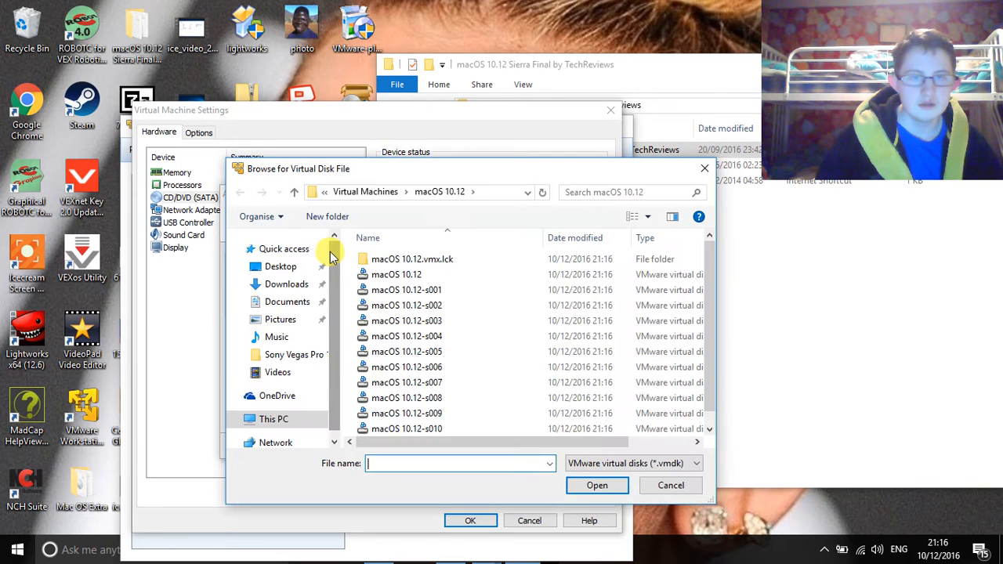
click(279, 267)
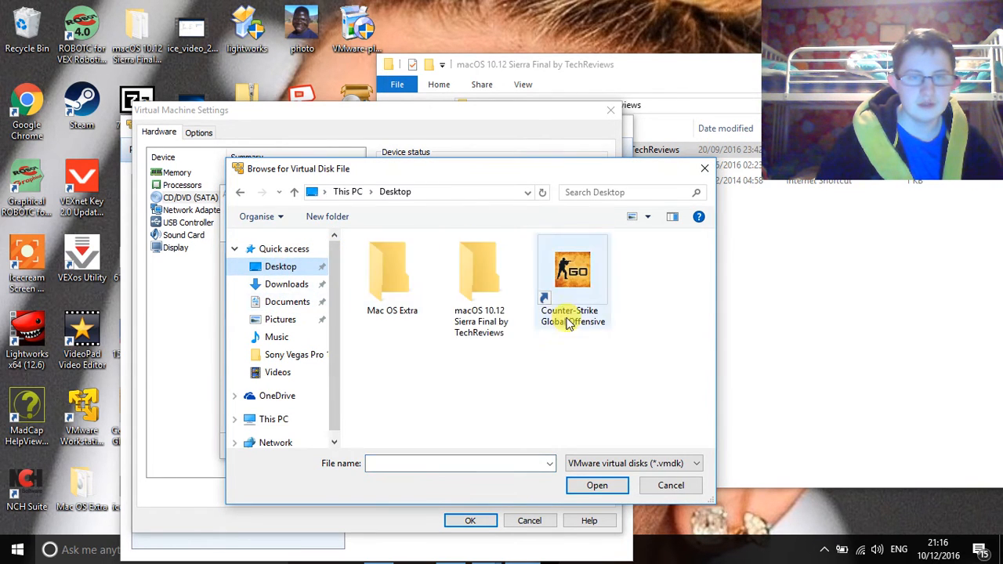
double_click(484, 310)
click(429, 261)
double_click(430, 261)
Step: Finish adding the disk, save the VM settings, and go to Documents in File Explorer
click(449, 445)
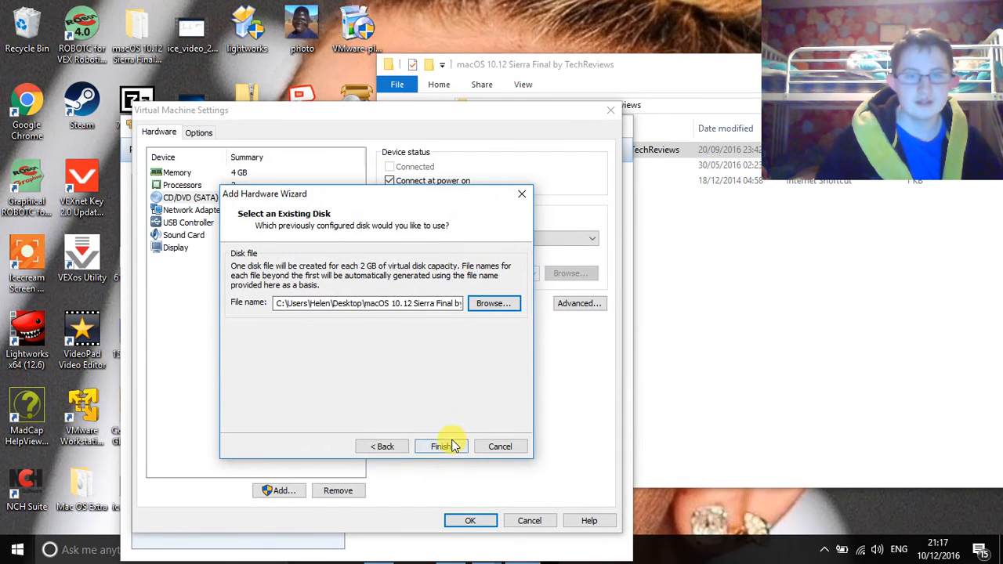
click(471, 521)
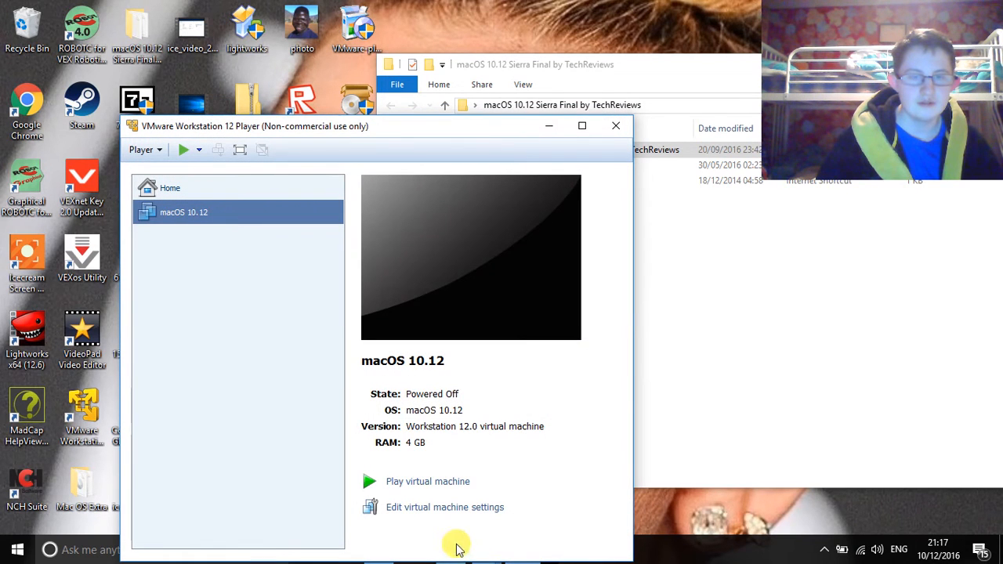
click(549, 126)
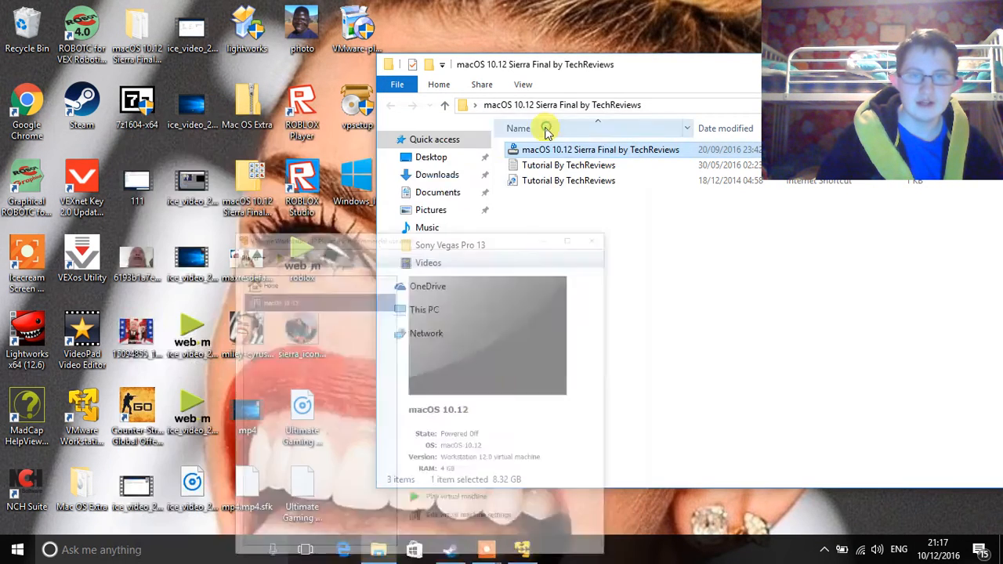
click(440, 194)
Step: Open Virtual Machines > macOS 10.12 and open macOS 10.12.vmx in Notepad
double_click(564, 149)
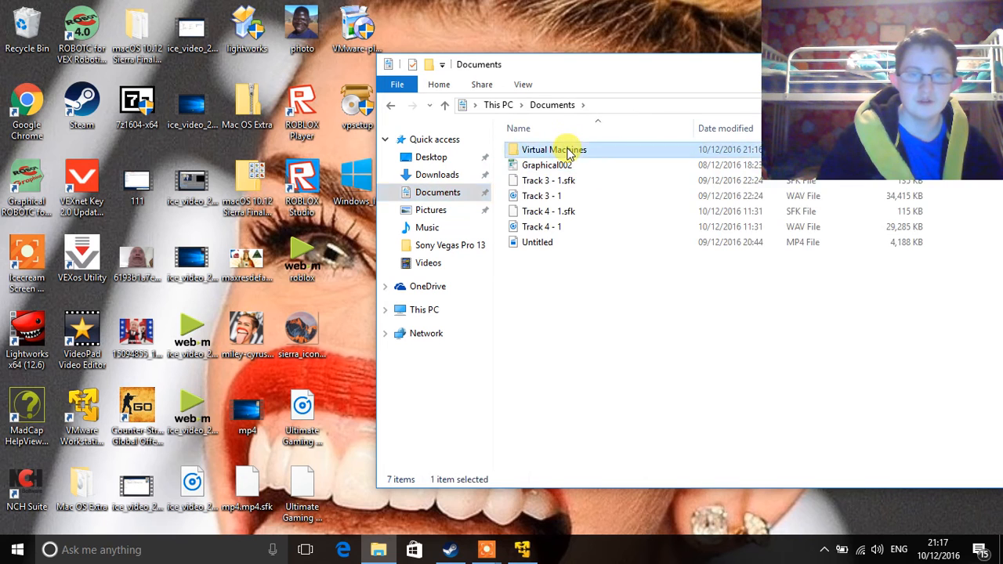
double_click(547, 151)
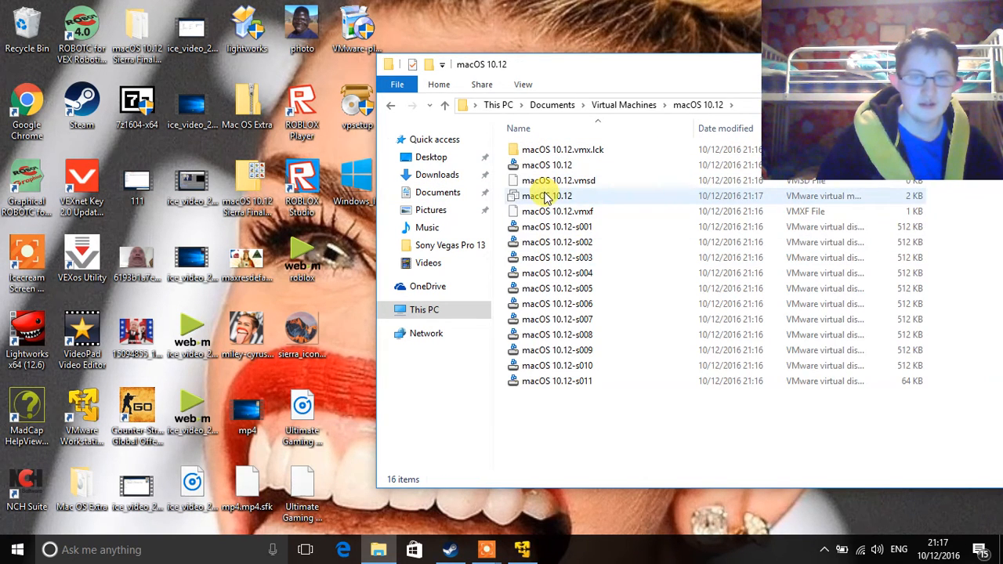
right_click(547, 197)
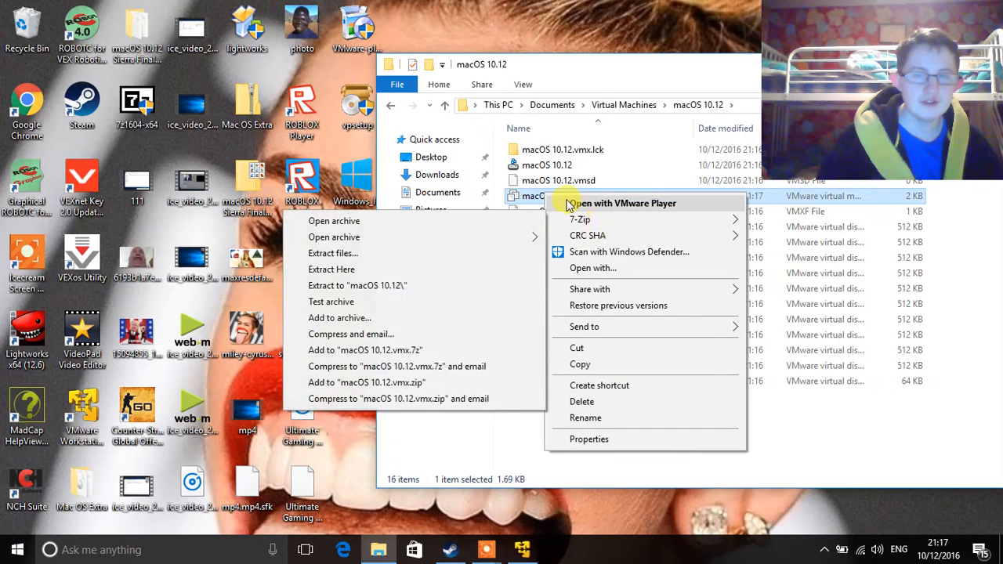
click(615, 269)
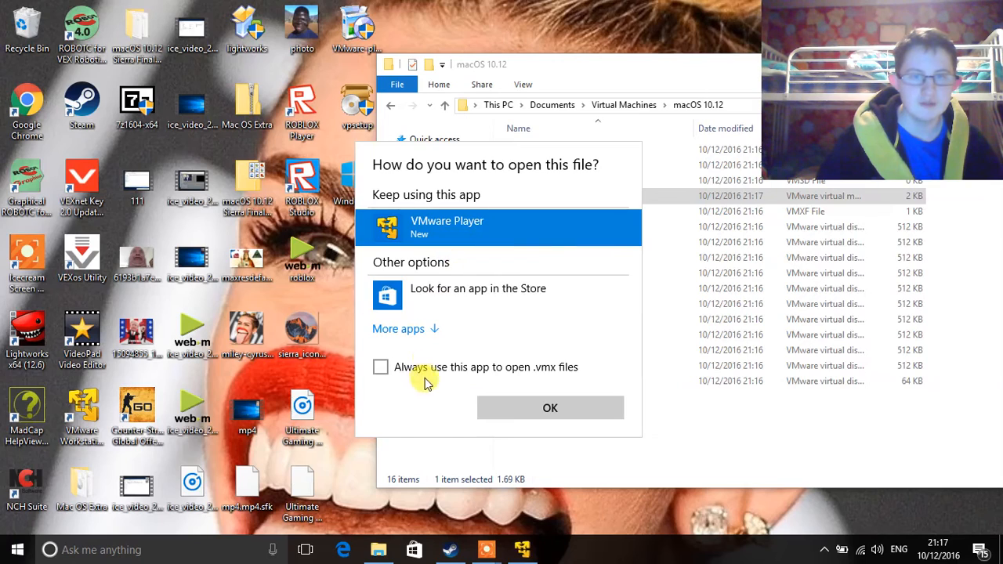
click(408, 330)
click(439, 368)
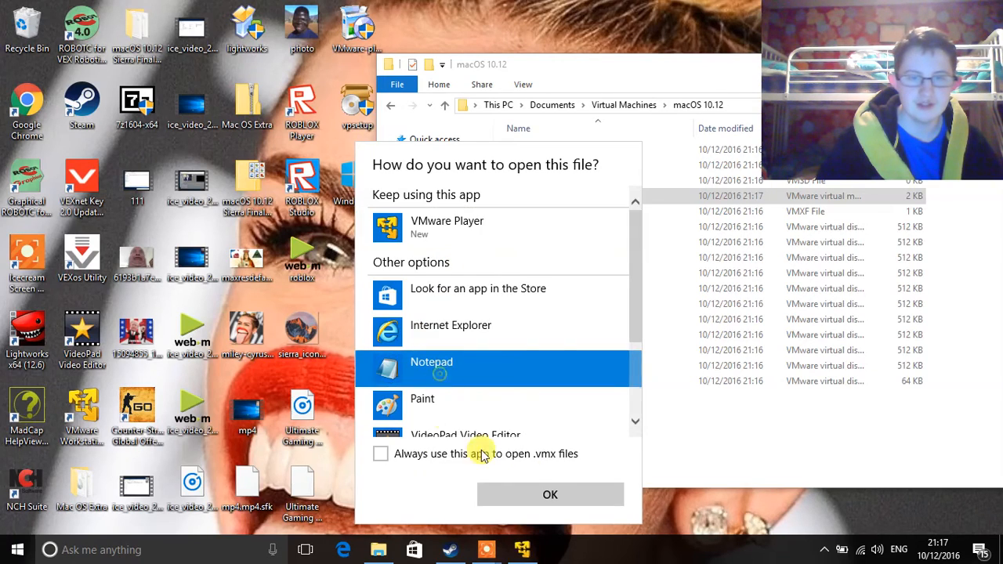
click(555, 494)
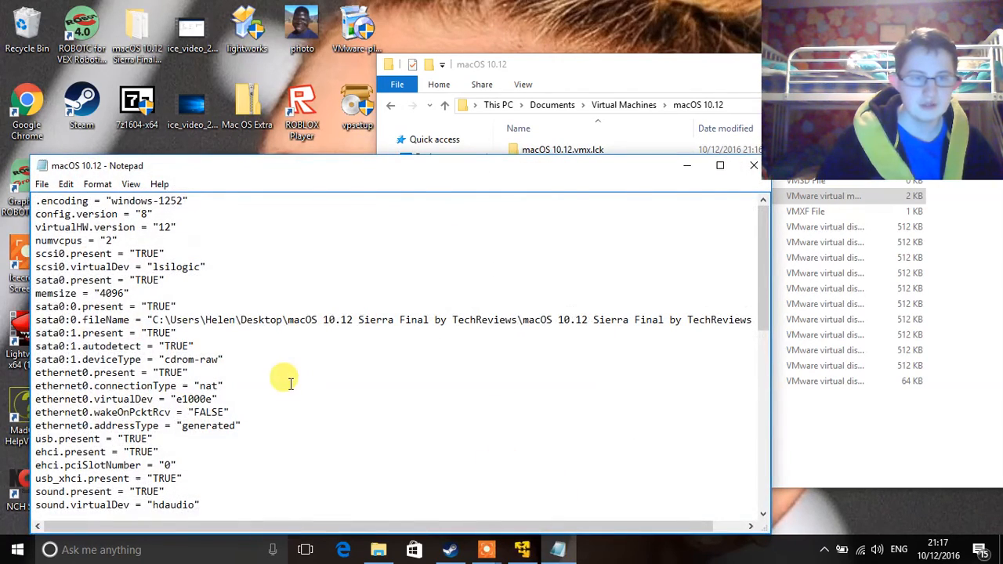
Step: Append smc.version = "0" to the end of macOS 10.12.vmx, then save and close Notepad
scroll(290, 383, down, 15)
click(168, 505)
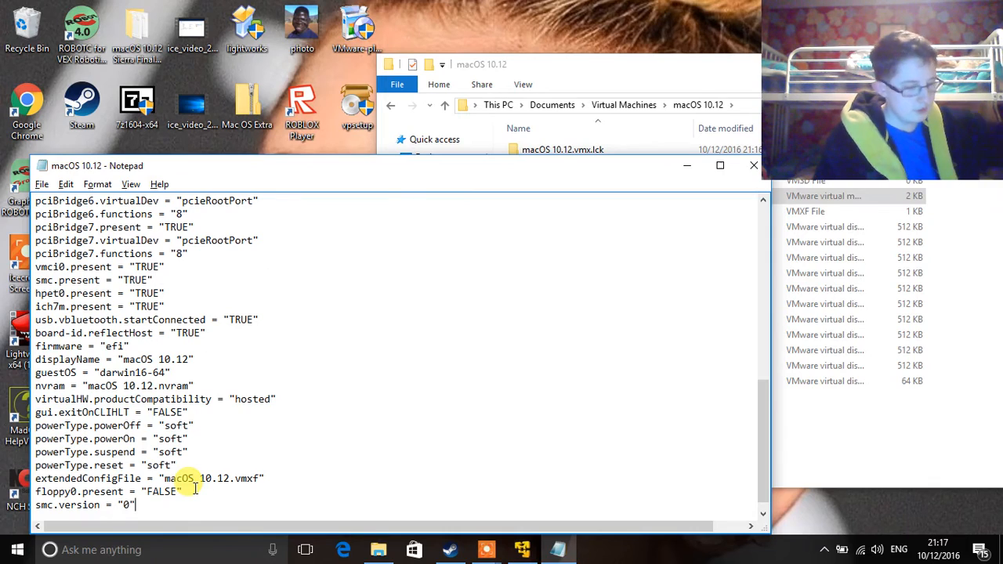
key(alt+F4)
click(519, 551)
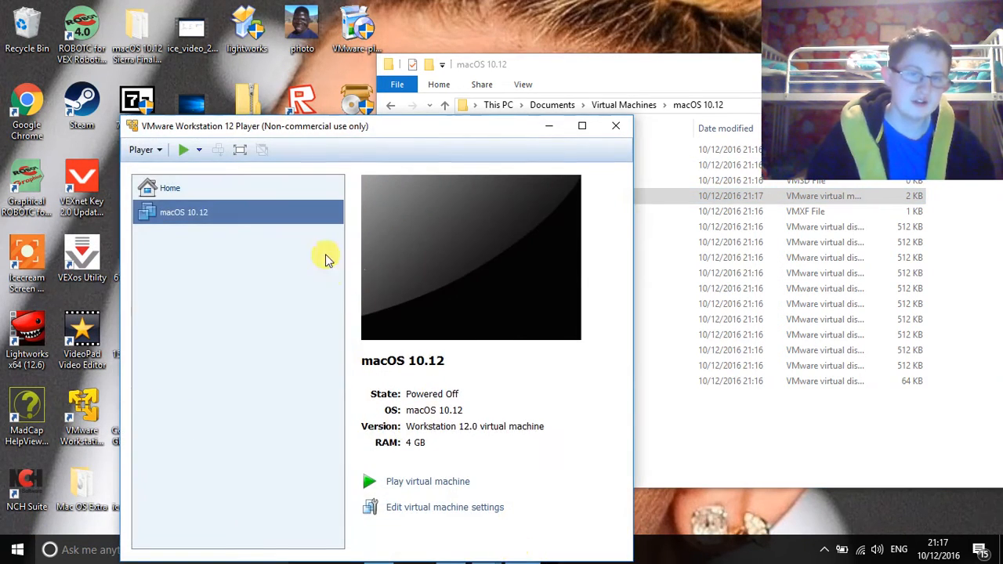
Step: Power on the macOS 10.12 VM and dismiss the keyboard-hook and Removable Devices notices
click(428, 482)
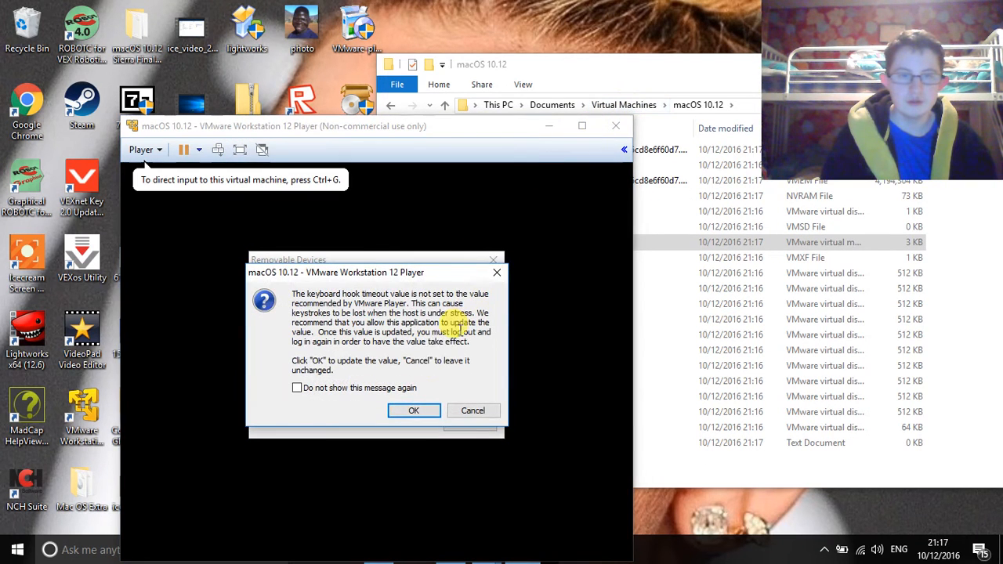
click(423, 410)
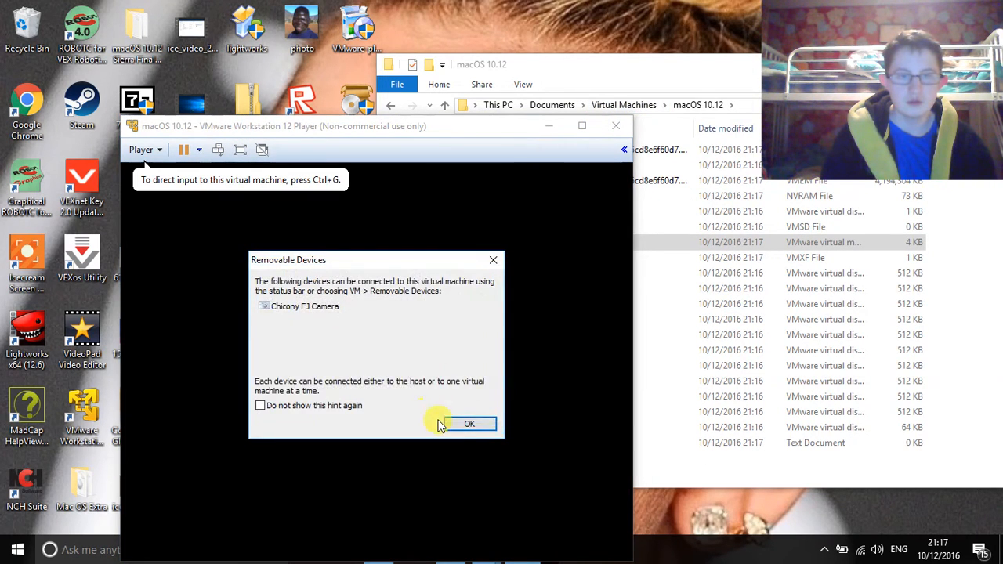
click(454, 426)
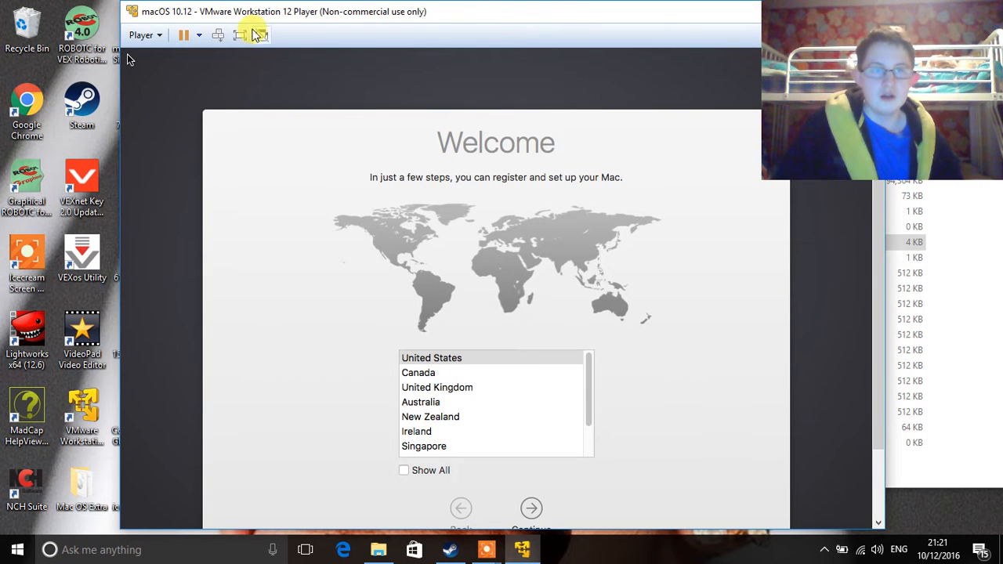
Step: Switch the VM to full screen and select Ireland as the country
click(241, 36)
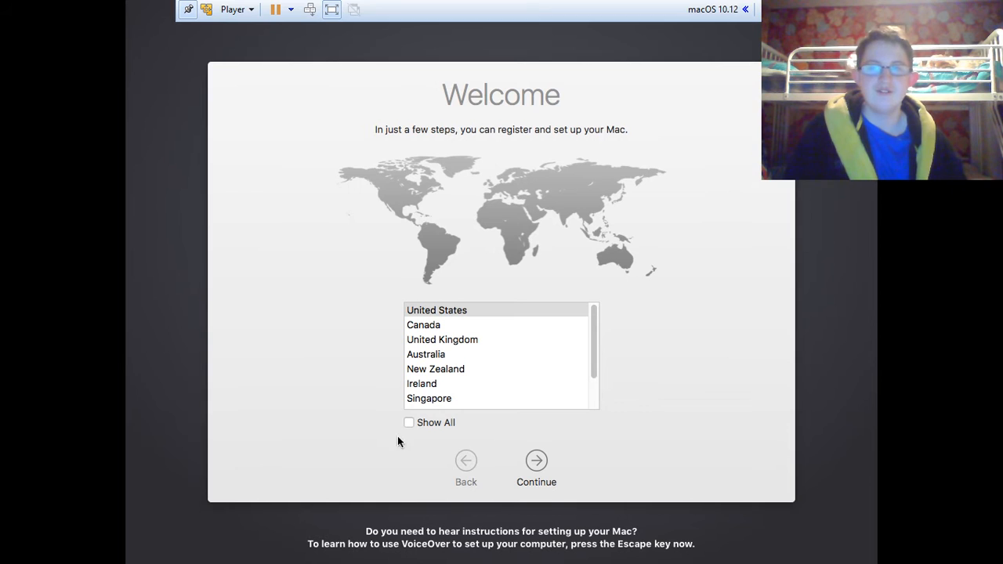
click(447, 357)
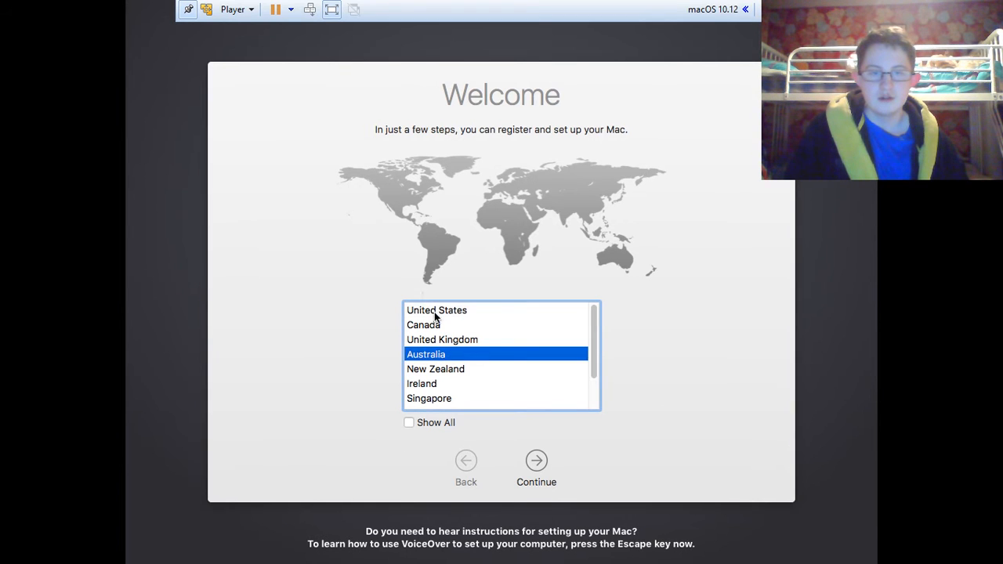
click(436, 312)
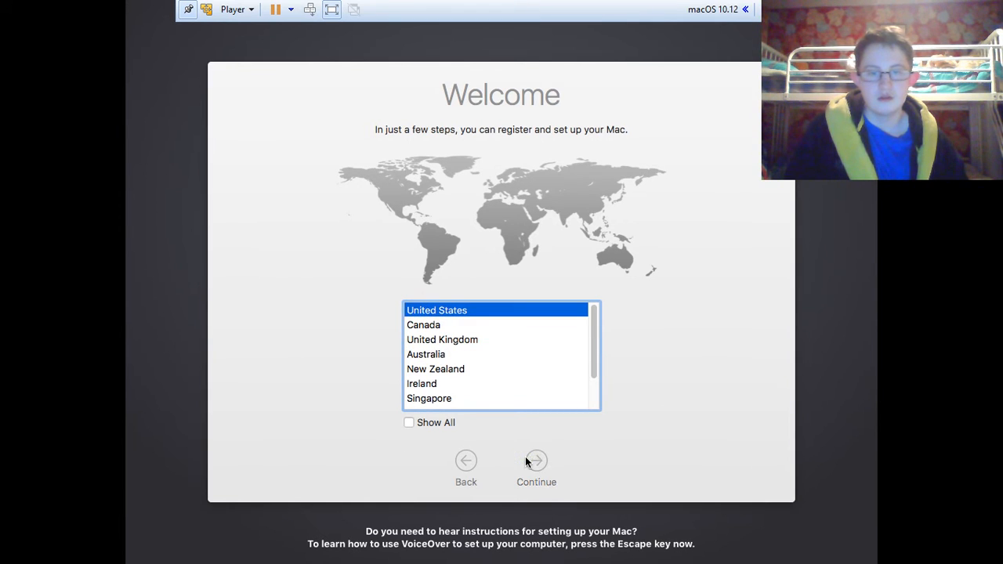
click(525, 461)
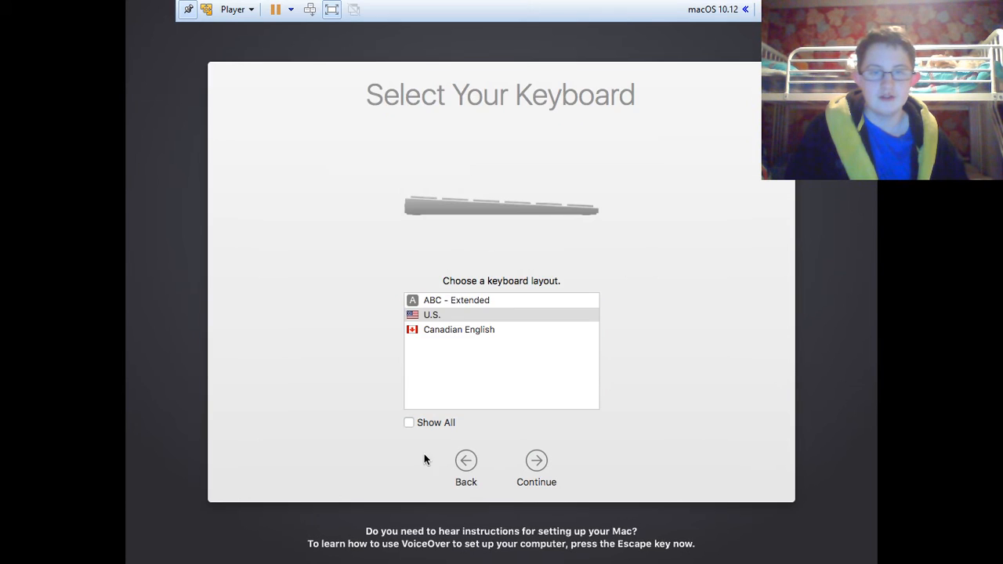
click(464, 459)
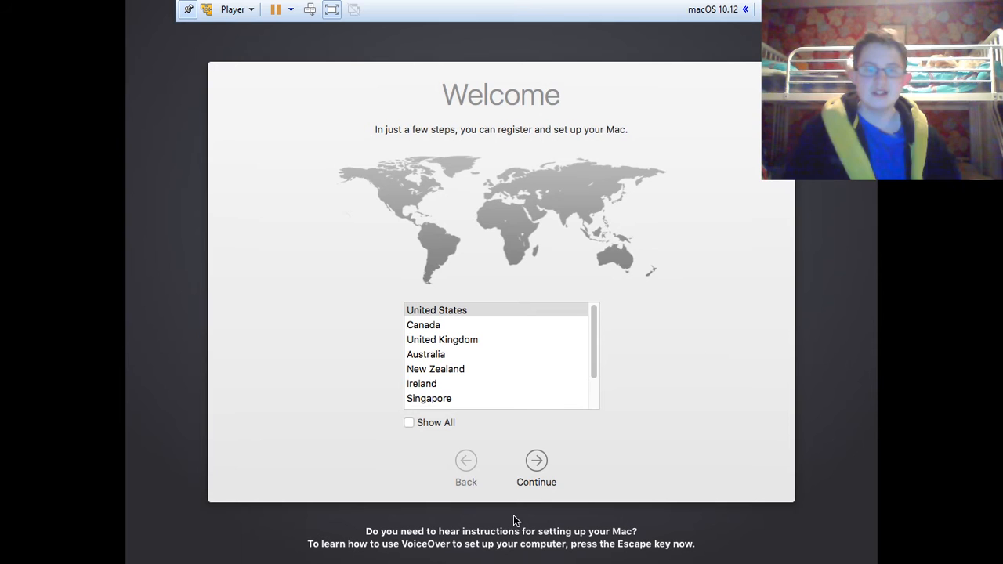
click(431, 386)
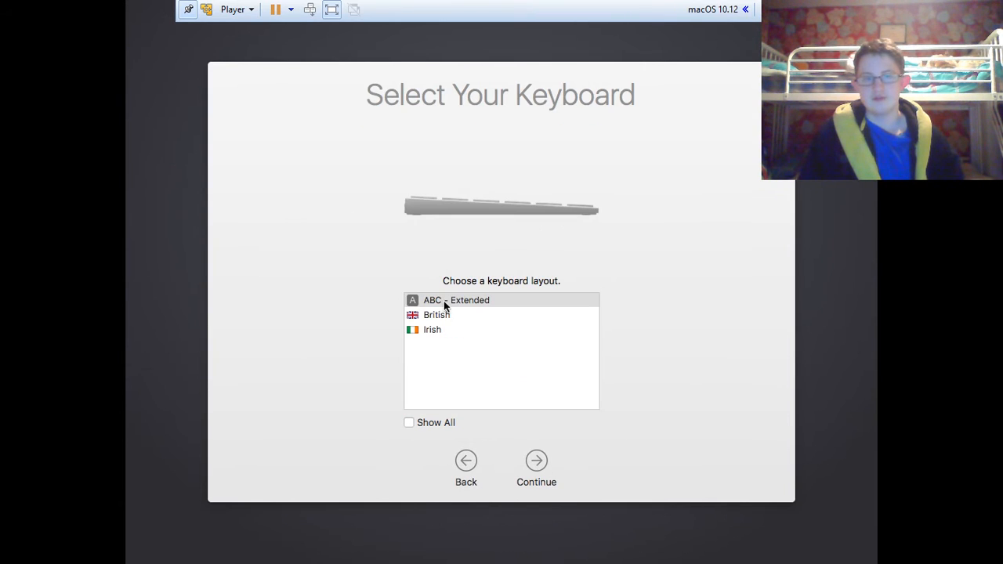
Step: Choose the Irish keyboard, skip data transfer, and enable Location Services
click(424, 330)
click(538, 464)
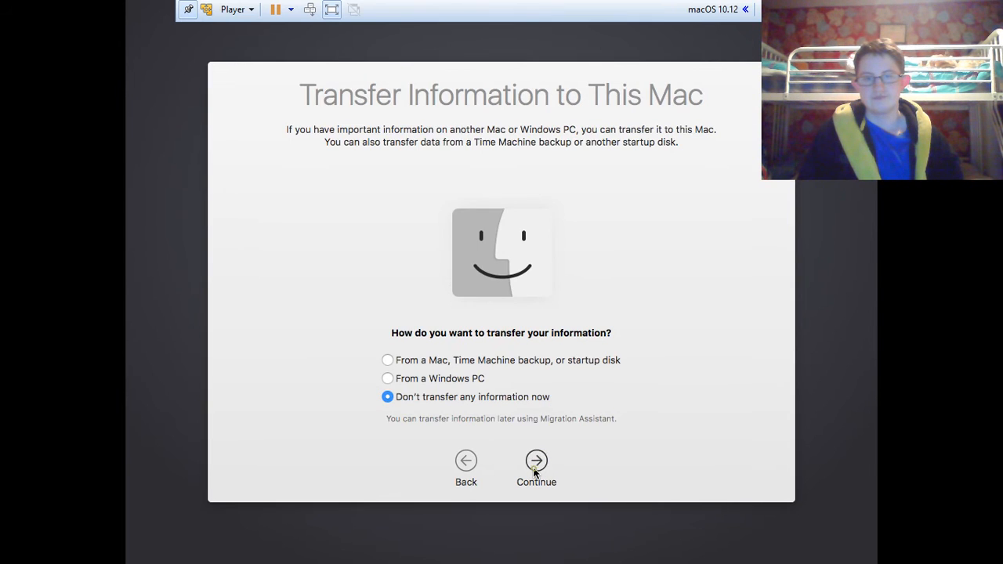
click(533, 468)
click(531, 426)
click(535, 474)
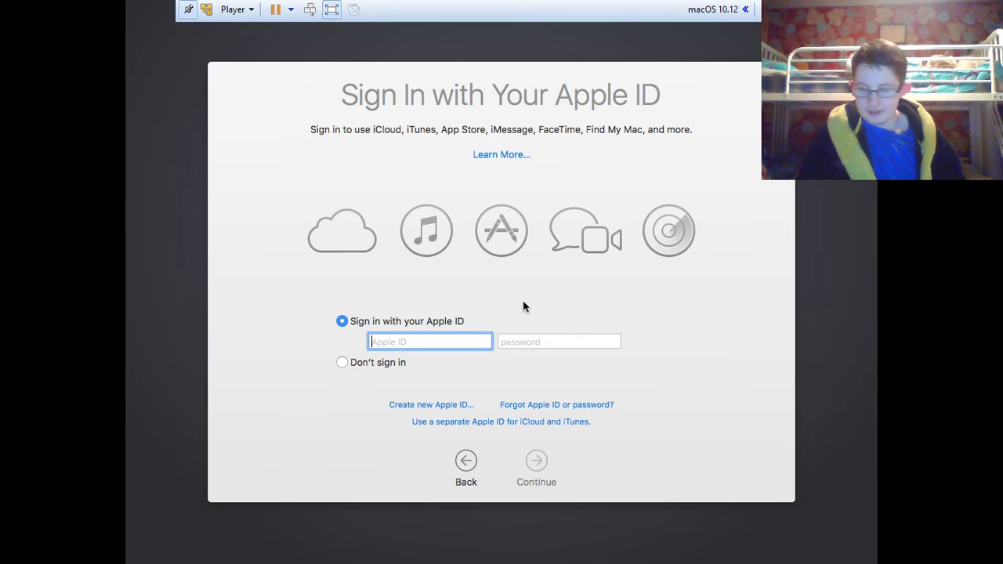
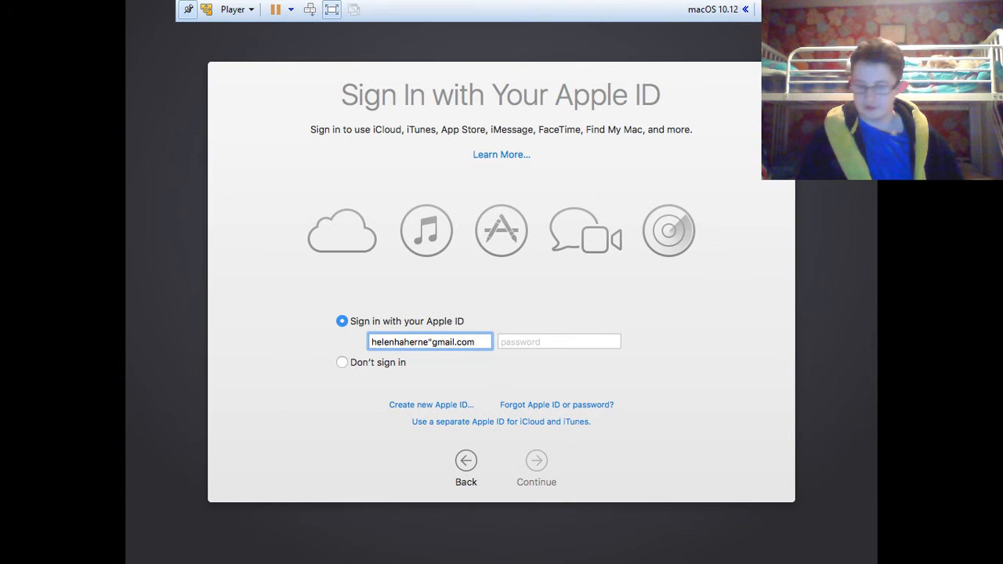
Step: Sign in with the Apple ID e-mail, correcting its typos, and the account password
key(Left)
key(Left)
key(Left)
key(Left)
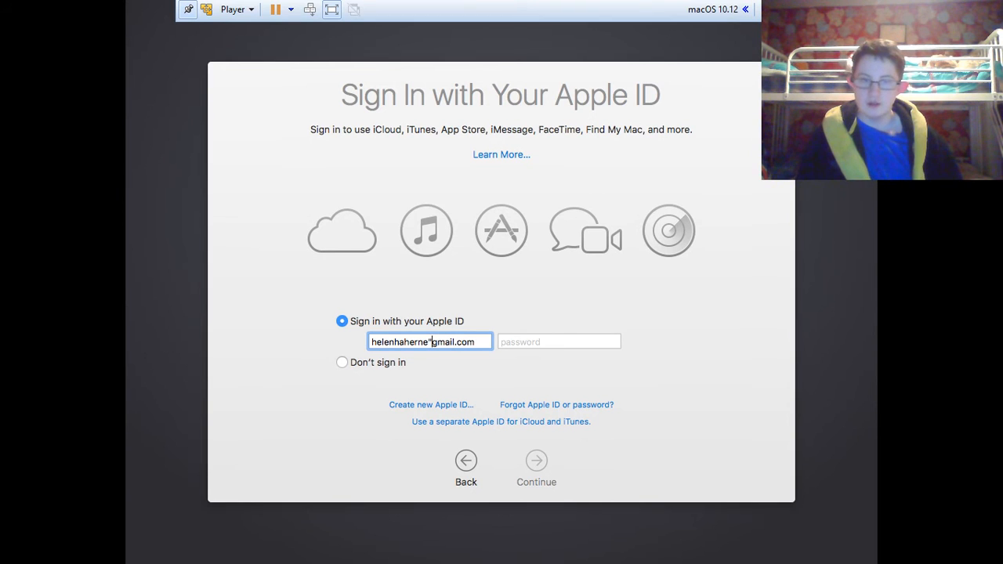
key(BackSpace)
text(@)
key(Tab)
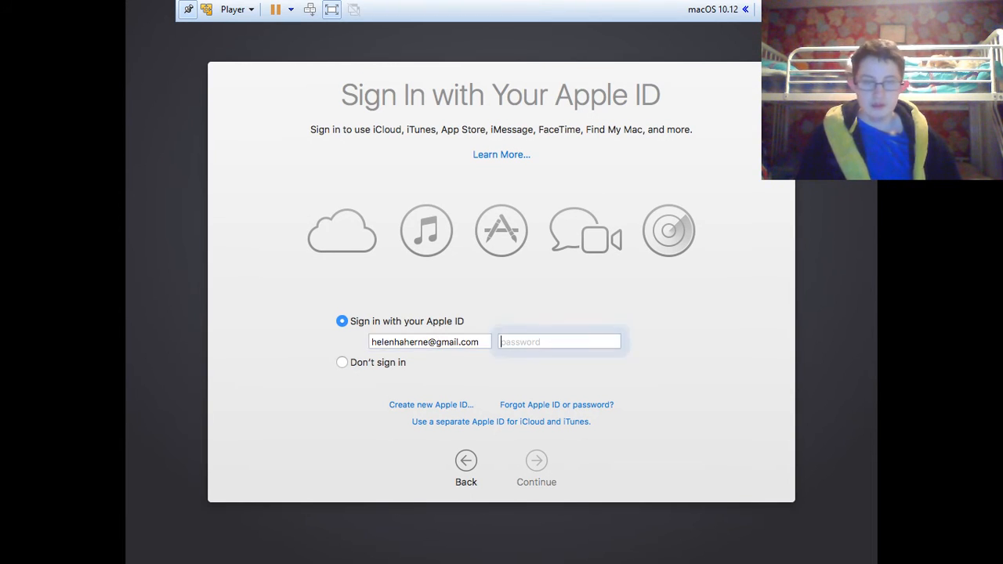
text(•••••)
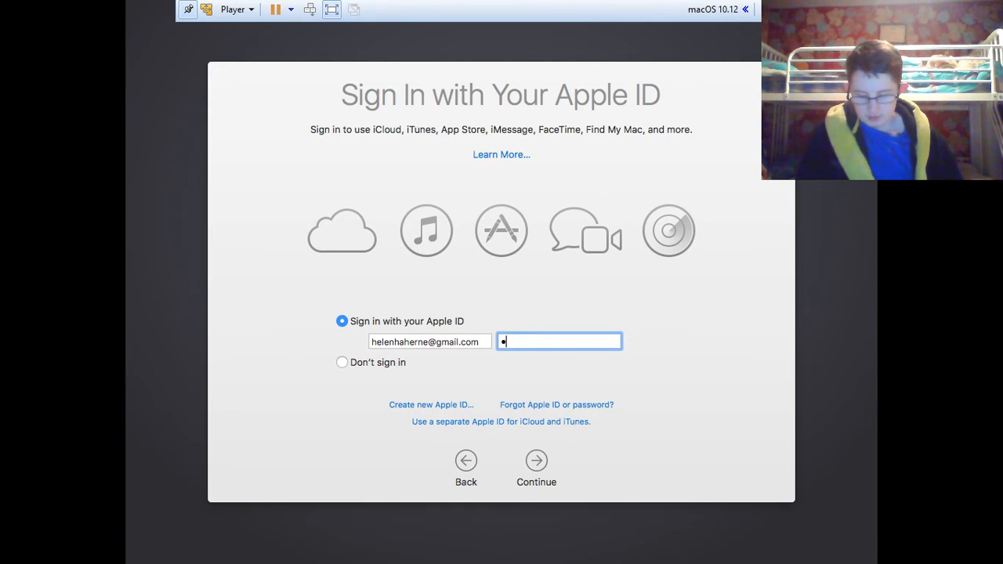
text(••••••••)
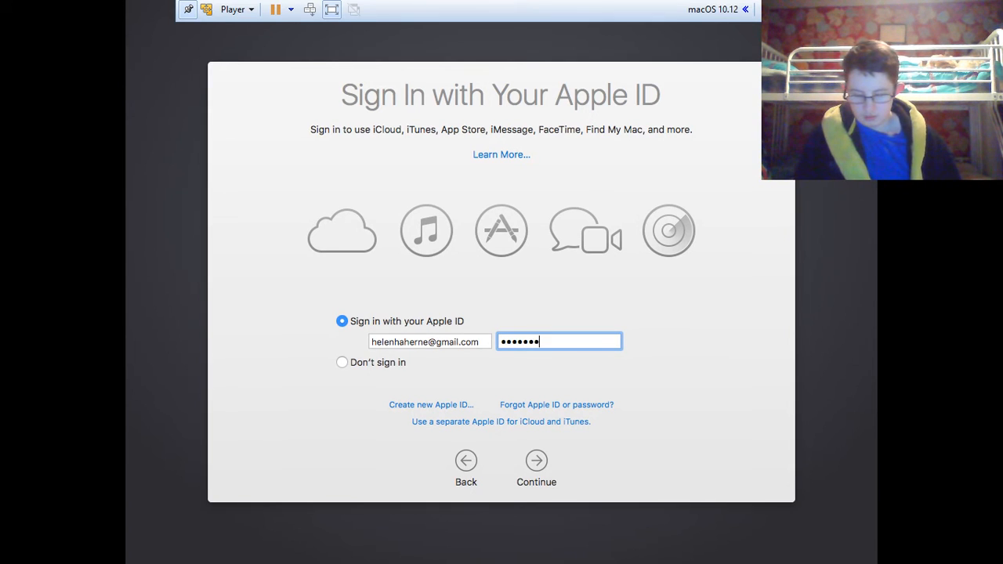
text(••)
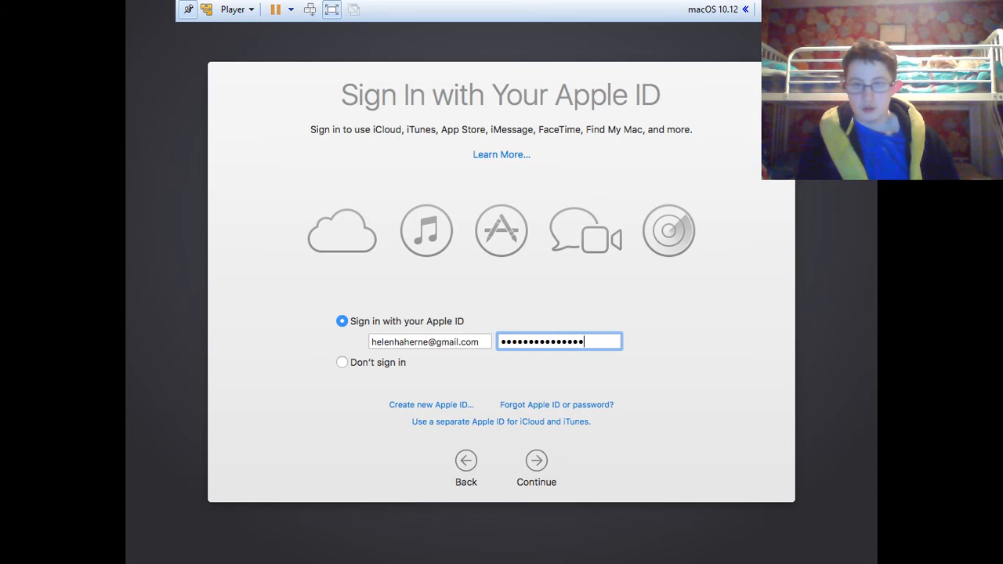
key(Return)
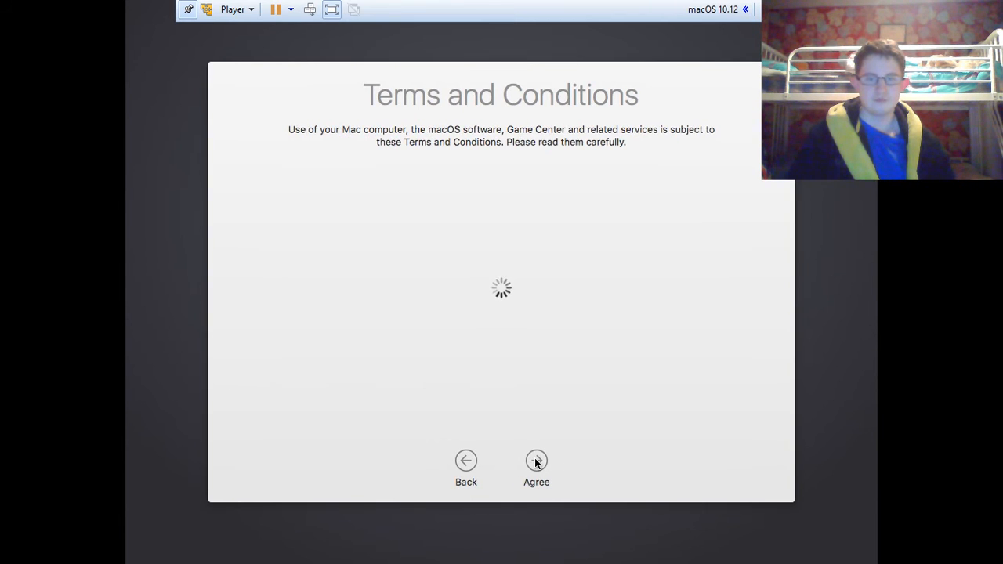
click(537, 463)
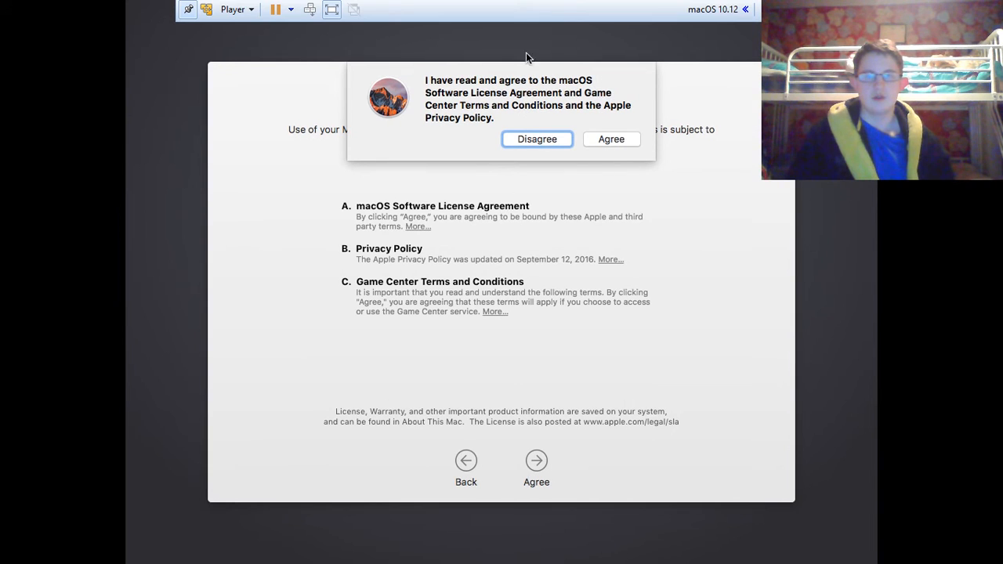
click(604, 141)
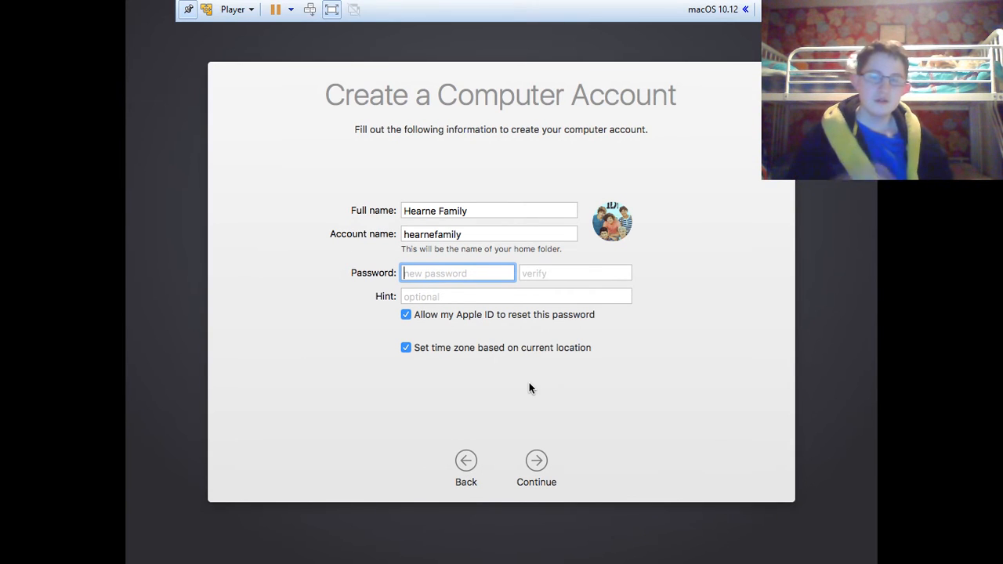
mouse_move(626, 226)
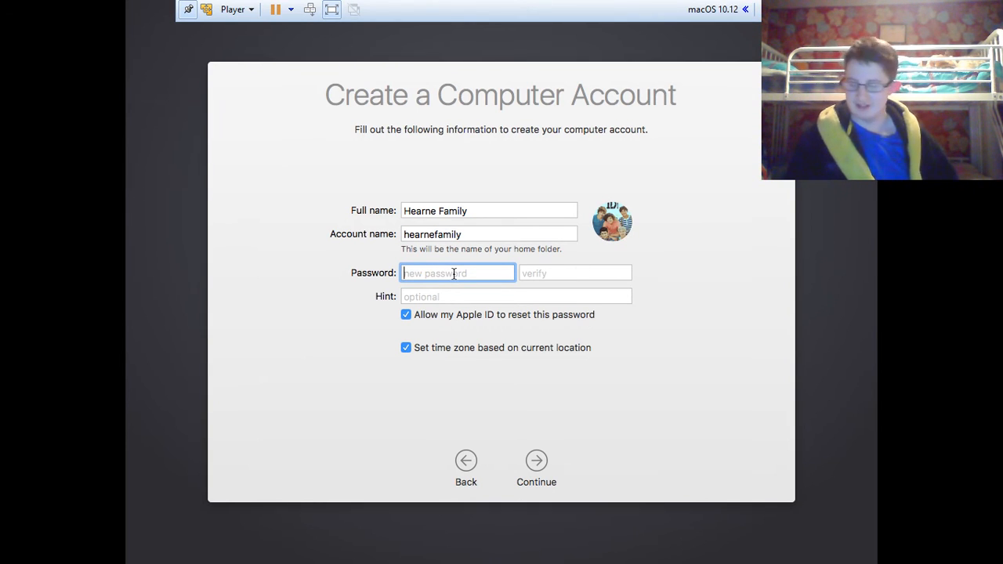
key(Tab)
key(Tab)
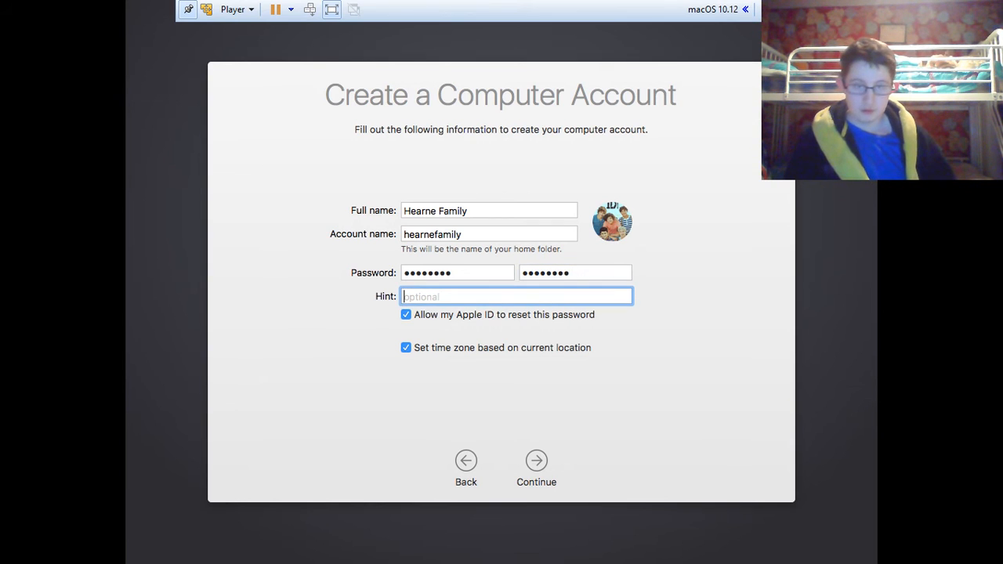
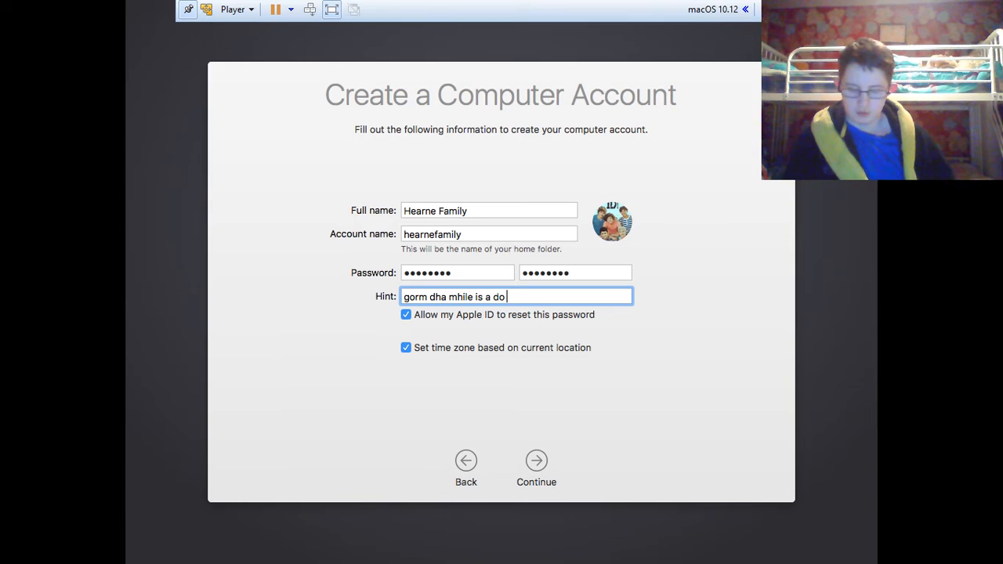
key(super+a)
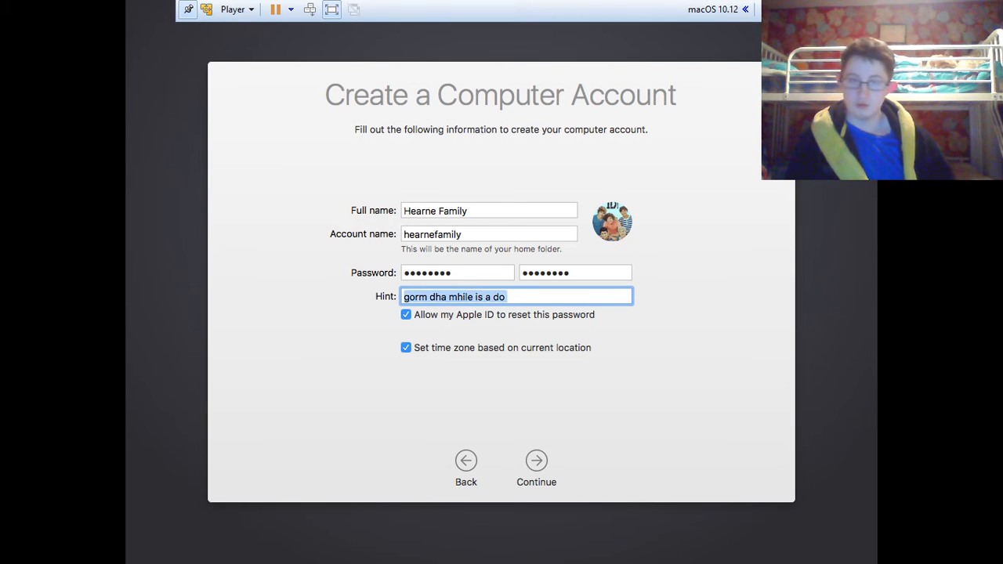
click(548, 462)
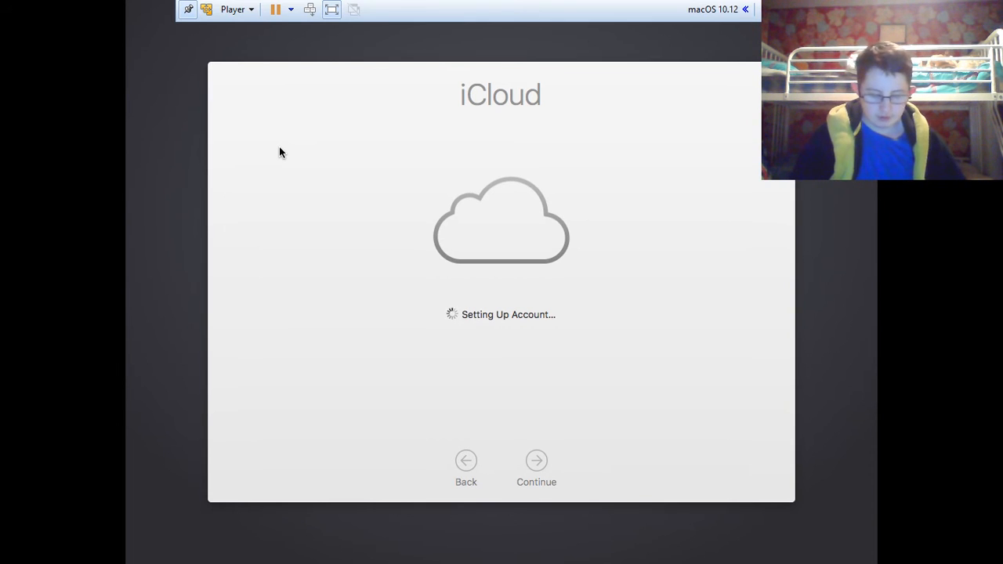
Step: Bring up the host Windows Start menu and taskbar while iCloud account setup finishes
key(super)
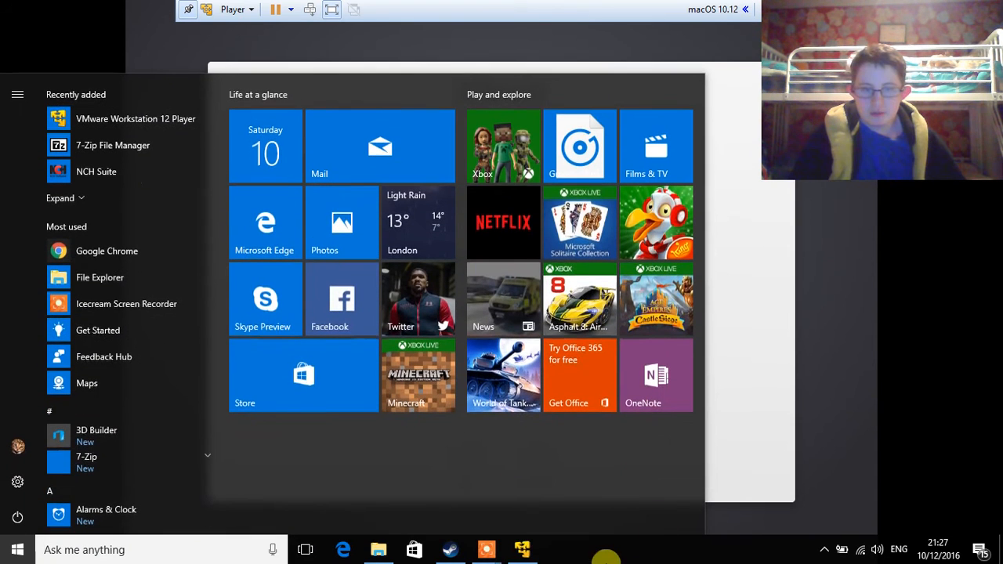
mouse_move(504, 554)
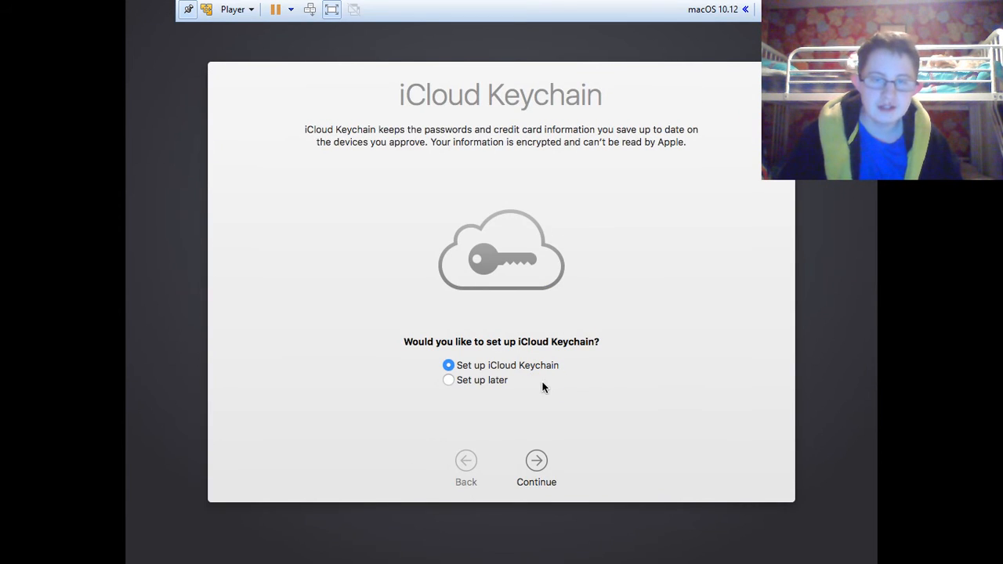
Step: Defer iCloud Keychain, keep Documents and Desktop out of iCloud, and accept Diagnostics & Usage
click(473, 383)
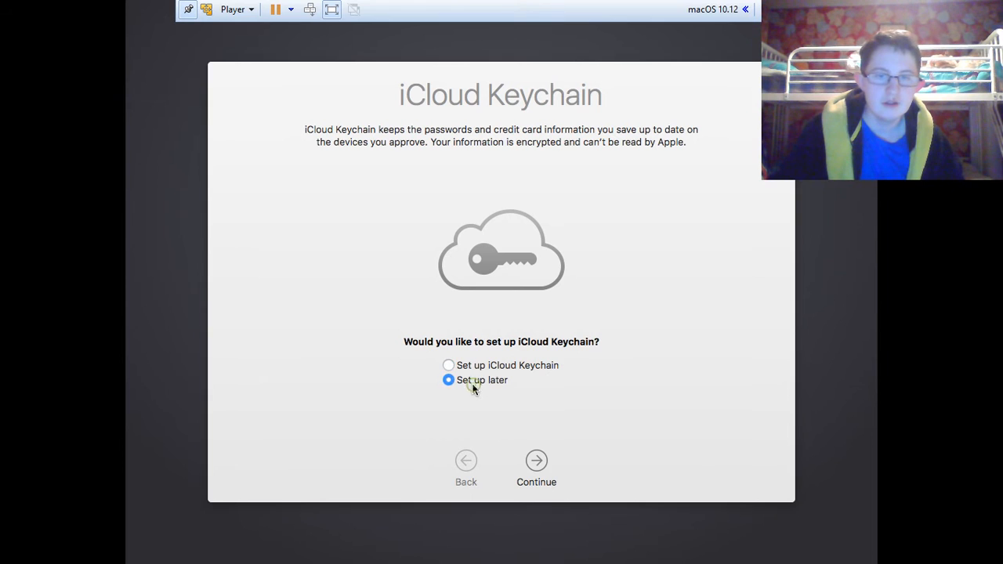
click(526, 461)
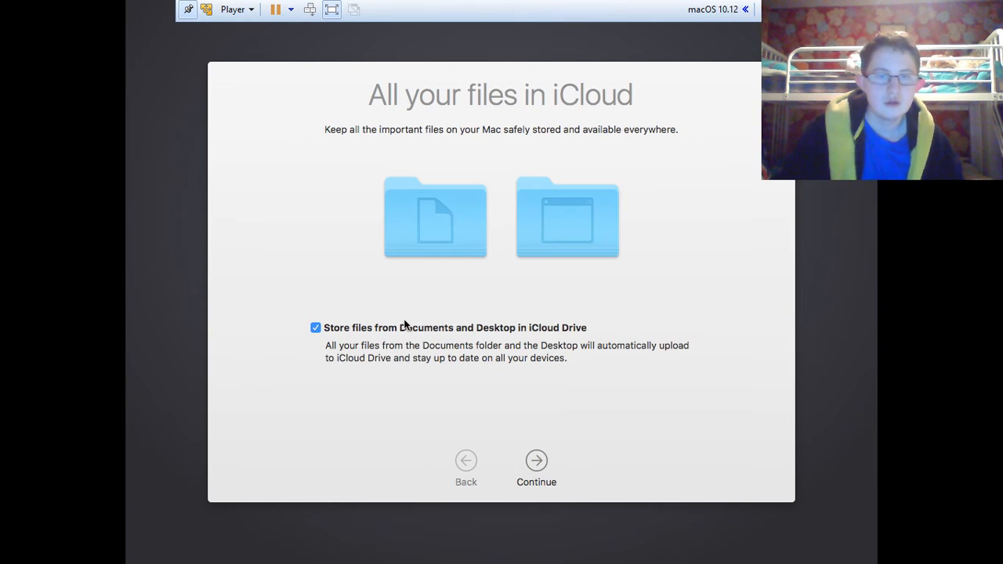
click(400, 334)
click(527, 459)
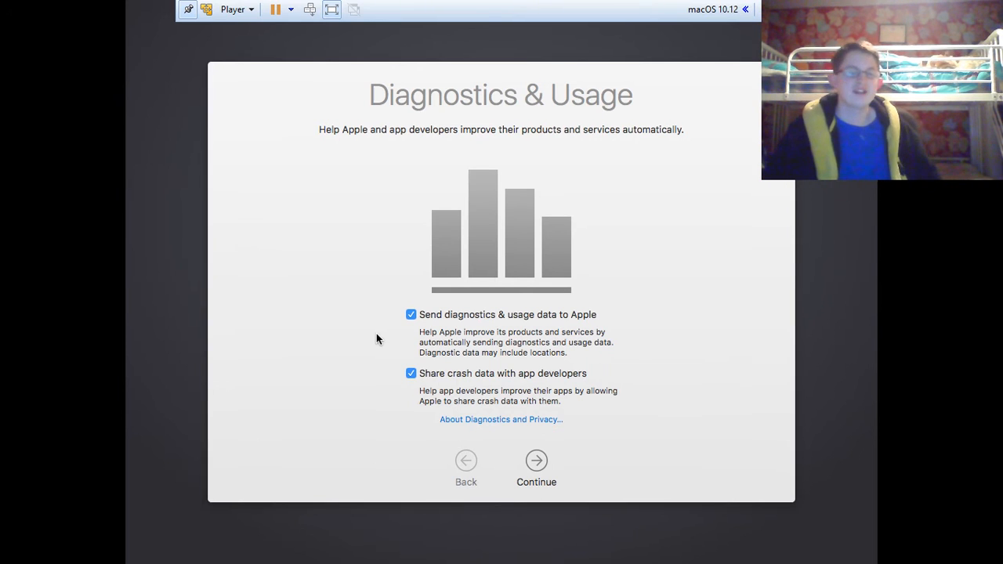
click(535, 464)
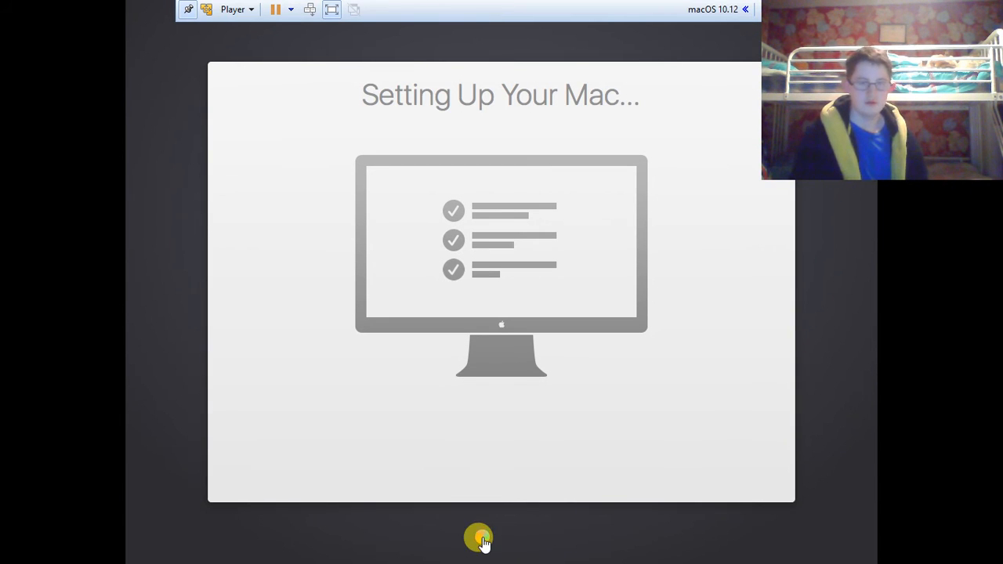
Step: Bring up the host Start menu, then dismiss it by clicking back into the VM
key(super)
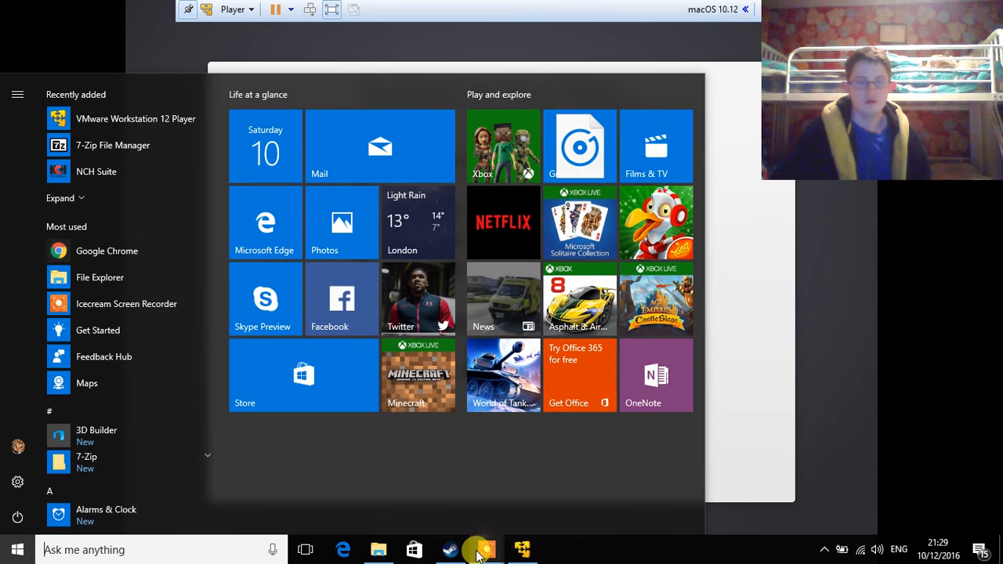
mouse_move(478, 552)
click(818, 320)
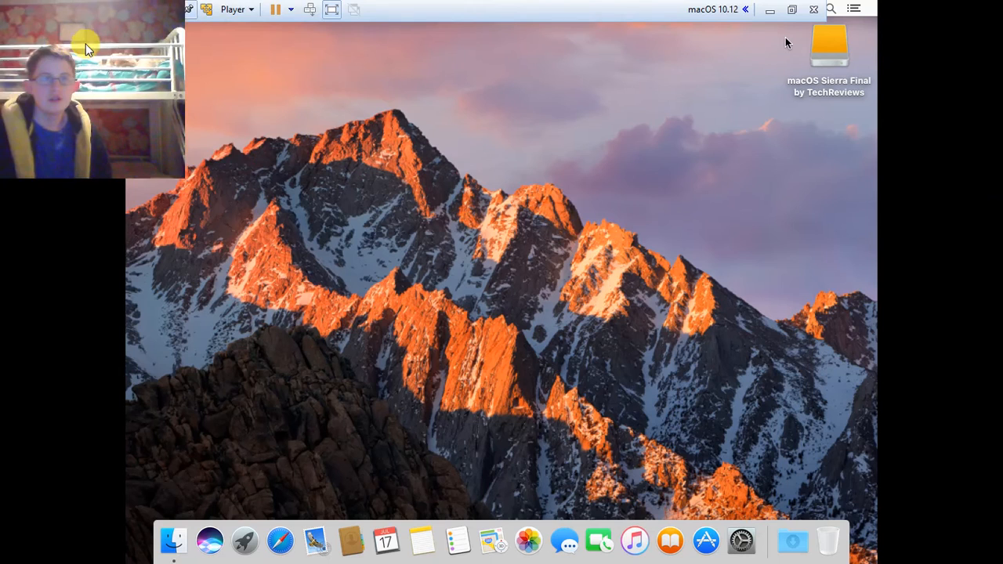
Step: Choose Player > Manage > Install VMware Tools and confirm Install to connect the Tools disc
click(235, 10)
mouse_move(283, 71)
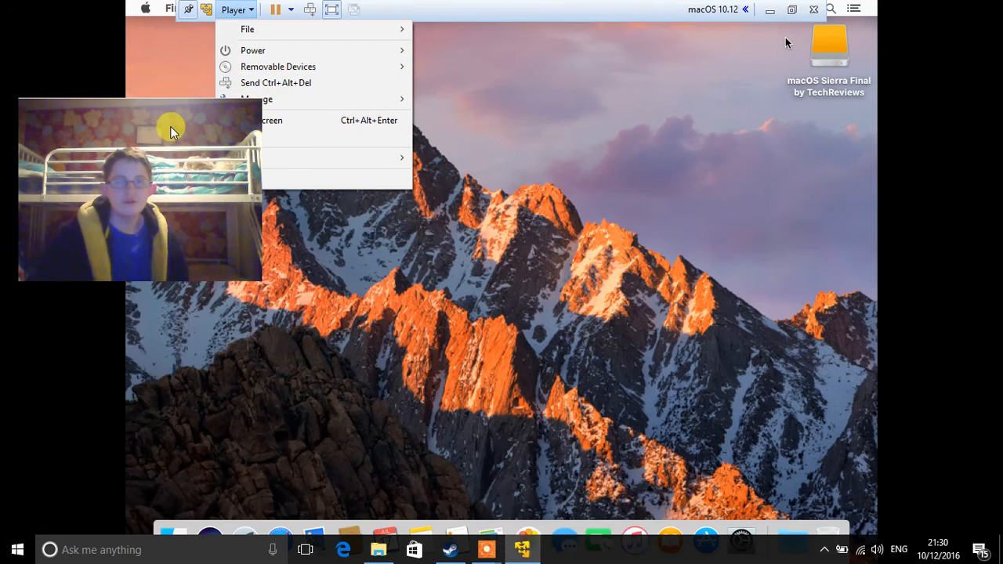
click(100, 278)
click(235, 8)
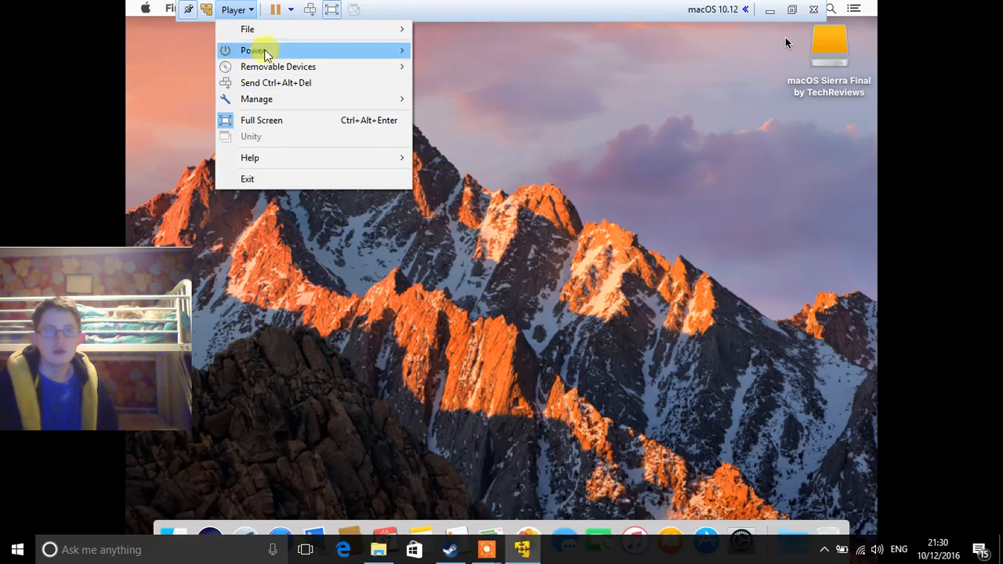
mouse_move(265, 67)
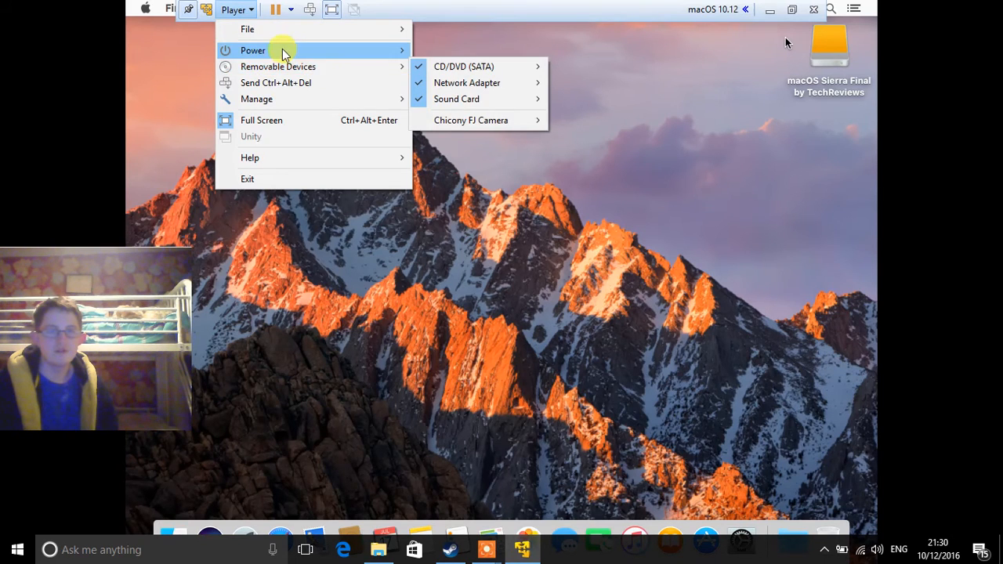
mouse_move(297, 101)
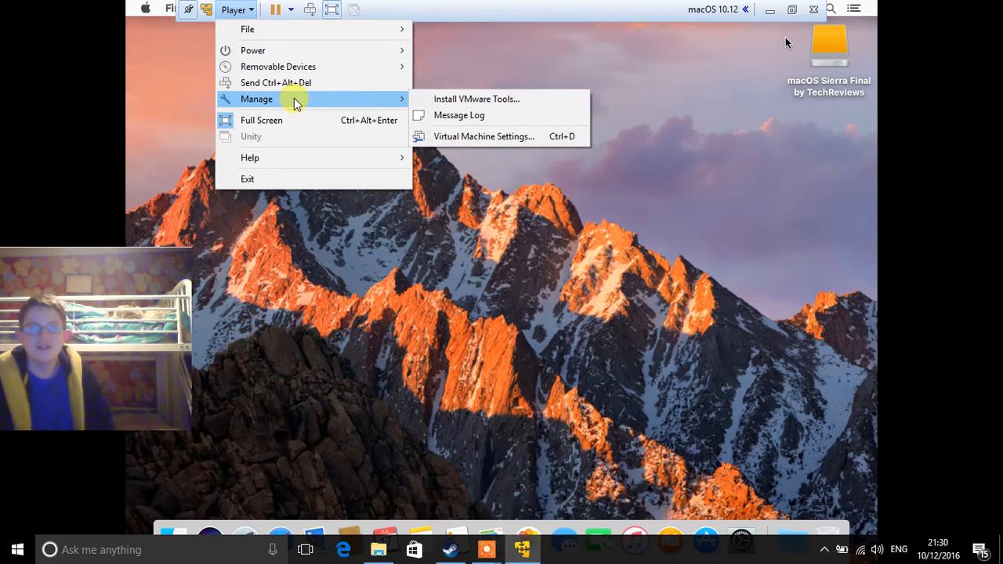
click(455, 100)
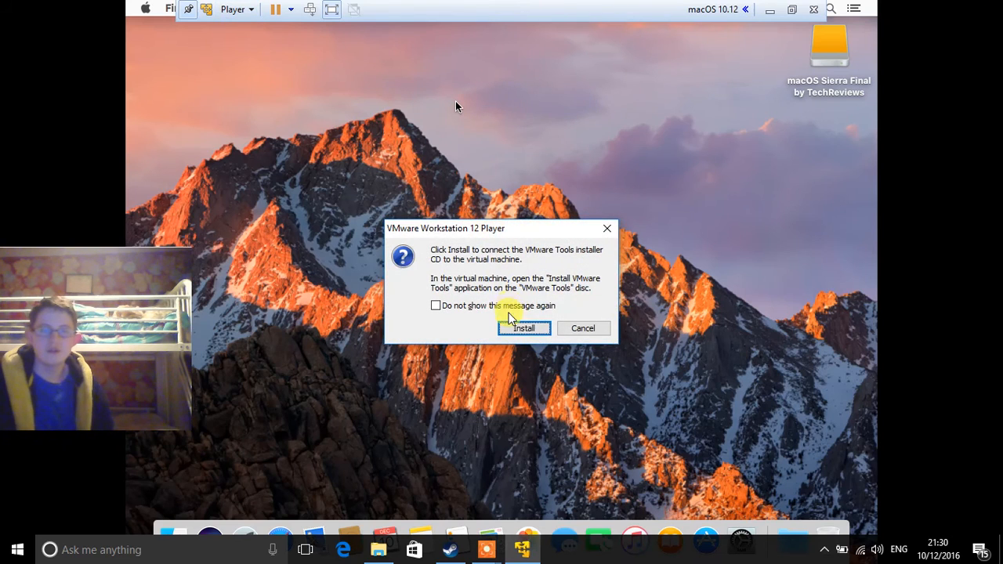
click(517, 329)
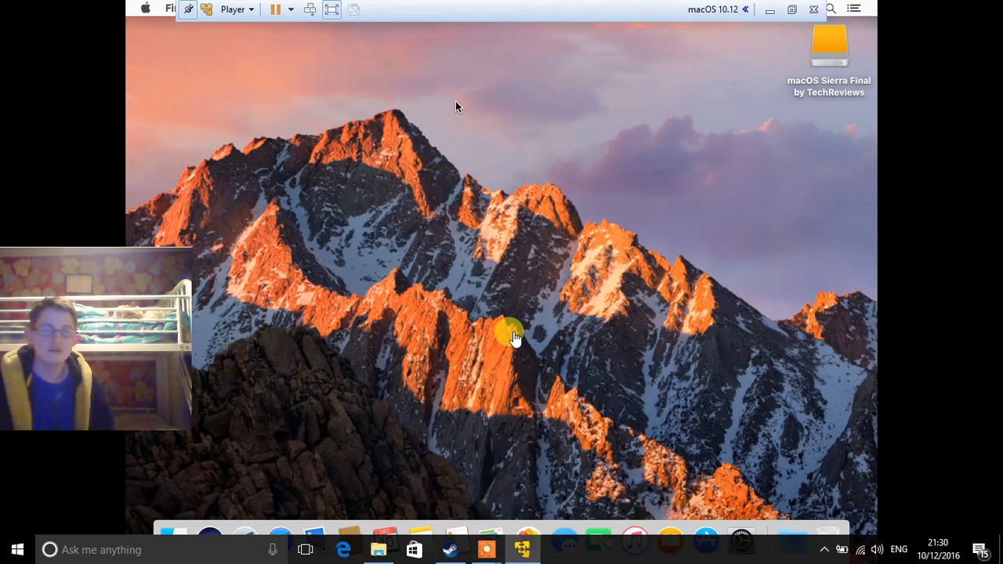
Step: Exit full screen via Player > Full Screen, shift the VM window left, and close the New to Mac notice
drag(143, 336, 988, 94)
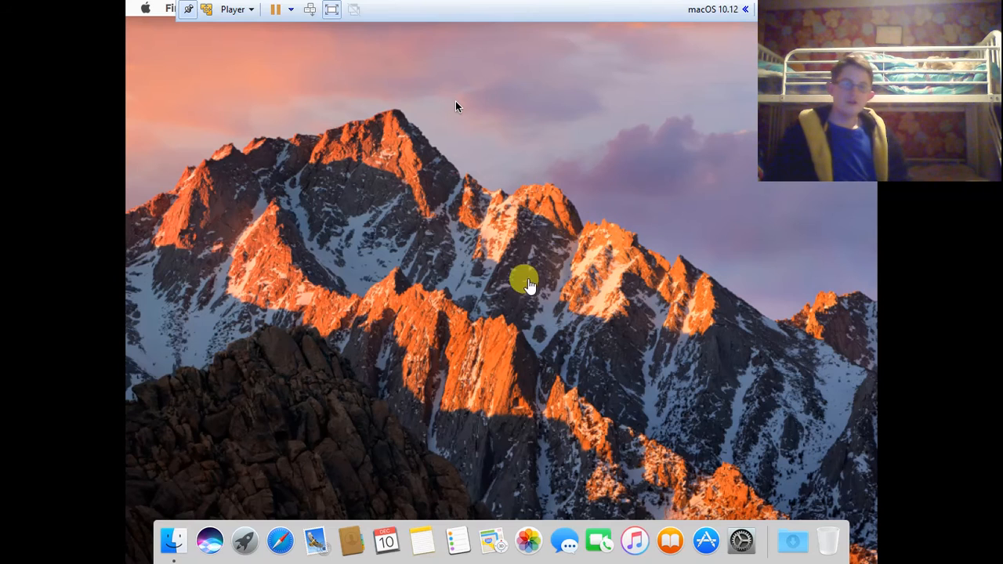
click(249, 13)
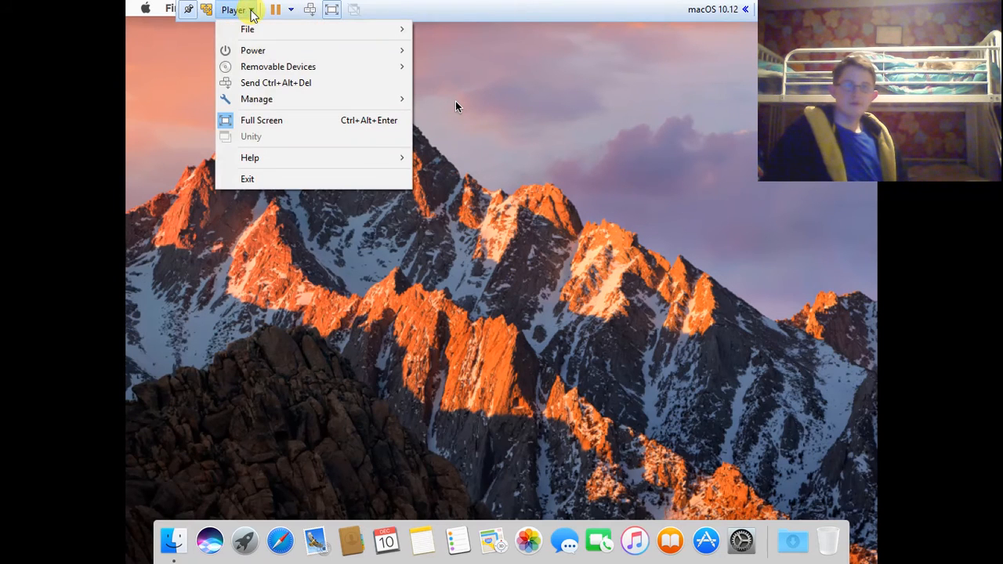
click(259, 122)
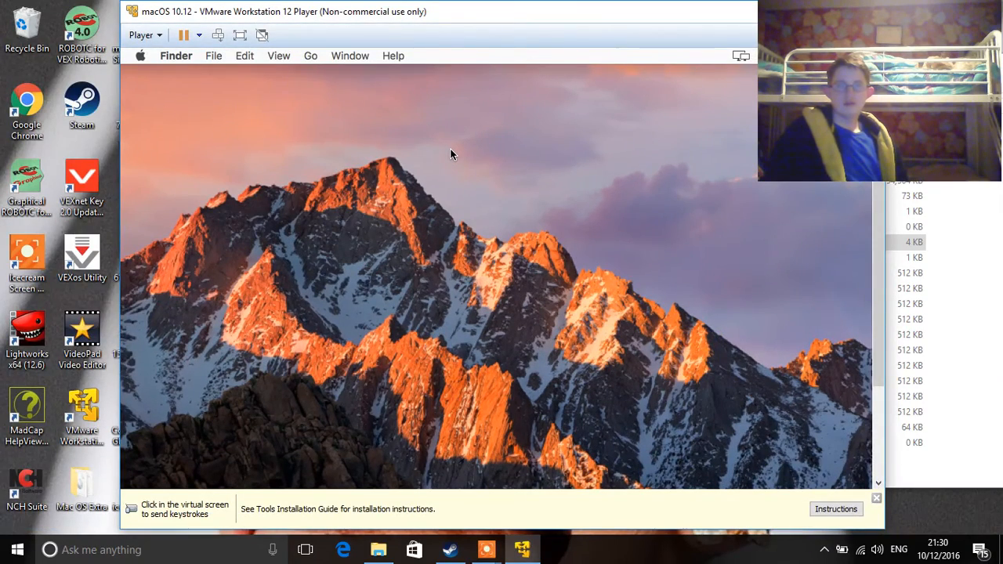
drag(381, 13, 275, 18)
click(255, 119)
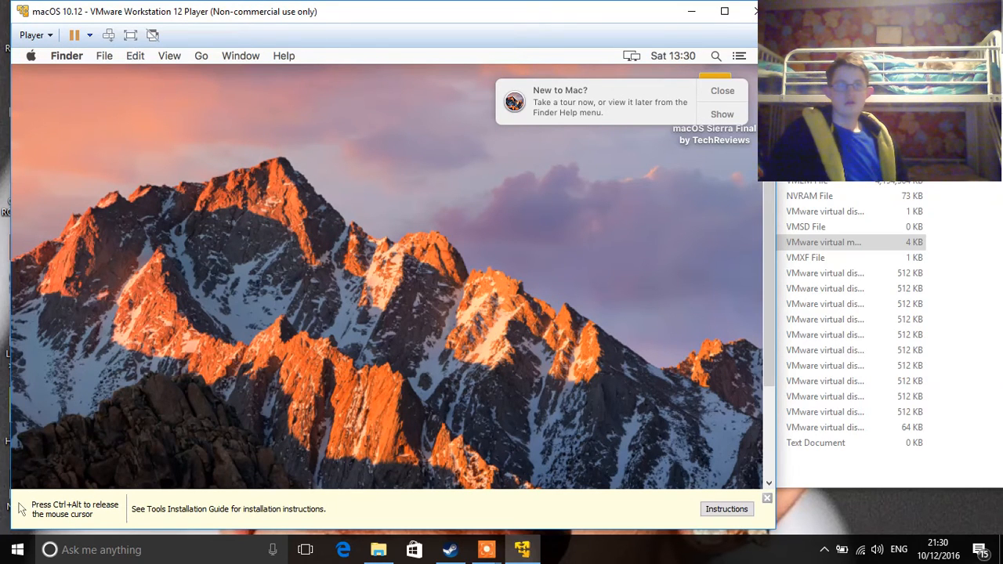
click(721, 90)
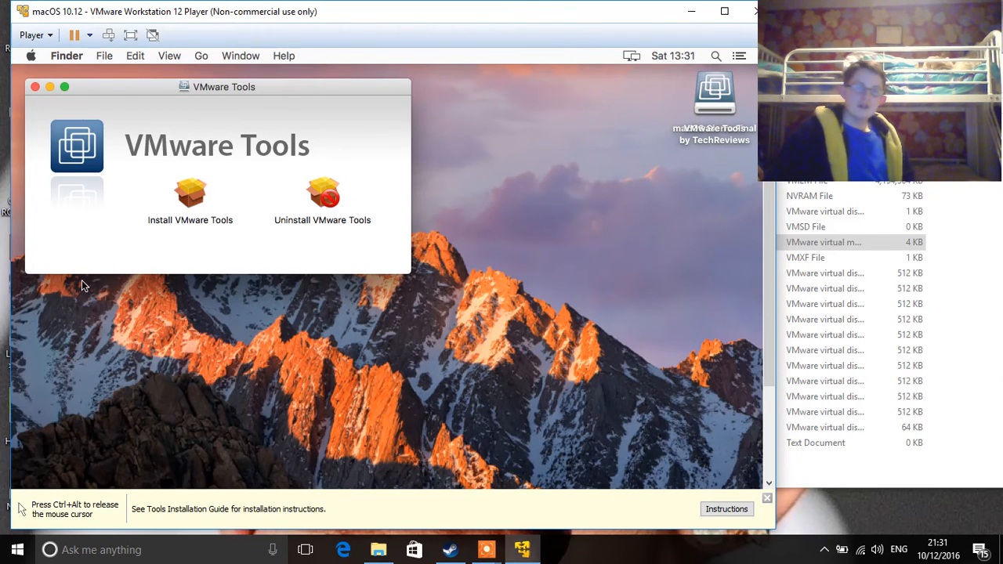
Step: Launch the Install VMware Tools package from the Tools disc, then release input with Ctrl+Alt
click(185, 201)
double_click(185, 201)
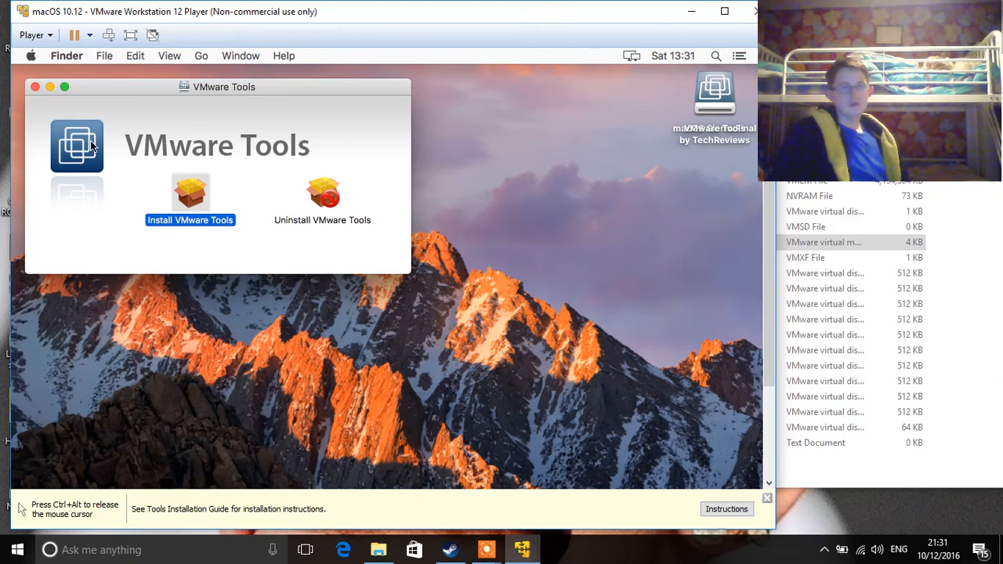
key(ctrl+alt)
Step: Return to full screen, continue past the Introduction, choose Install, and authorise with the admin password
click(130, 35)
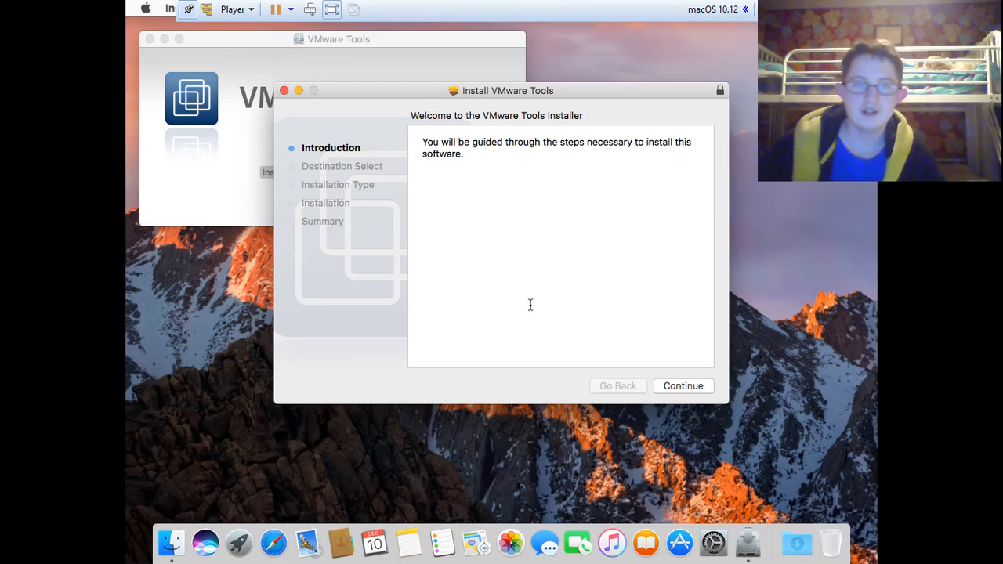
click(687, 386)
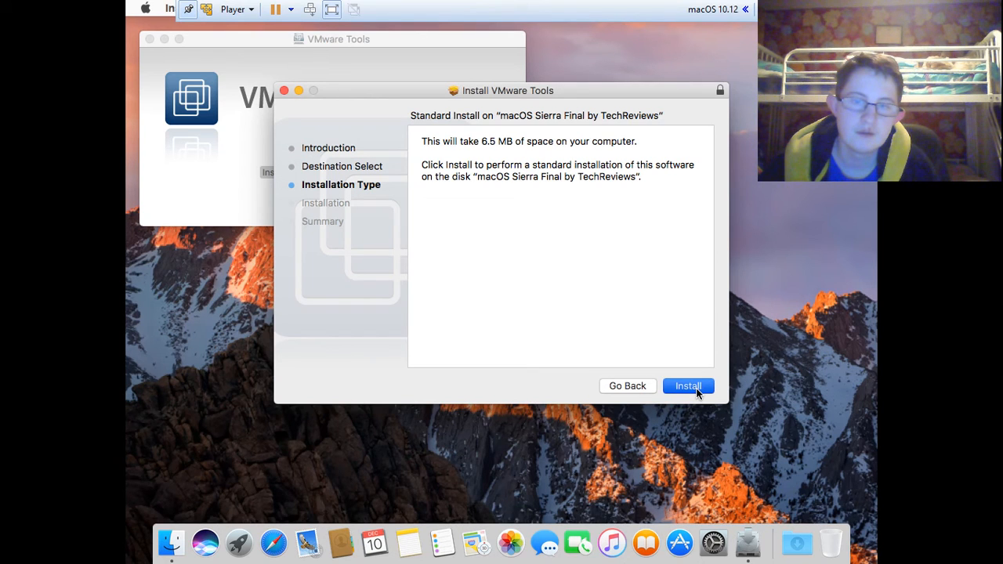
click(696, 388)
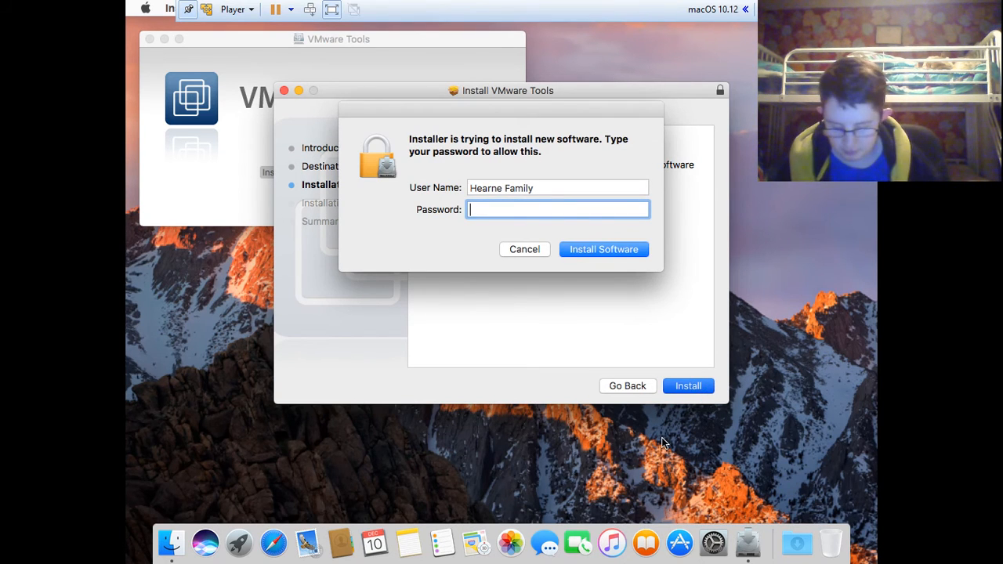
text(••••••••)
key(Return)
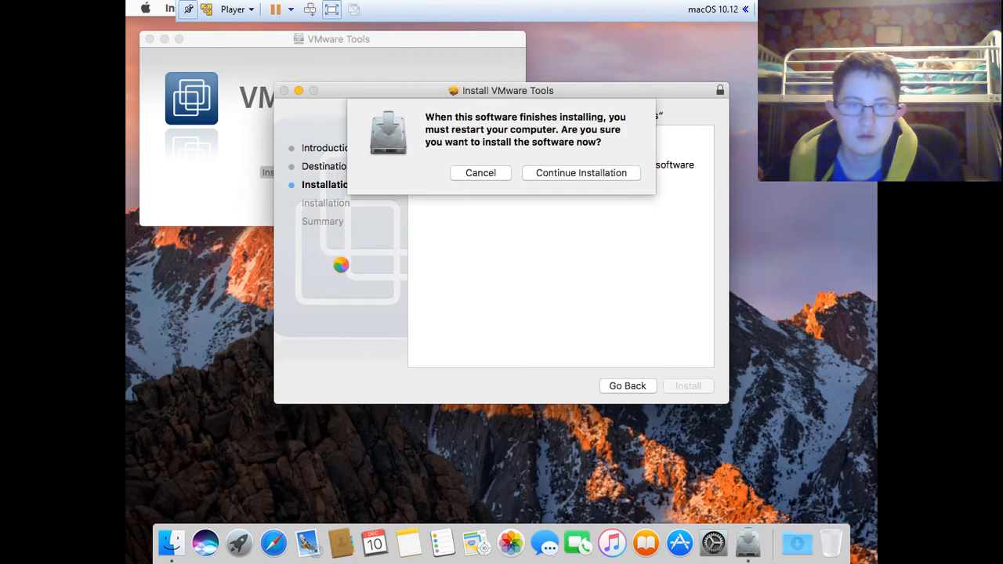
Step: Choose Continue Installation despite the restart warning and let VMware Tools install
click(591, 173)
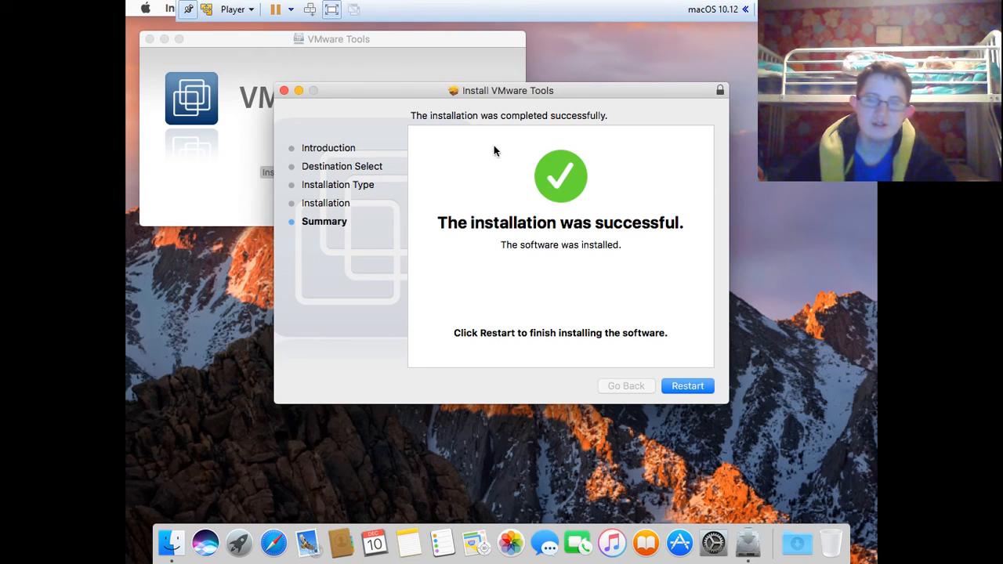
Step: Restart the macOS guest from the installer's Summary page
click(700, 392)
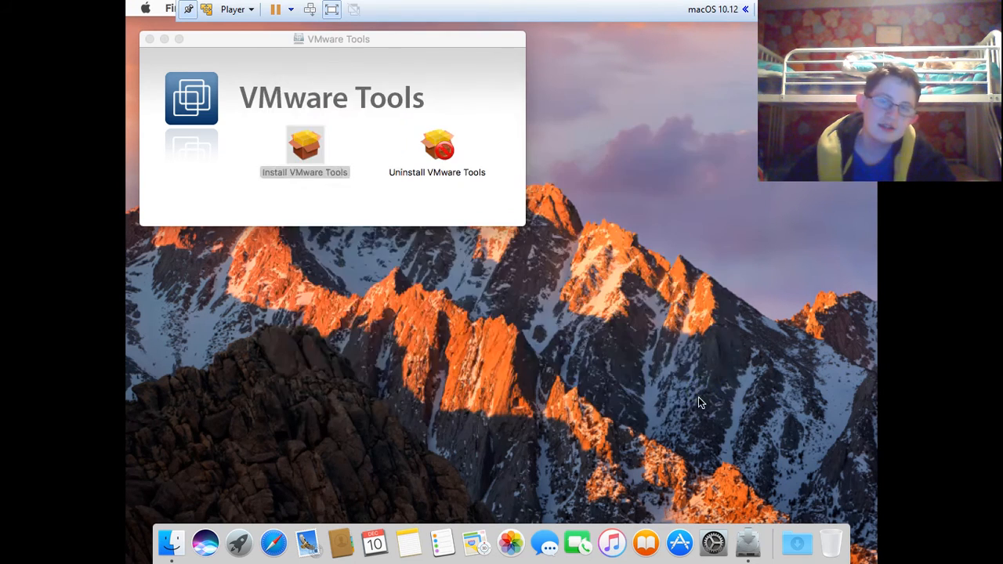